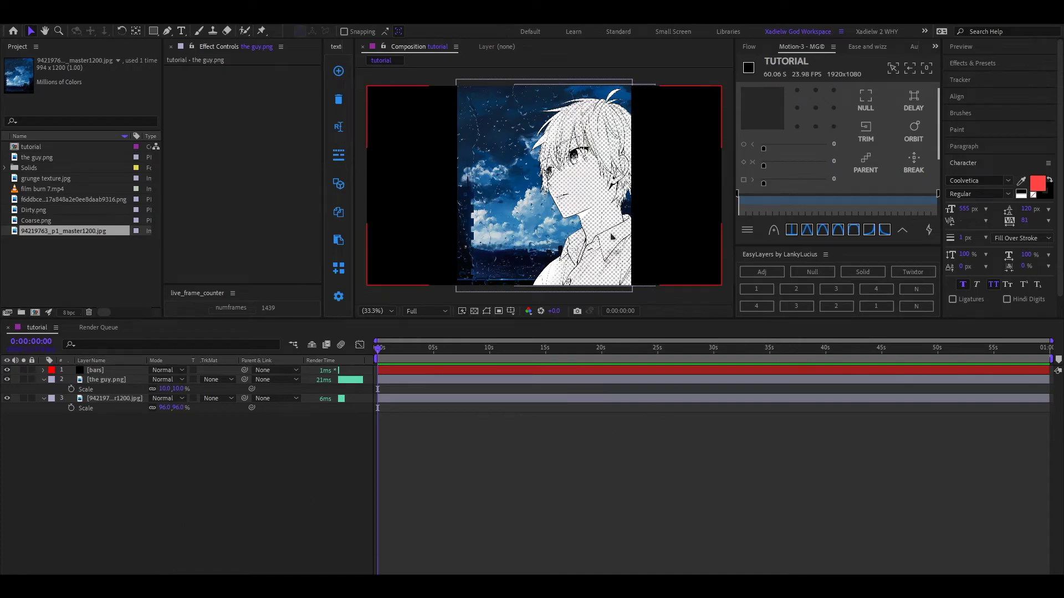
Select guy.png and switch the viewer between 33.3% and 100% magnification.
{"action": "scroll", "coordinate": [609, 236], "scroll_direction": "up", "scroll_amount": 2}
{"action": "scroll", "coordinate": [604, 231], "scroll_direction": "down", "scroll_amount": 1}
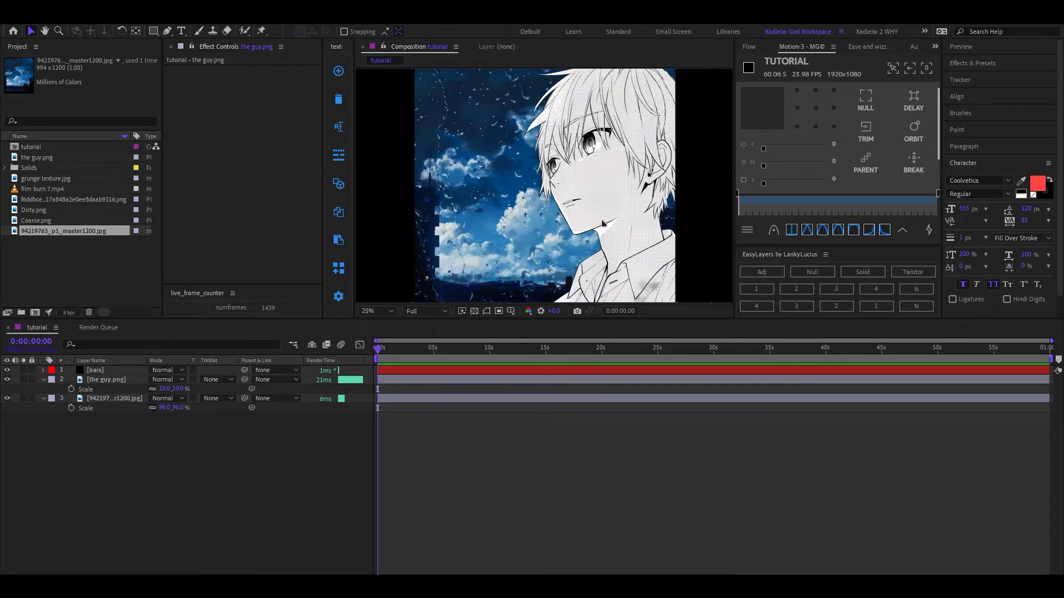
{"action": "left_click", "coordinate": [377, 311]}
{"action": "left_click", "coordinate": [382, 395]}
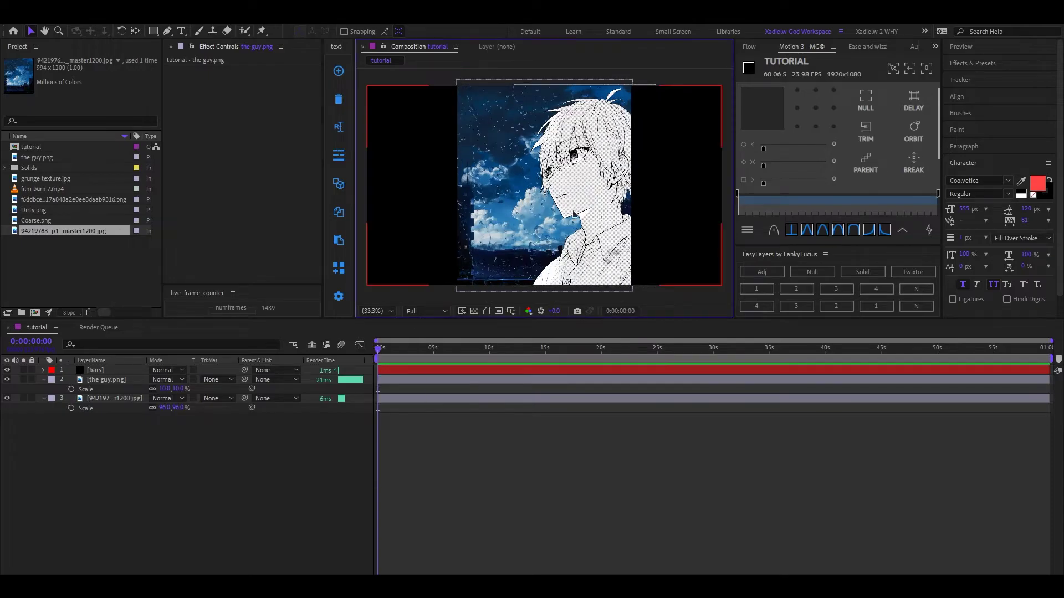
{"action": "left_click", "coordinate": [105, 379]}
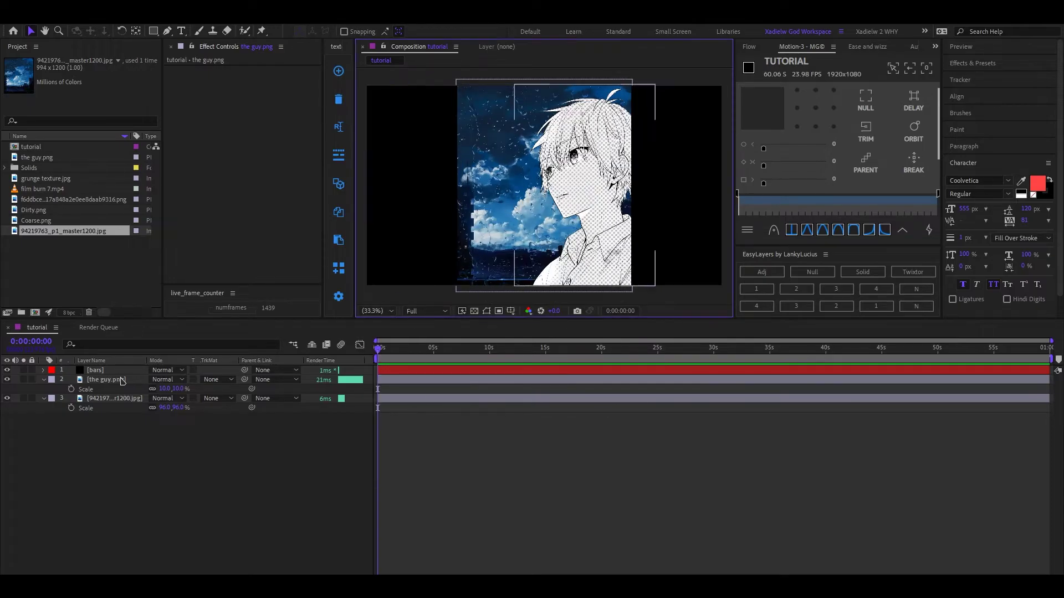
{"action": "scroll", "coordinate": [612, 136], "scroll_direction": "up", "scroll_amount": 3}
{"action": "scroll", "coordinate": [543, 185], "scroll_direction": "down", "scroll_amount": 2}
{"action": "scroll", "coordinate": [543, 185], "scroll_direction": "down", "scroll_amount": 1}
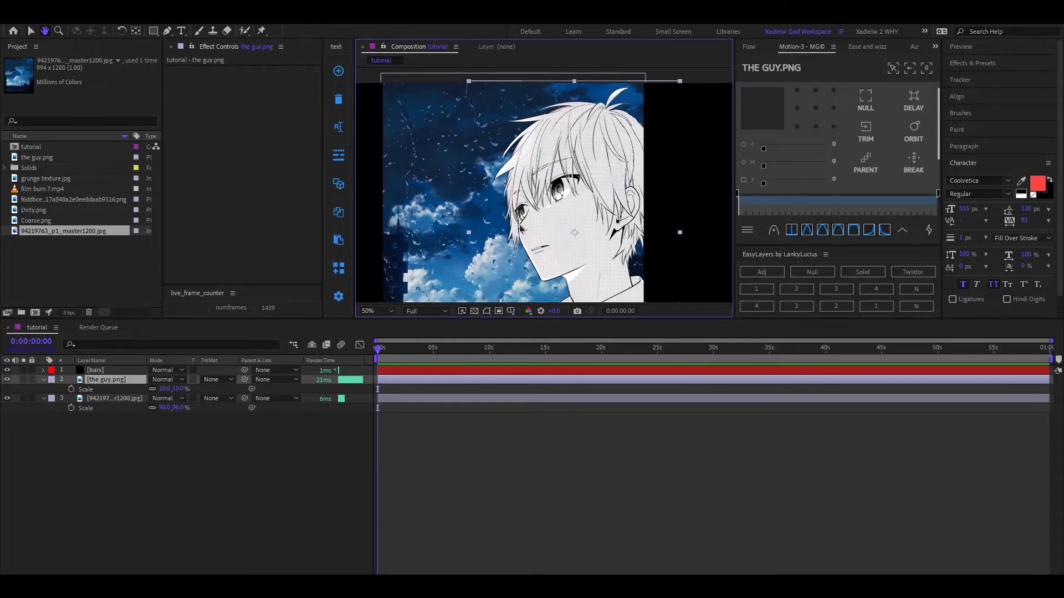
{"action": "left_click", "coordinate": [377, 311]}
{"action": "left_click", "coordinate": [382, 414]}
Inspect the character's face at 100% and reselect the guy.png layer.
{"action": "left_click", "coordinate": [114, 399]}
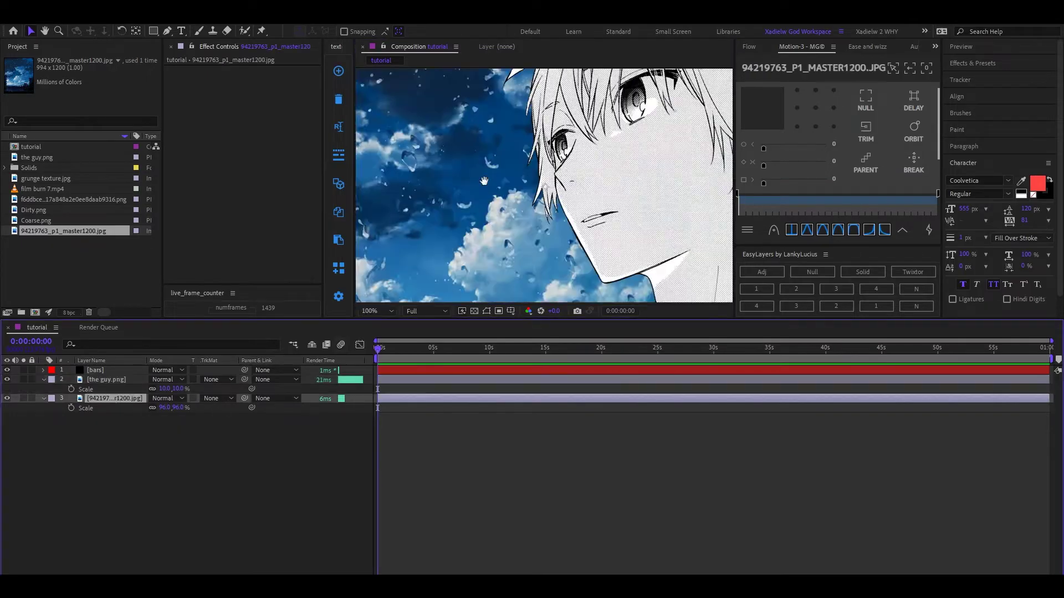
{"action": "left_click_drag", "start_coordinate": [531, 206], "coordinate": [581, 283]}
{"action": "scroll", "coordinate": [581, 283], "scroll_direction": "down", "scroll_amount": 2}
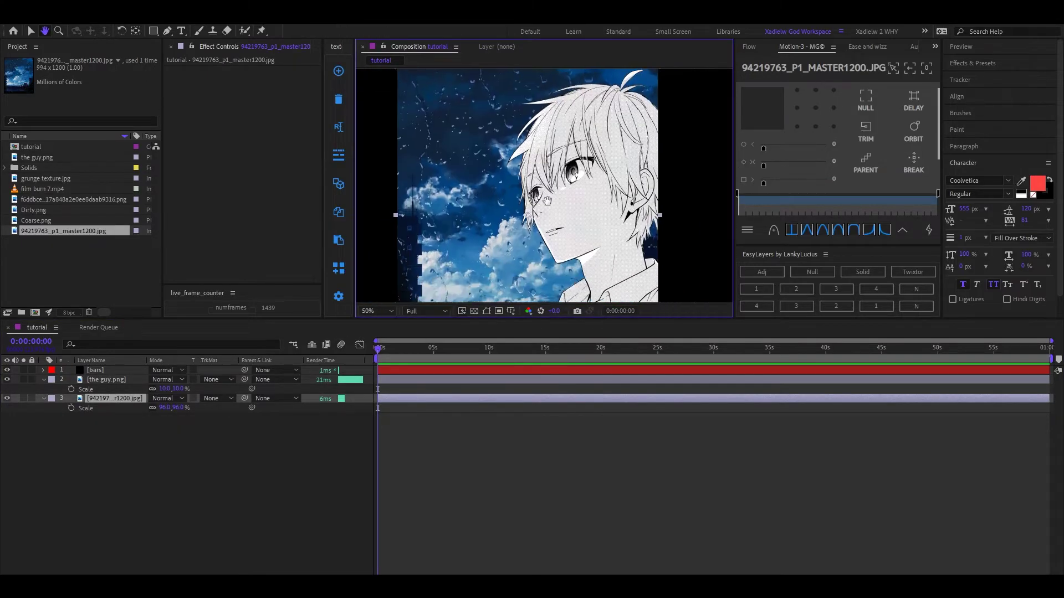
{"action": "left_click_drag", "start_coordinate": [576, 242], "coordinate": [540, 135]}
{"action": "left_click", "coordinate": [540, 135]}
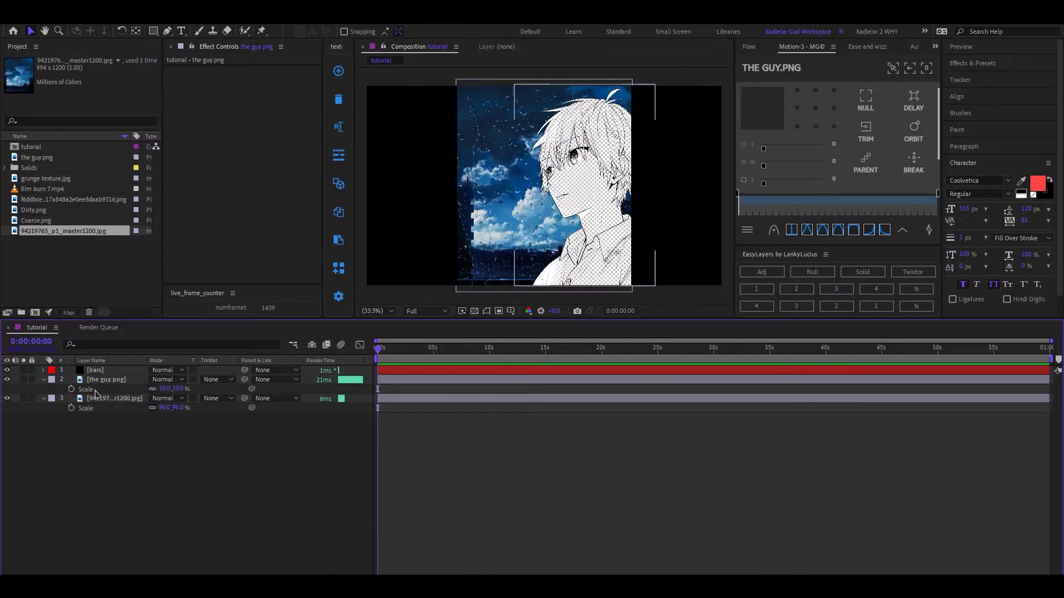
Pre-compose guy.png as 'the dude' with all attributes moved into the precomp.
{"action": "left_click", "coordinate": [108, 380]}
{"action": "key", "text": "ctrl+shift+c"}
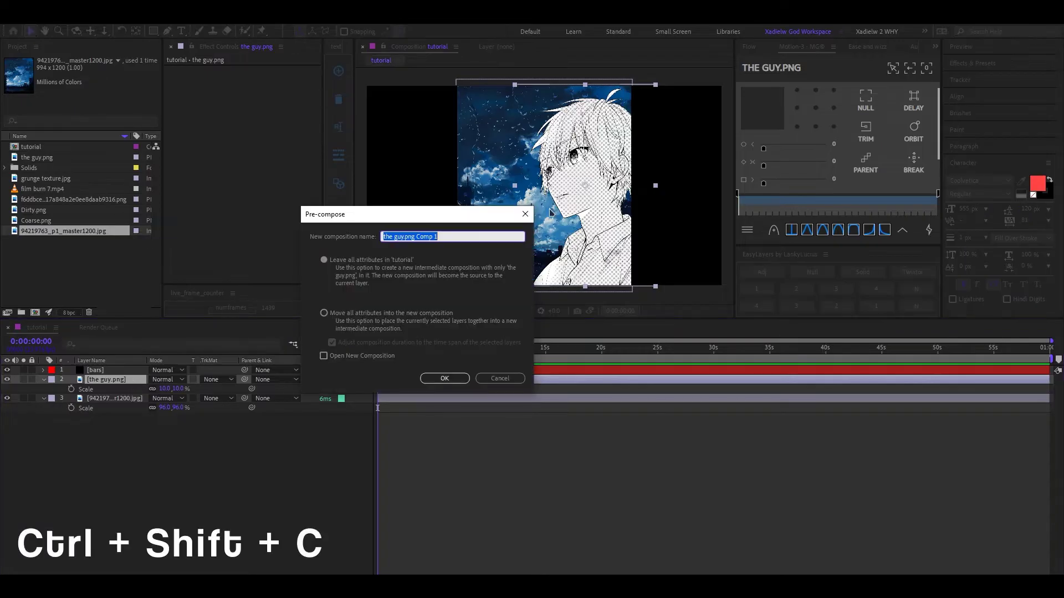
{"action": "left_click", "coordinate": [359, 330]}
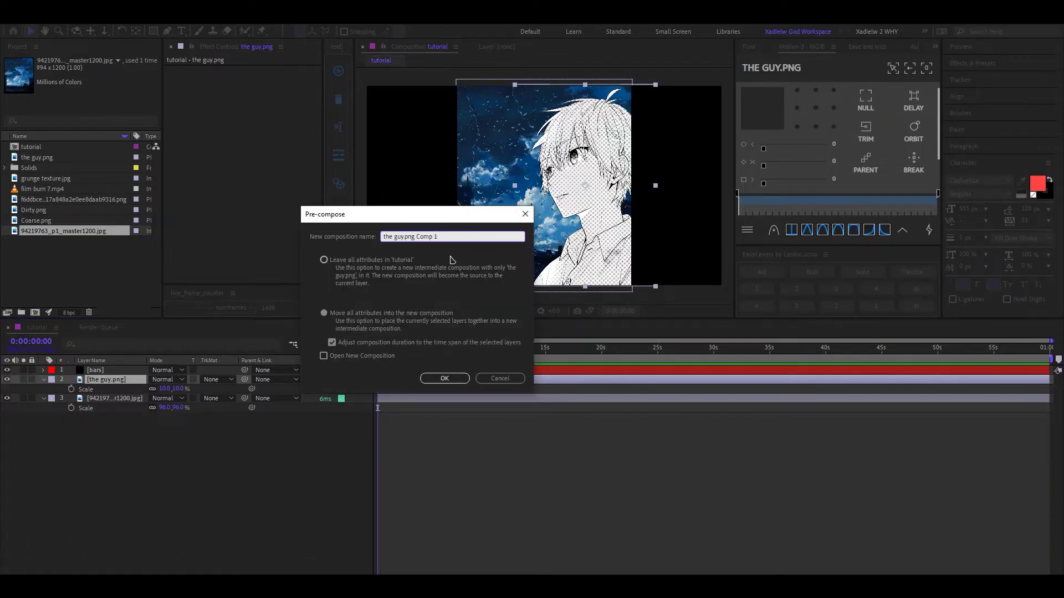
{"action": "left_click", "coordinate": [427, 376]}
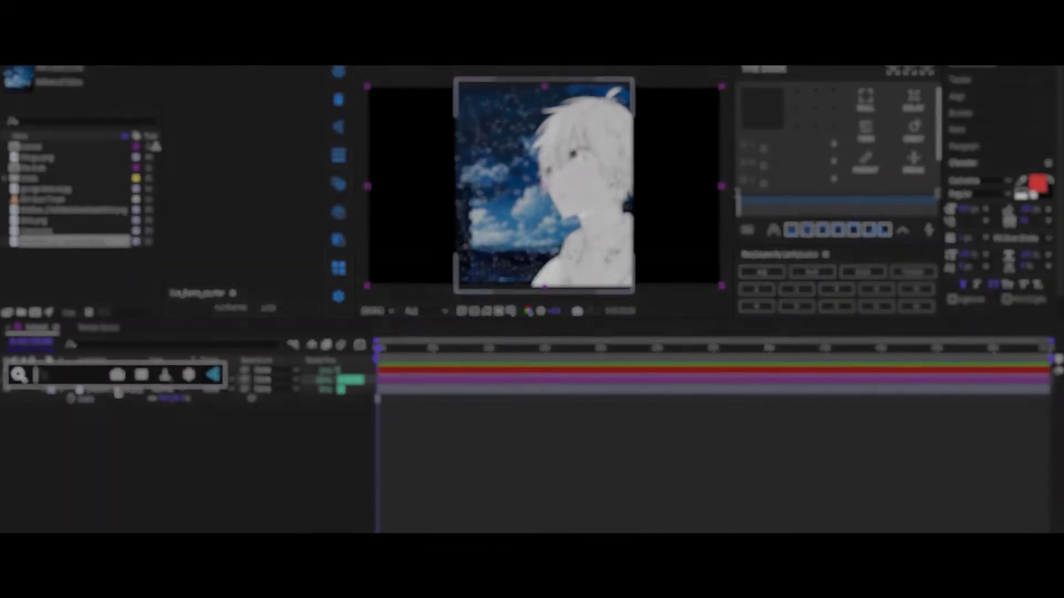
Apply a Drop Shadow effect to the dude through the effect search.
{"action": "key", "text": "ctrl+space"}
{"action": "type", "text": "Drop Shadow"}
{"action": "key", "text": "Return"}
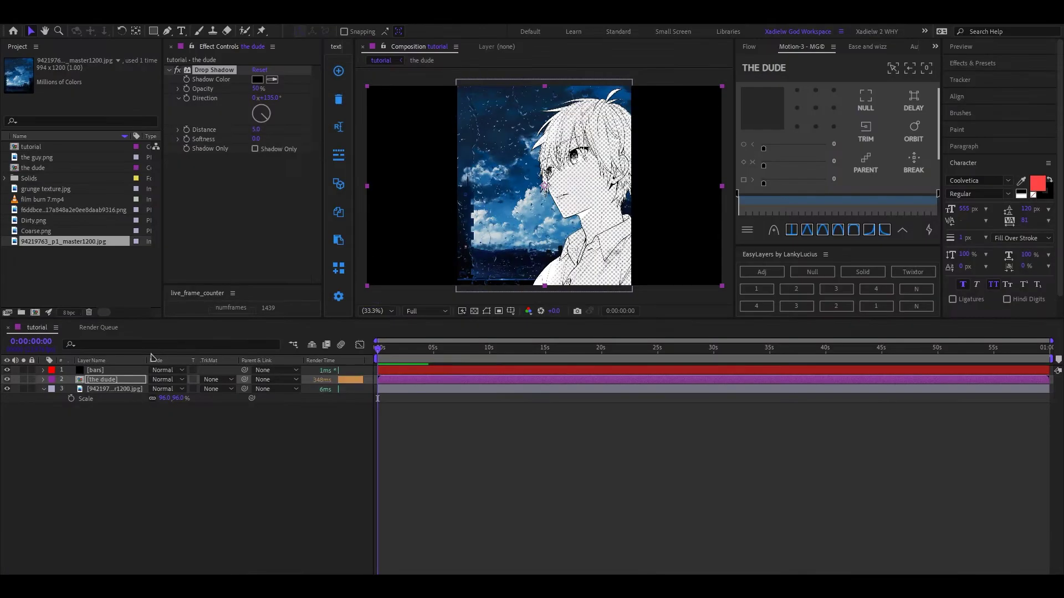
Apply the Set Matte effect to the dude layer.
{"action": "left_click", "coordinate": [528, 430]}
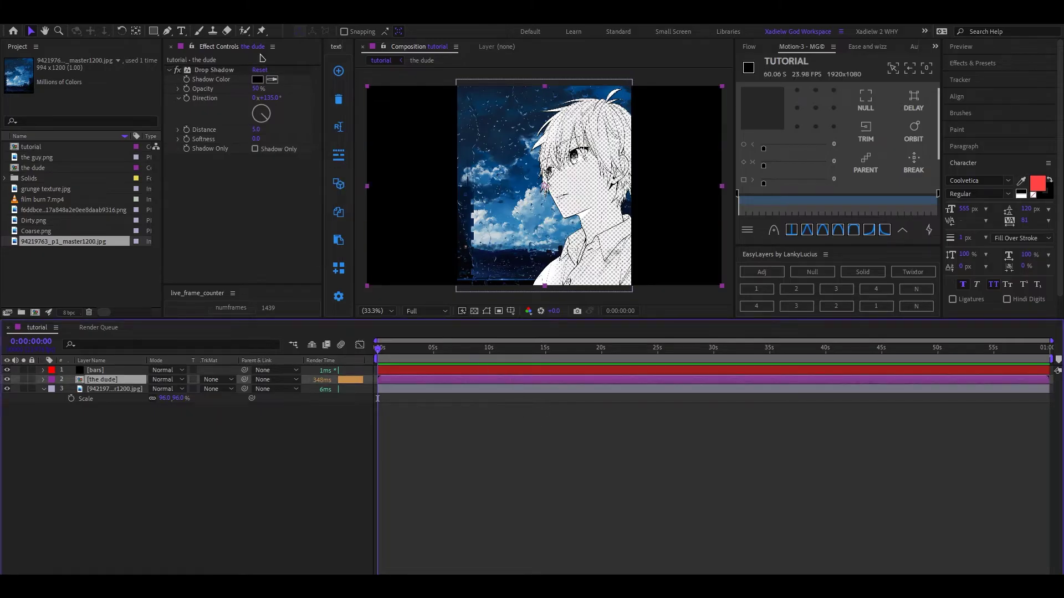
{"action": "left_click", "coordinate": [102, 380]}
{"action": "key", "text": "ctrl+space"}
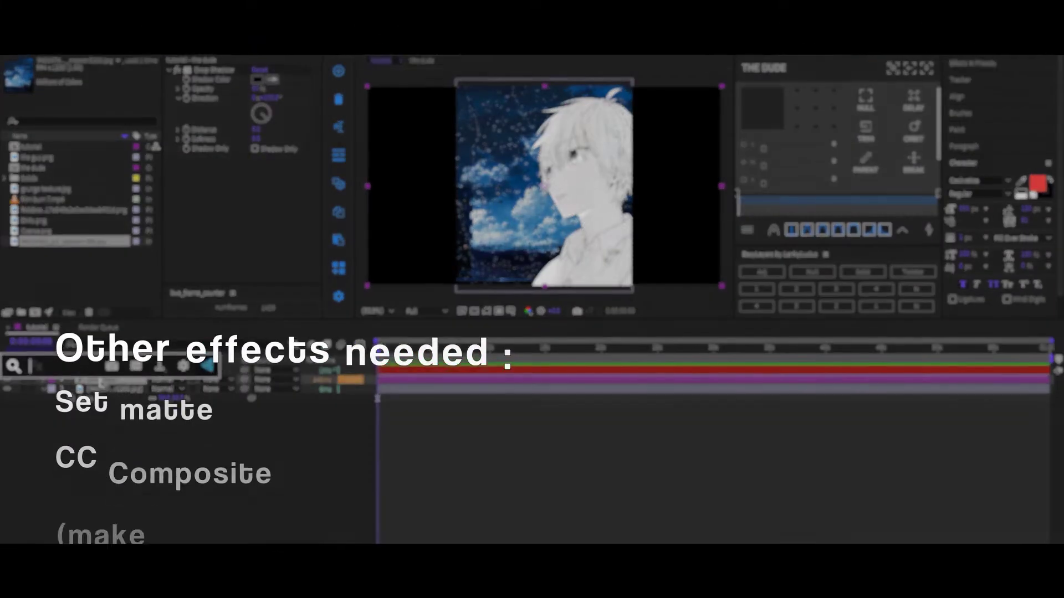
{"action": "type", "text": "set matte"}
{"action": "key", "text": "Return"}
Add CC Composite with Composite Original set to Multiply, and turn on Drop Shadow's Shadow Only.
{"action": "key", "text": "ctrl+space"}
{"action": "type", "text": "cc comp"}
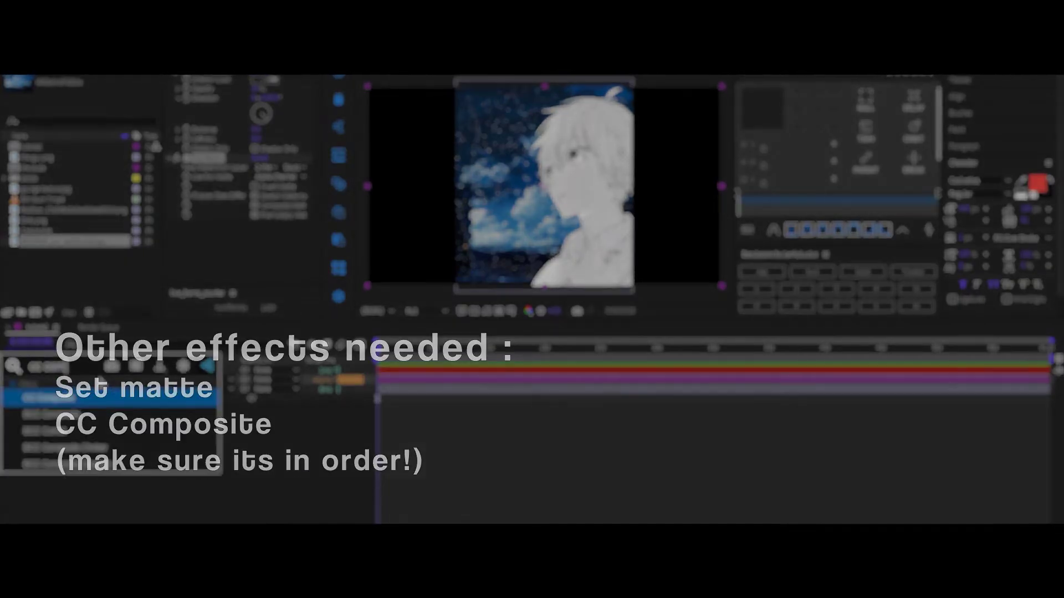
{"action": "key", "text": "Return"}
{"action": "left_click", "coordinate": [266, 187]}
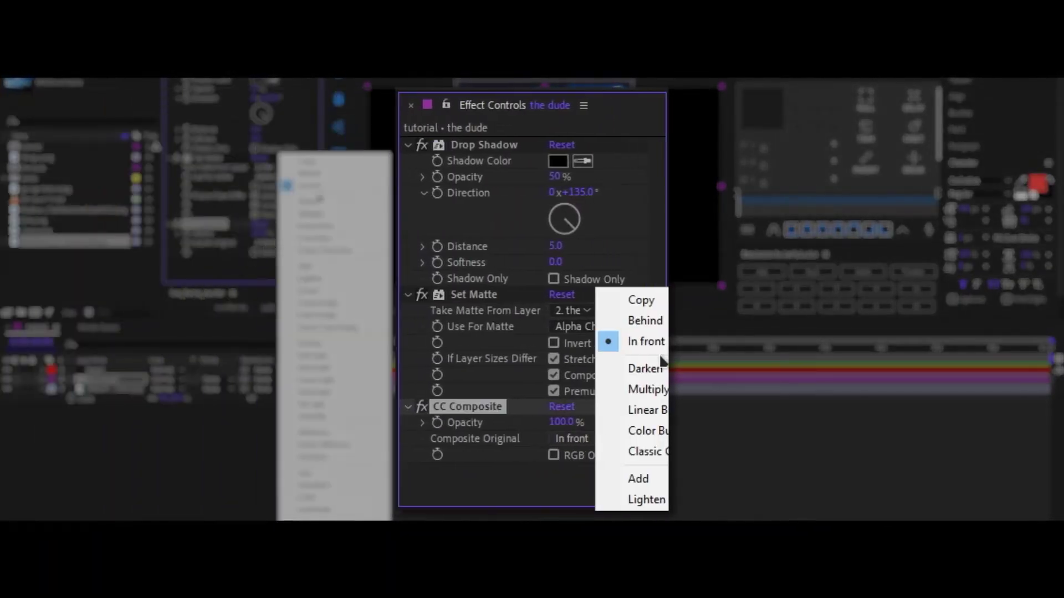
{"action": "left_click", "coordinate": [648, 389]}
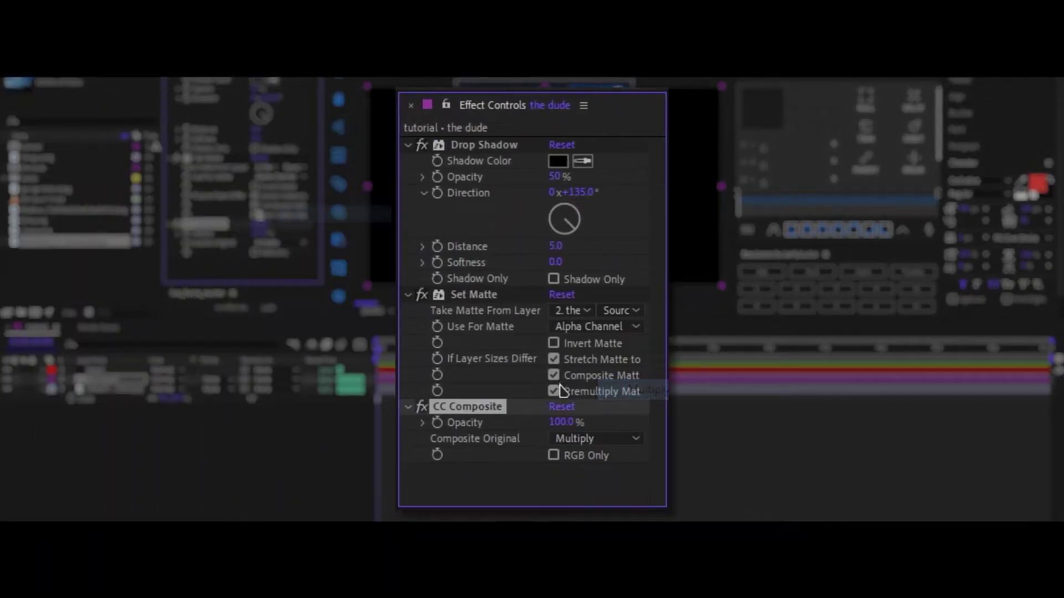
{"action": "left_click", "coordinate": [553, 278]}
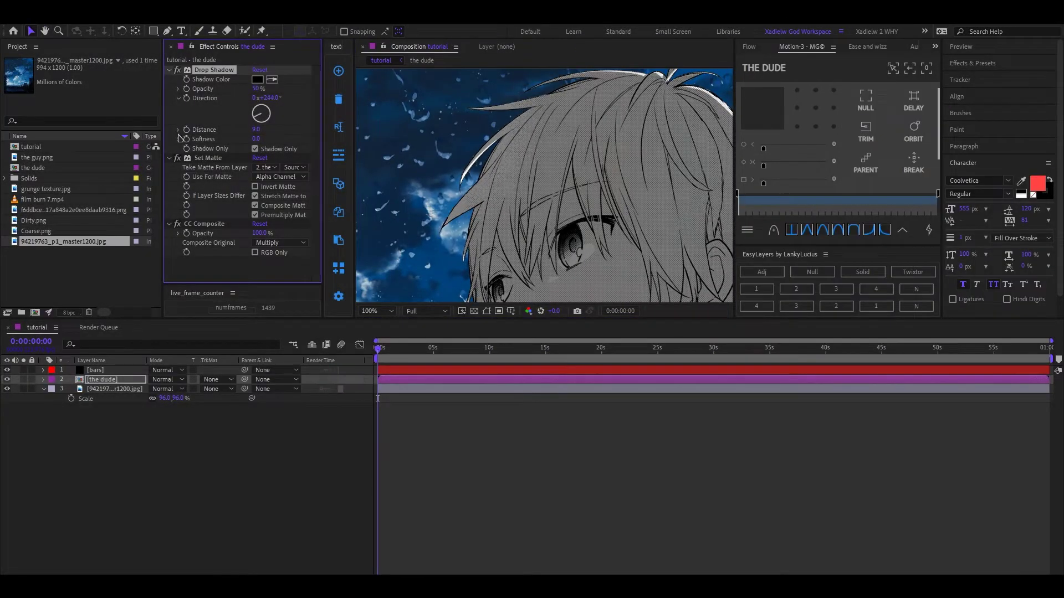
Rotate the shadow direction to around 101° and raise its distance to about 10.
{"action": "left_click_drag", "start_coordinate": [229, 163], "coordinate": [293, 176]}
{"action": "scroll", "coordinate": [537, 190], "scroll_direction": "down", "scroll_amount": 4}
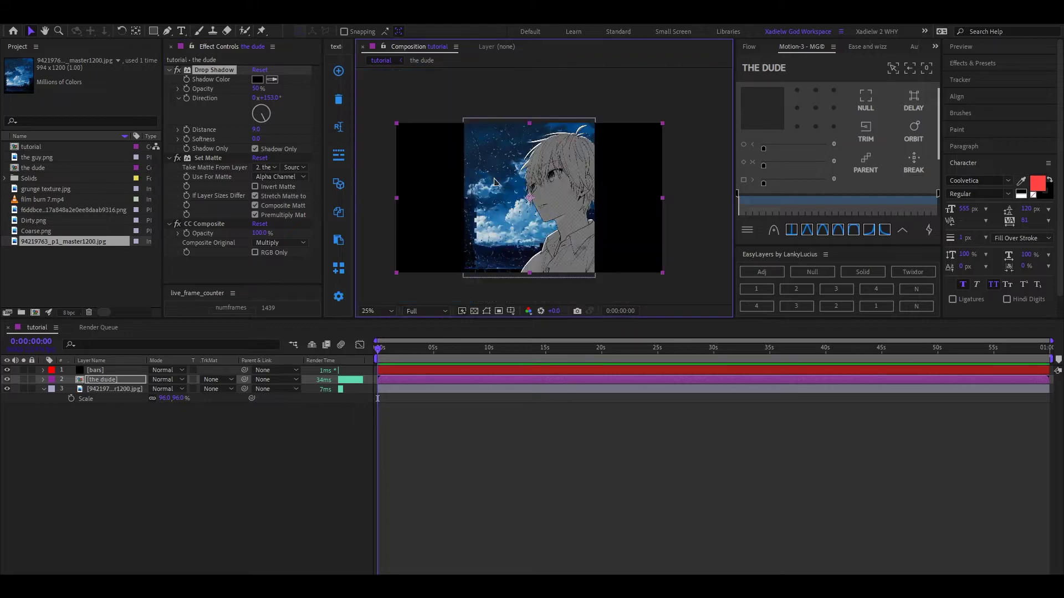
{"action": "scroll", "coordinate": [476, 233], "scroll_direction": "up", "scroll_amount": 2}
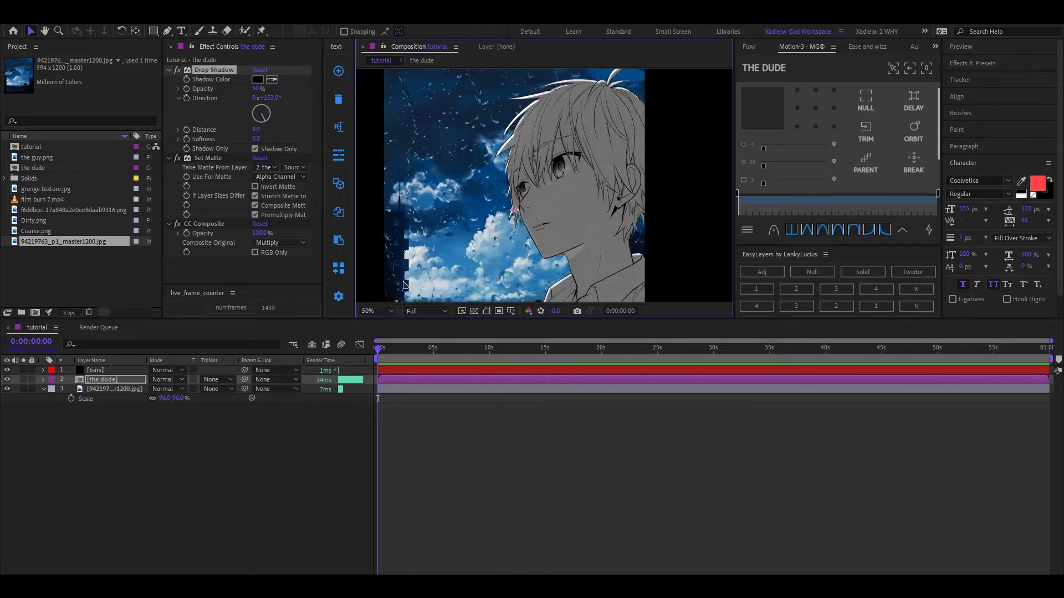
{"action": "left_click_drag", "start_coordinate": [404, 284], "coordinate": [391, 310]}
{"action": "left_click_drag", "start_coordinate": [270, 123], "coordinate": [276, 119]}
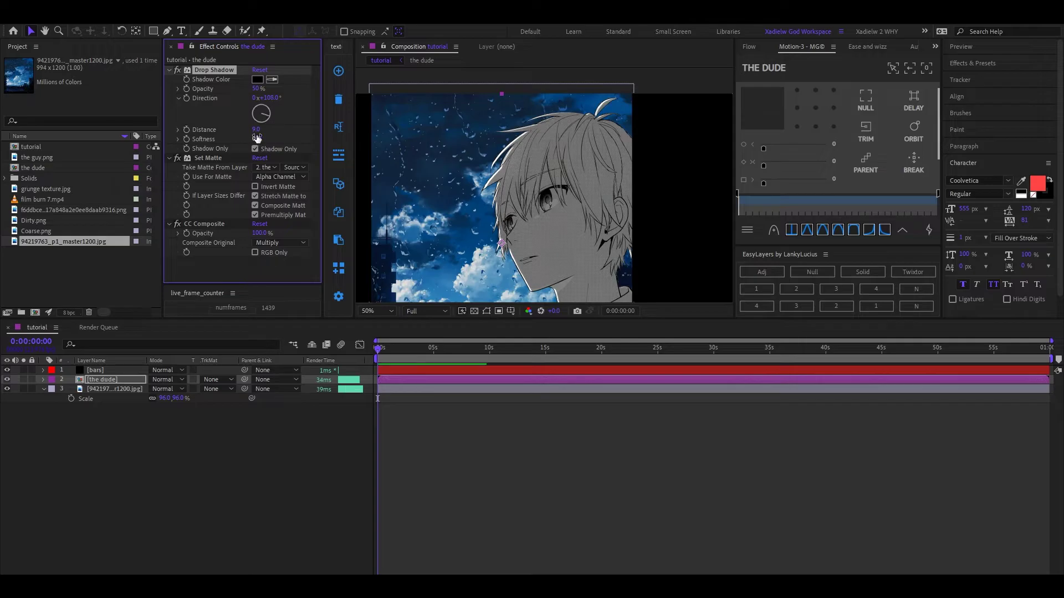
{"action": "left_click_drag", "start_coordinate": [256, 138], "coordinate": [263, 147]}
{"action": "key", "text": "period"}
{"action": "key", "text": "period"}
{"action": "key", "text": "v"}
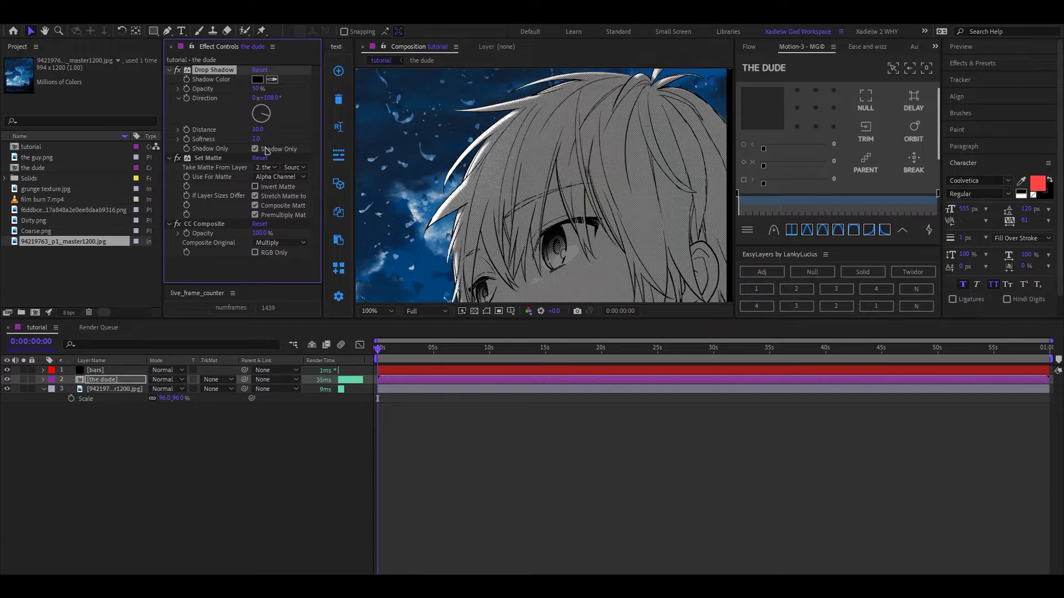
Lower the drop shadow opacity to 47%, checking it over the hair in the viewer.
{"action": "scroll", "coordinate": [465, 189], "scroll_direction": "down", "scroll_amount": 2}
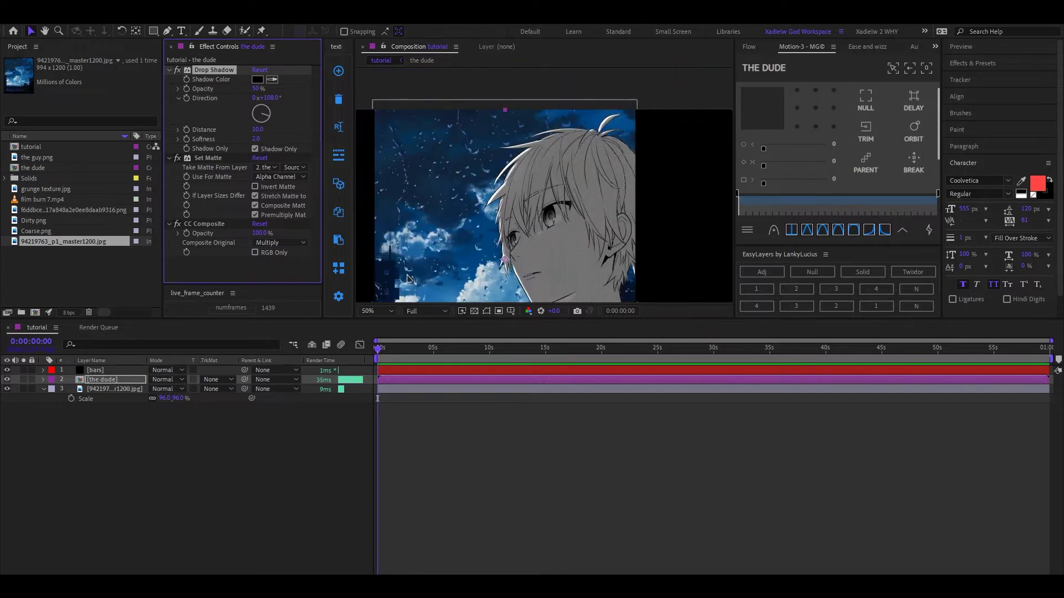
{"action": "scroll", "coordinate": [505, 266], "scroll_direction": "up", "scroll_amount": 2}
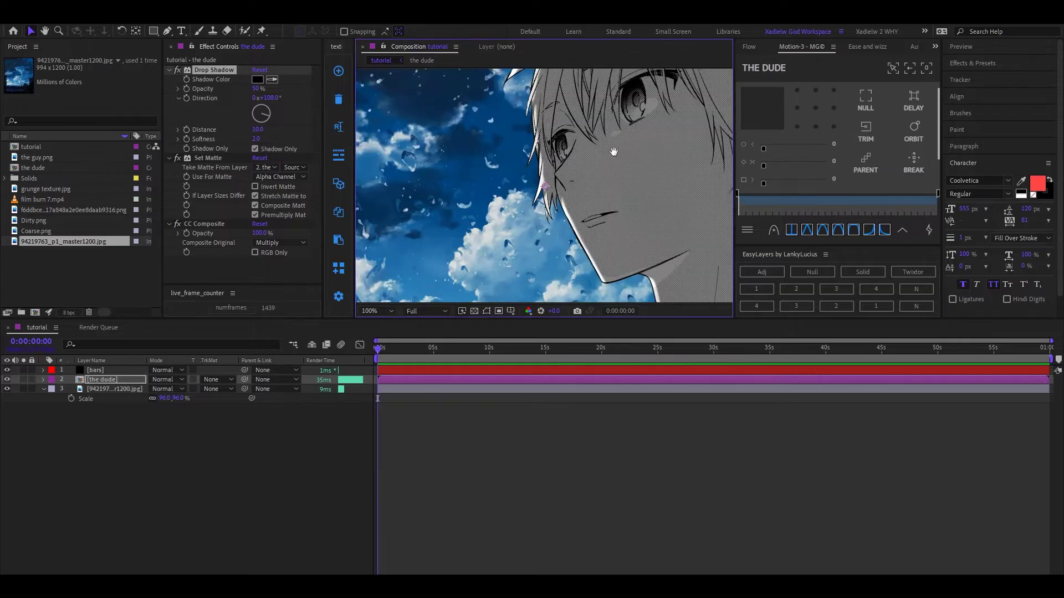
{"action": "scroll", "coordinate": [504, 266], "scroll_direction": "up", "scroll_amount": 2}
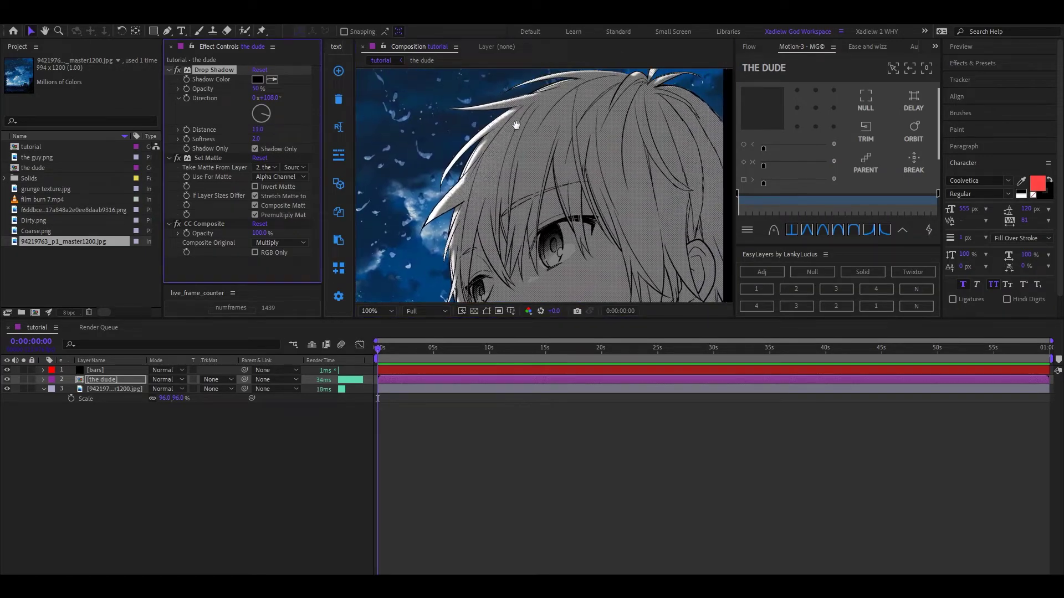
{"action": "left_click_drag", "start_coordinate": [516, 125], "coordinate": [524, 171]}
{"action": "left_click_drag", "start_coordinate": [257, 89], "coordinate": [446, 166]}
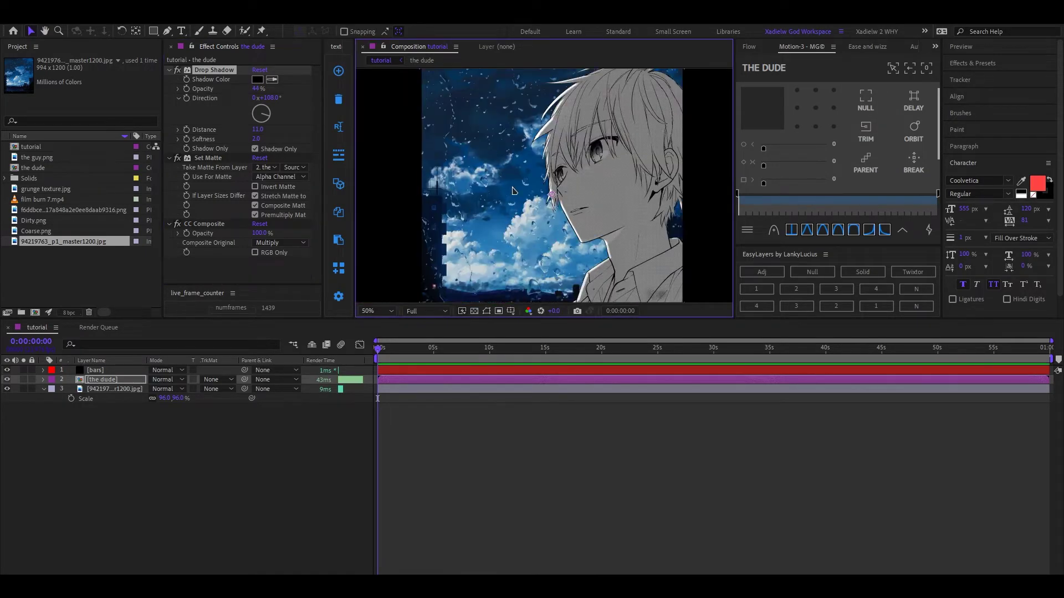
{"action": "left_click", "coordinate": [258, 88]}
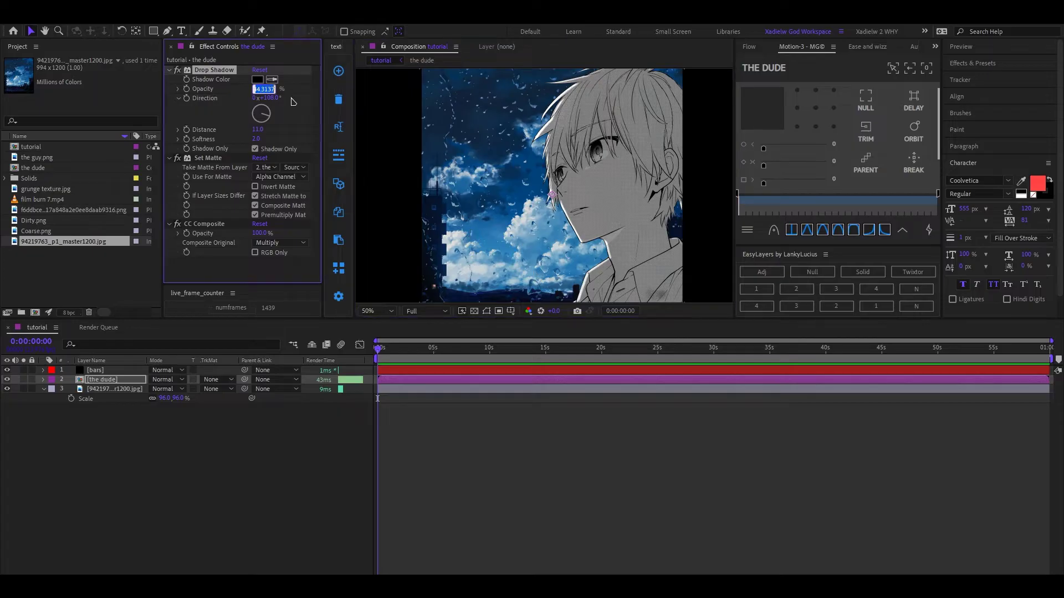
{"action": "key", "text": "Return"}
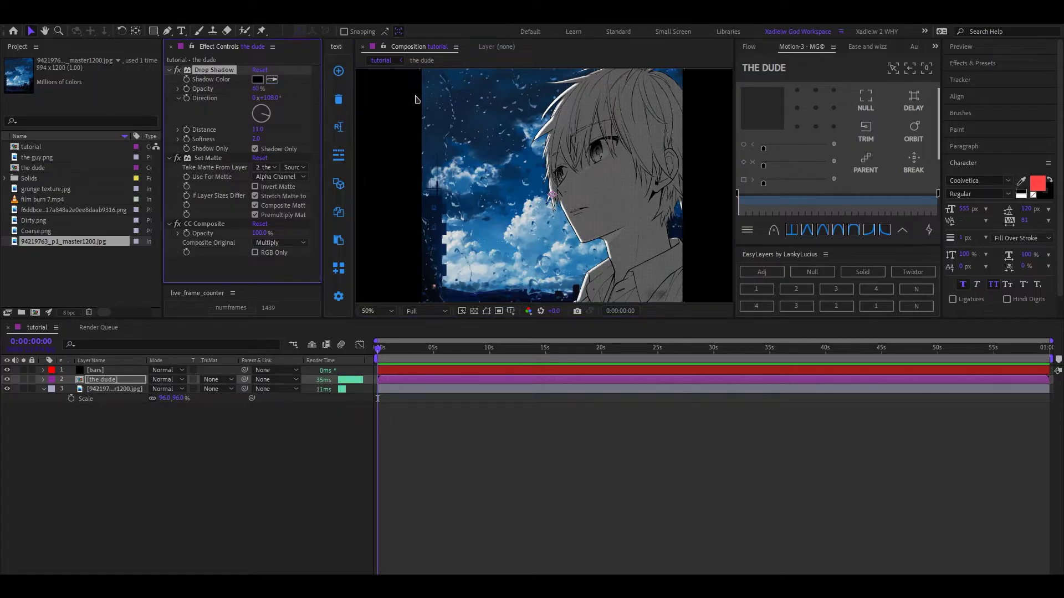
{"action": "left_click_drag", "start_coordinate": [602, 195], "coordinate": [618, 209]}
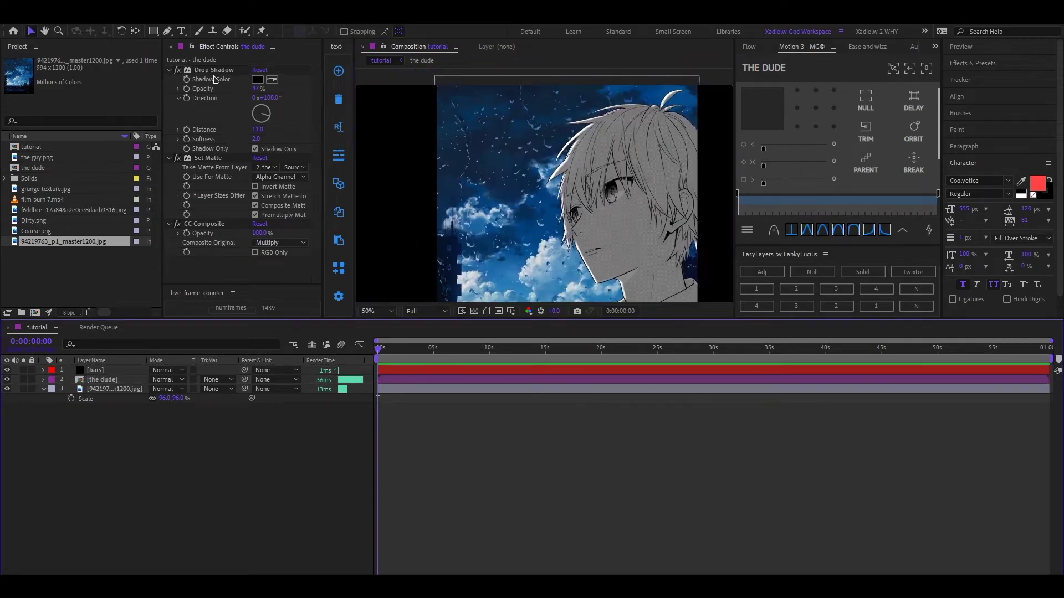
{"action": "left_click", "coordinate": [257, 79]}
Set the shadow colour to a dark navy blue sampled from the sky.
{"action": "left_click", "coordinate": [212, 194]}
{"action": "left_click_drag", "start_coordinate": [114, 331], "coordinate": [106, 360]}
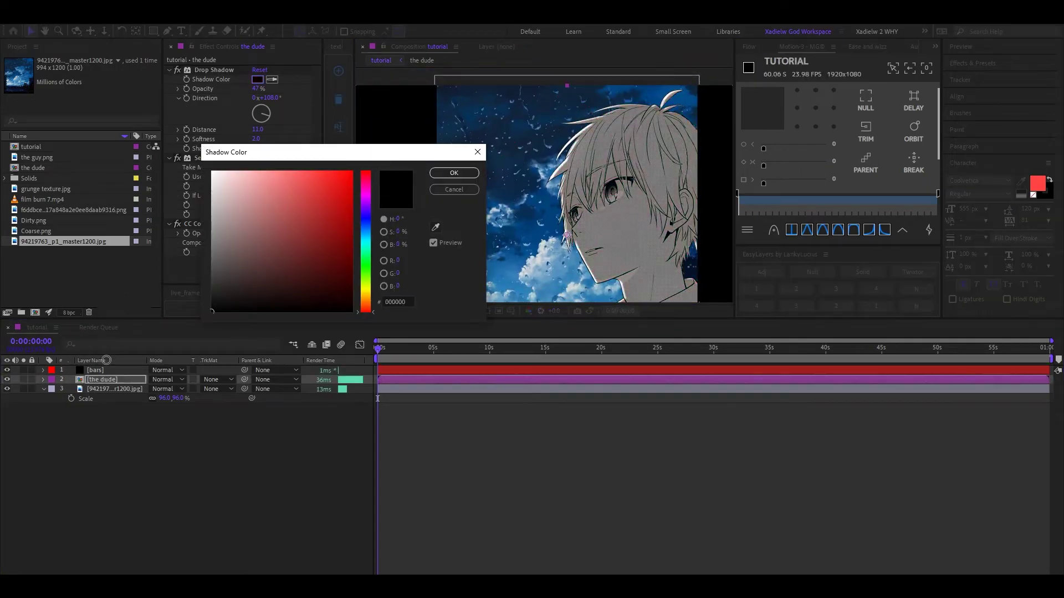
{"action": "left_click", "coordinate": [366, 224]}
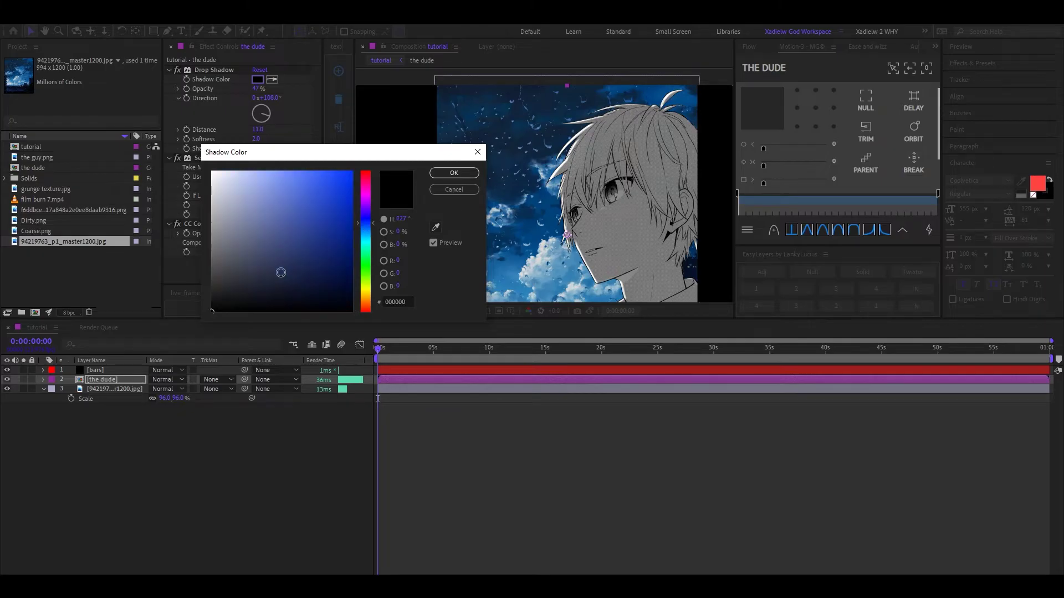
{"action": "mouse_move", "coordinate": [270, 302]}
{"action": "left_mouse_down"}
{"action": "mouse_move", "coordinate": [330, 288]}
{"action": "mouse_move", "coordinate": [343, 273]}
{"action": "left_mouse_up"}
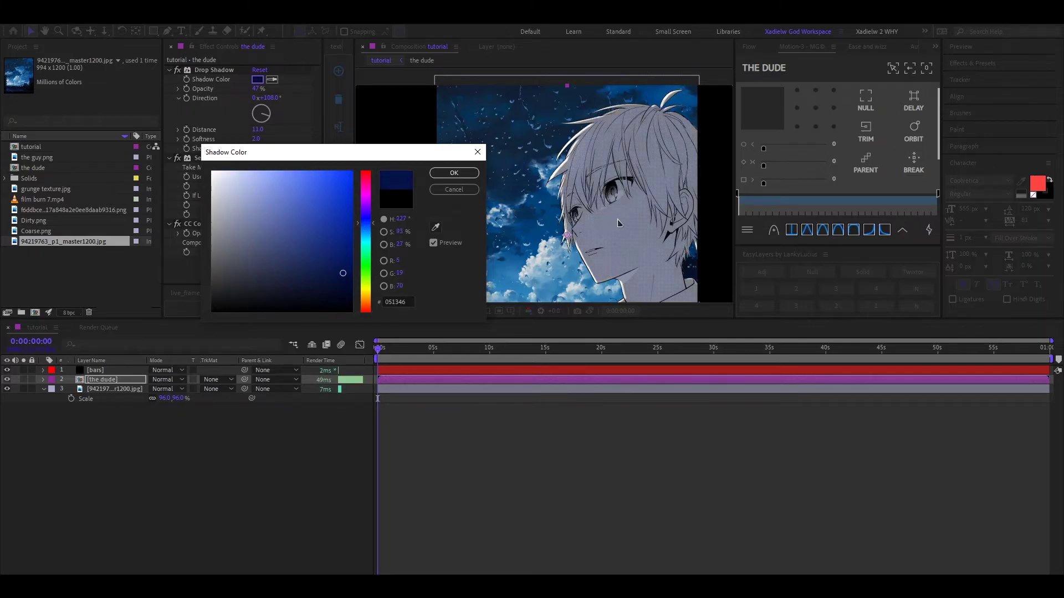
{"action": "left_click", "coordinate": [436, 227]}
{"action": "left_click", "coordinate": [560, 229]}
{"action": "left_click", "coordinate": [550, 229]}
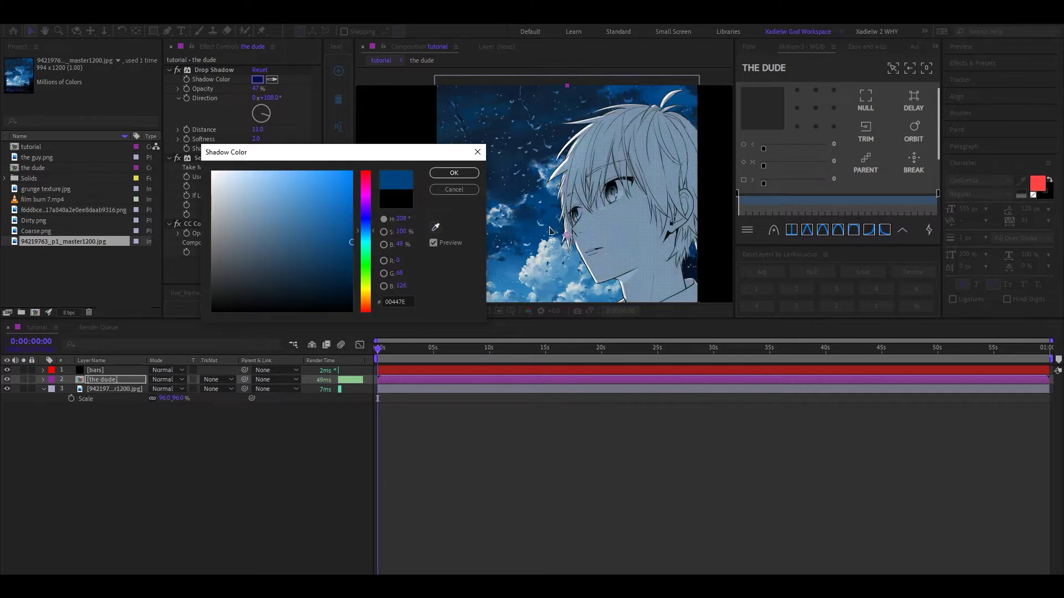
{"action": "left_click_drag", "start_coordinate": [351, 256], "coordinate": [347, 287]}
{"action": "key", "text": "Return"}
Reframe the viewer to show the whole composition frame.
{"action": "left_click_drag", "start_coordinate": [577, 194], "coordinate": [602, 105]}
{"action": "left_click", "coordinate": [377, 311]}
{"action": "left_click", "coordinate": [379, 321]}
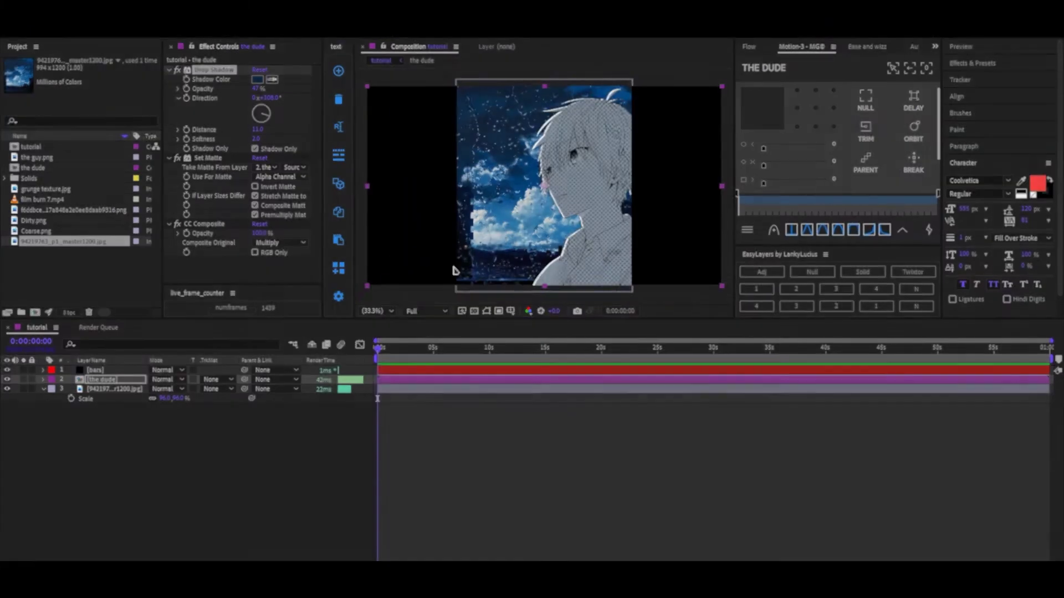
Map the Tint's white to a blue sampled from the sky.
{"action": "scroll", "coordinate": [451, 262], "scroll_direction": "up", "scroll_amount": 5}
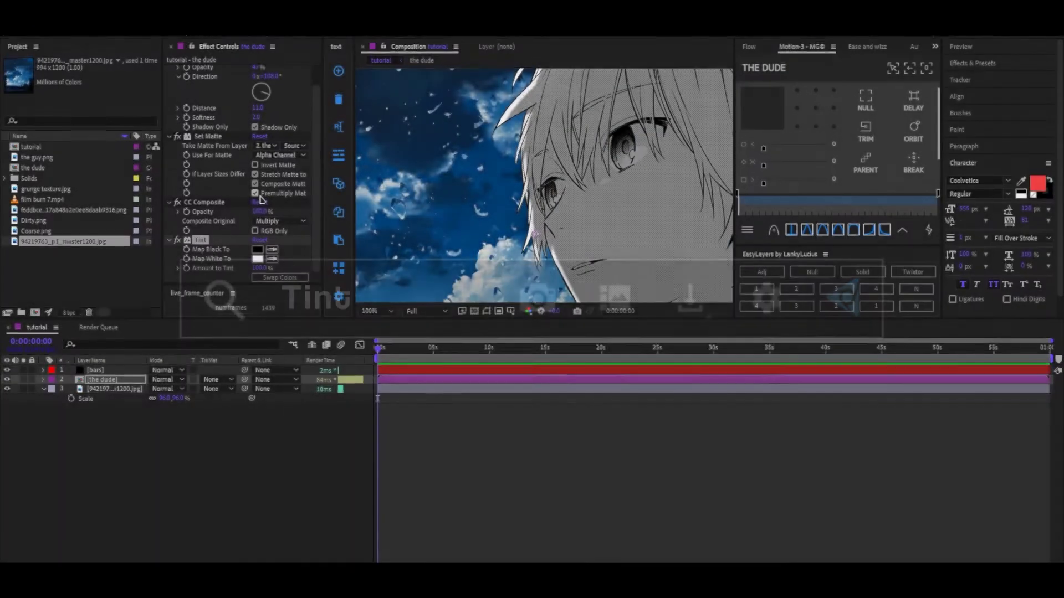
{"action": "left_click", "coordinate": [259, 259]}
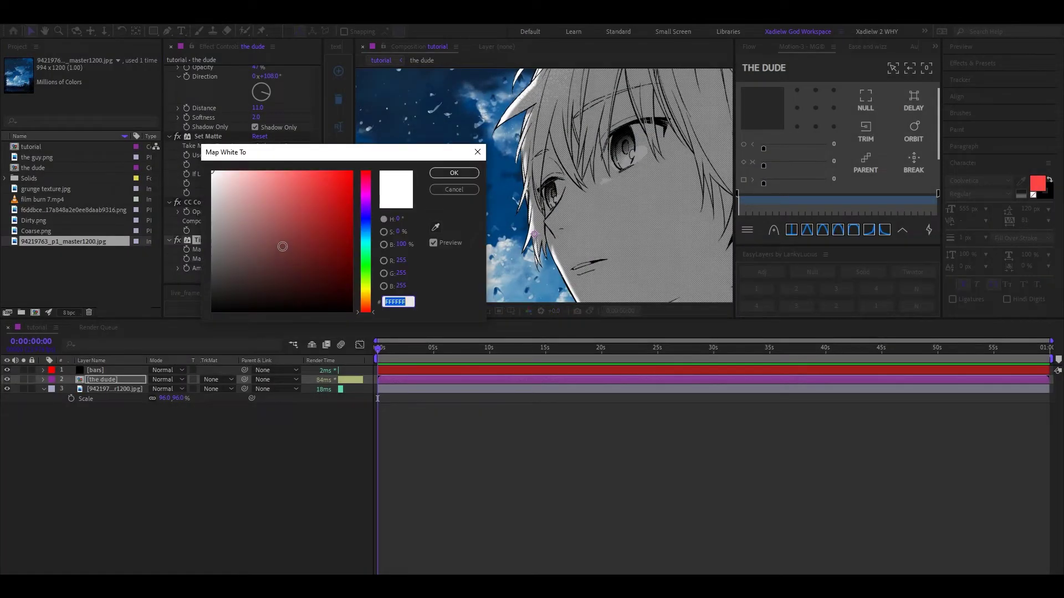
{"action": "left_click_drag", "start_coordinate": [283, 246], "coordinate": [355, 169]}
{"action": "left_click", "coordinate": [437, 228]}
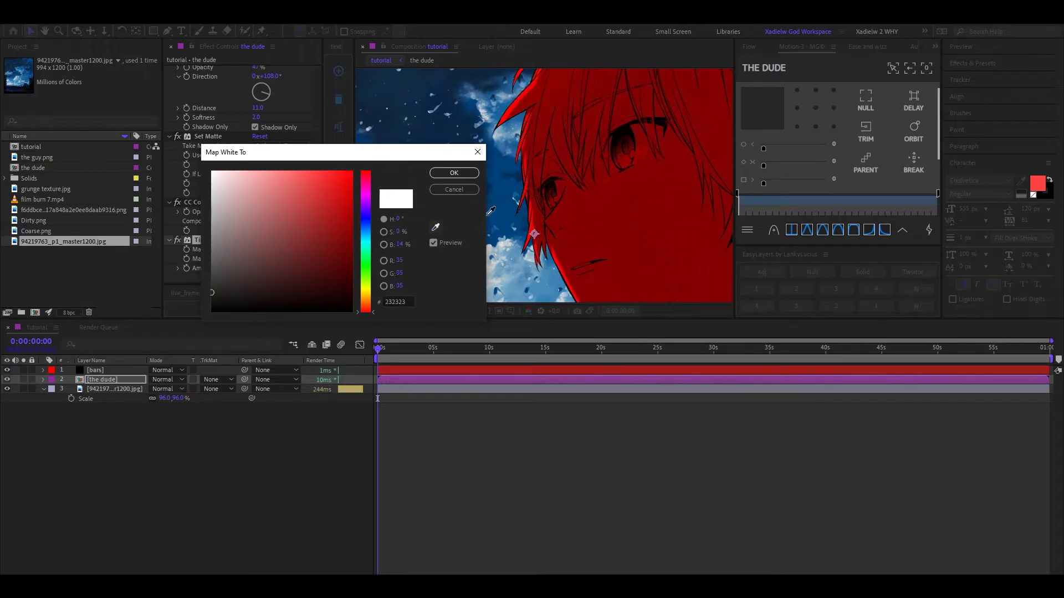
{"action": "left_click", "coordinate": [503, 209]}
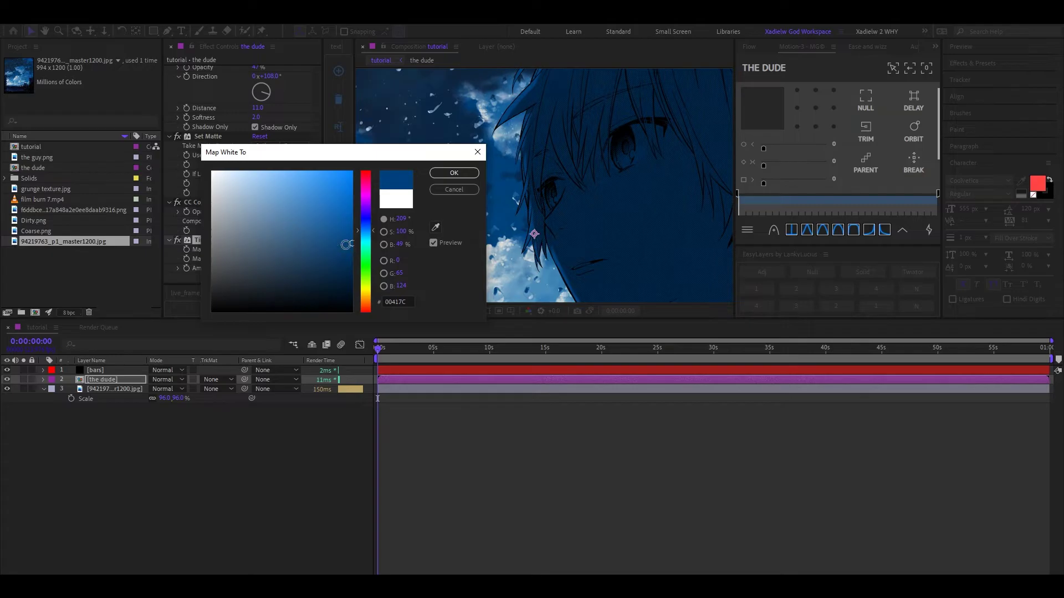
{"action": "left_click", "coordinate": [454, 173]}
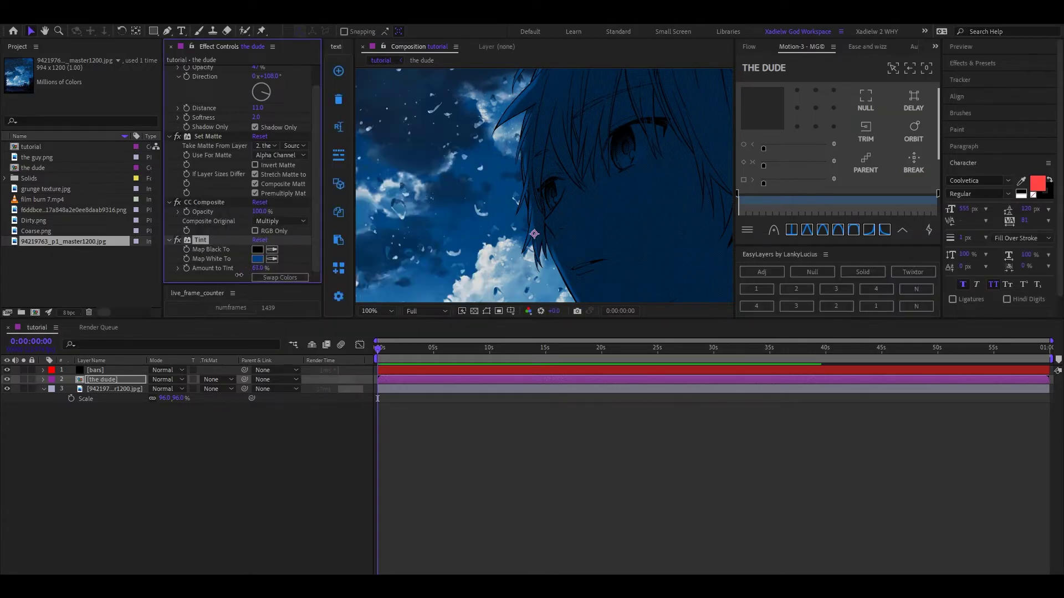
Lower Amount to Tint to 29% and change Map White To to bright blue 009CFF.
{"action": "left_click_drag", "start_coordinate": [239, 275], "coordinate": [203, 286]}
{"action": "left_click", "coordinate": [257, 259]}
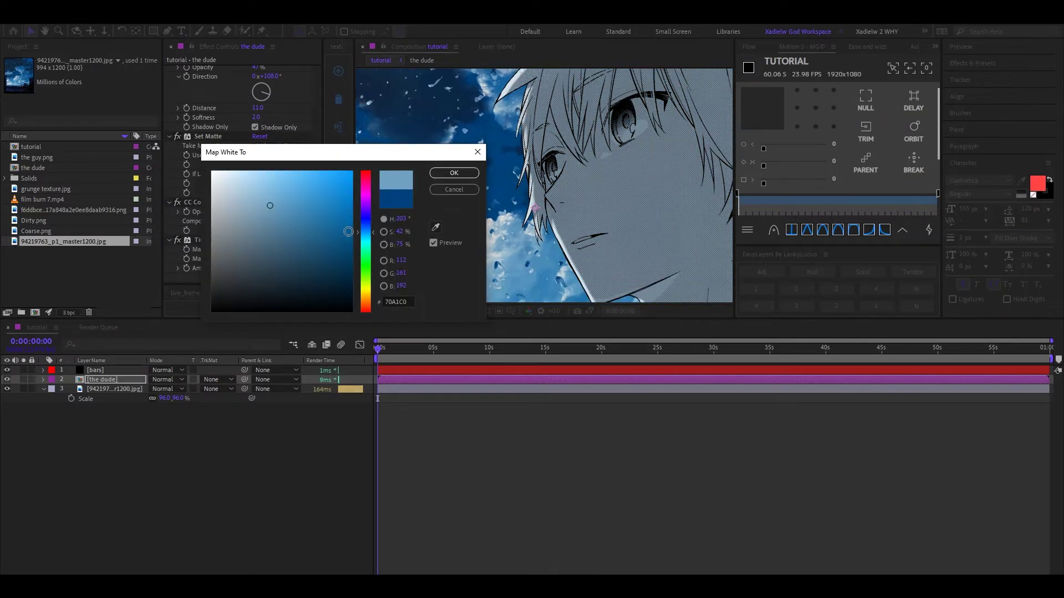
{"action": "left_click_drag", "start_coordinate": [348, 232], "coordinate": [325, 194]}
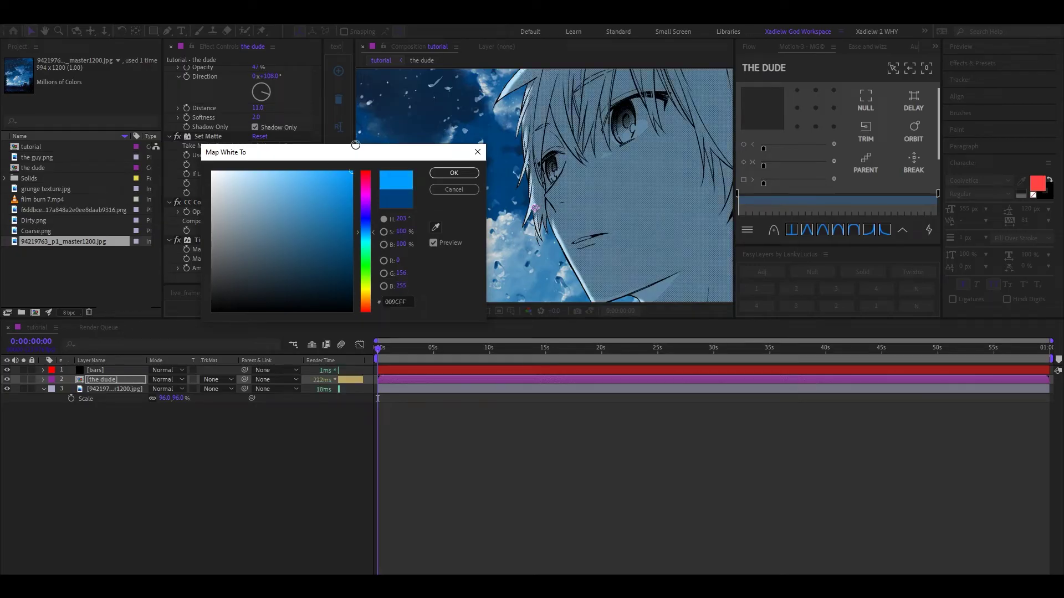
{"action": "left_click", "coordinate": [441, 173]}
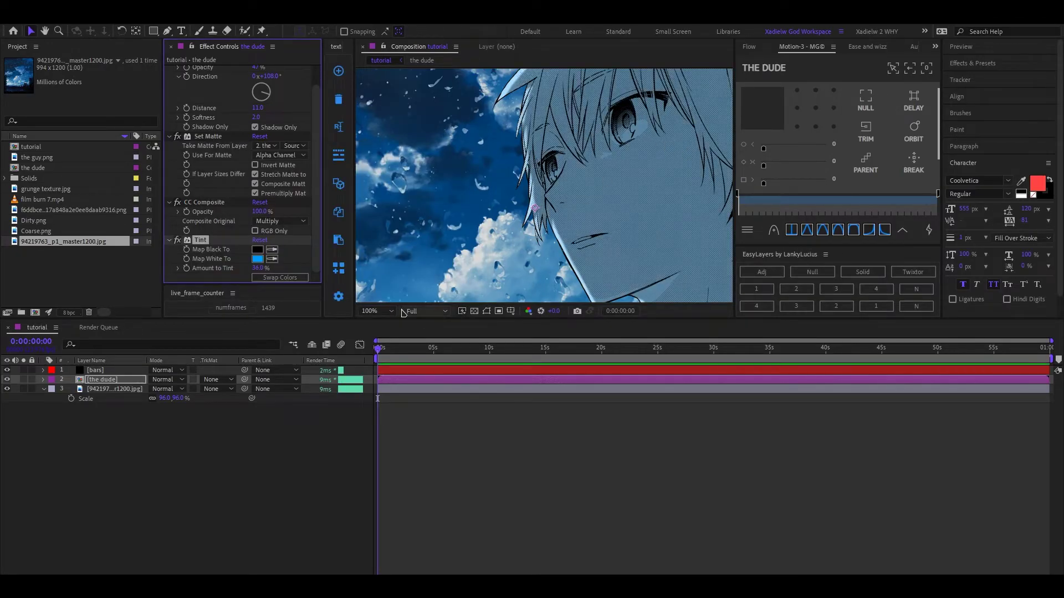
Set the viewer zoom to 33.3% and select the dude layer.
{"action": "left_click", "coordinate": [377, 311]}
{"action": "left_click", "coordinate": [382, 421]}
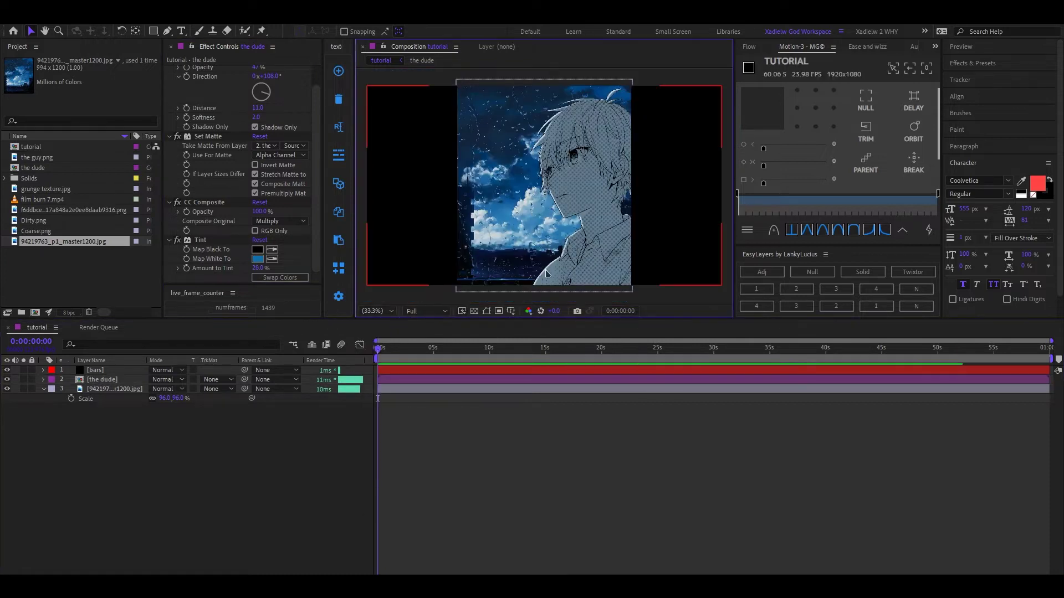
{"action": "scroll", "coordinate": [548, 273], "scroll_direction": "up", "scroll_amount": 4}
{"action": "scroll", "coordinate": [557, 274], "scroll_direction": "down", "scroll_amount": 3}
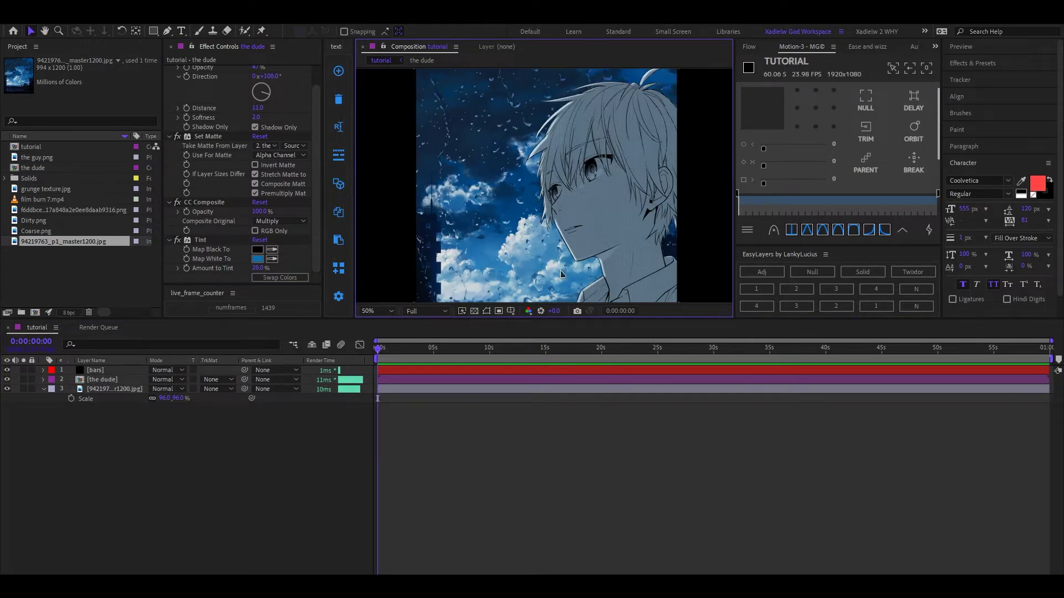
{"action": "left_click", "coordinate": [113, 381]}
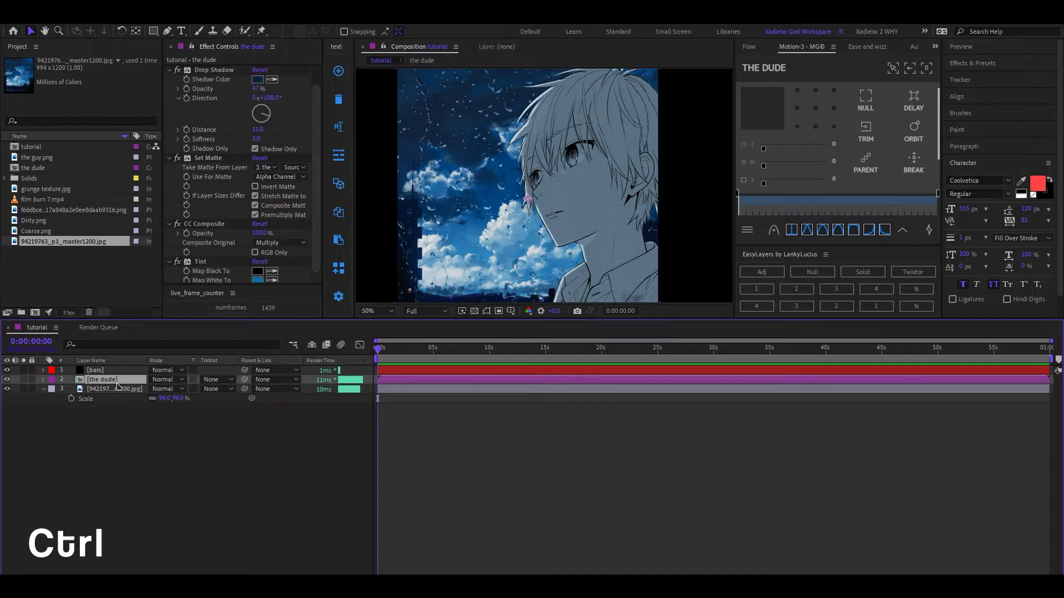
Duplicate the dude and delete Tint, Drop Shadow, Set Matte and CC Composite from the top copy.
{"action": "key", "text": "ctrl+d"}
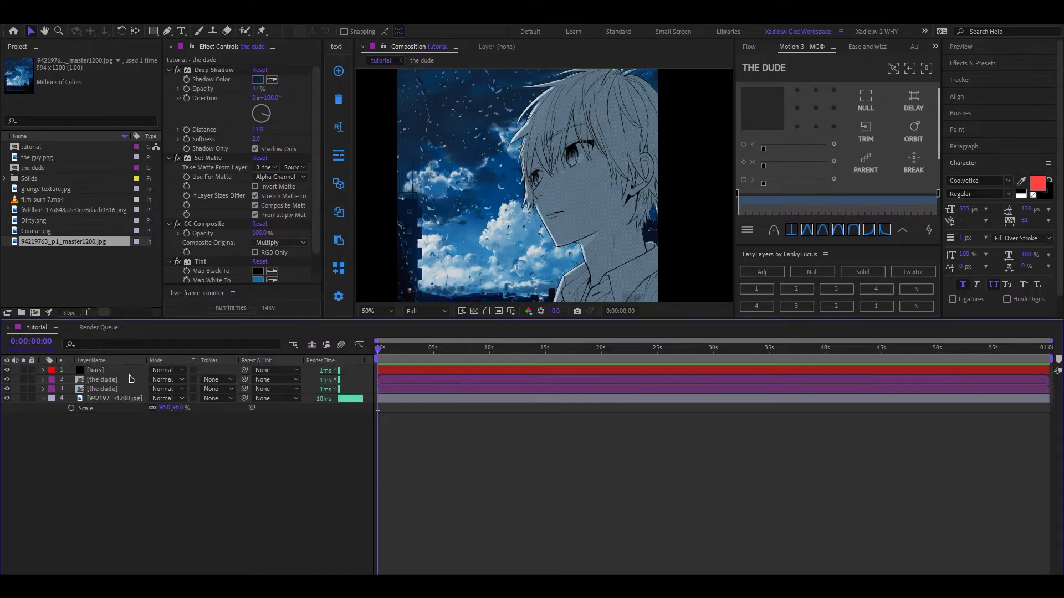
{"action": "left_click", "coordinate": [131, 379]}
{"action": "left_click", "coordinate": [200, 262]}
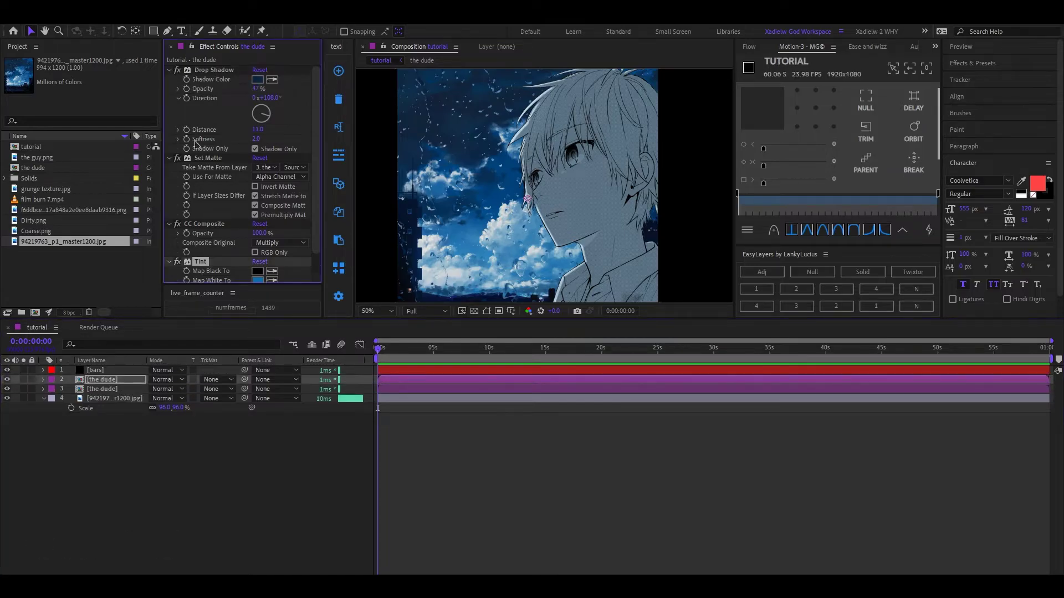
{"action": "left_click", "coordinate": [206, 70], "text": "shift"}
{"action": "key", "text": "Delete"}
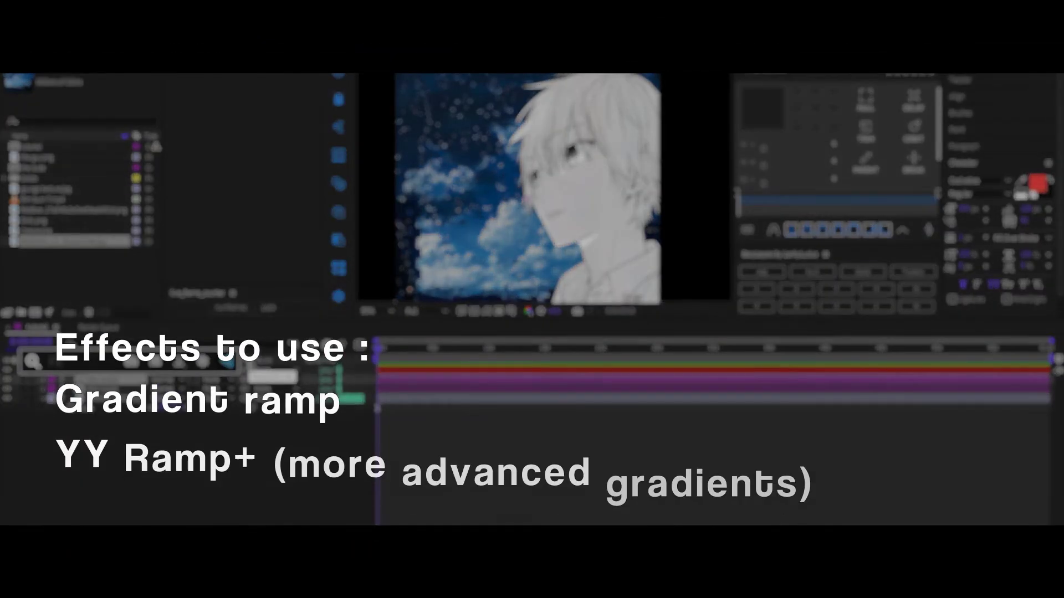
{"action": "type", "text": "ramp"}
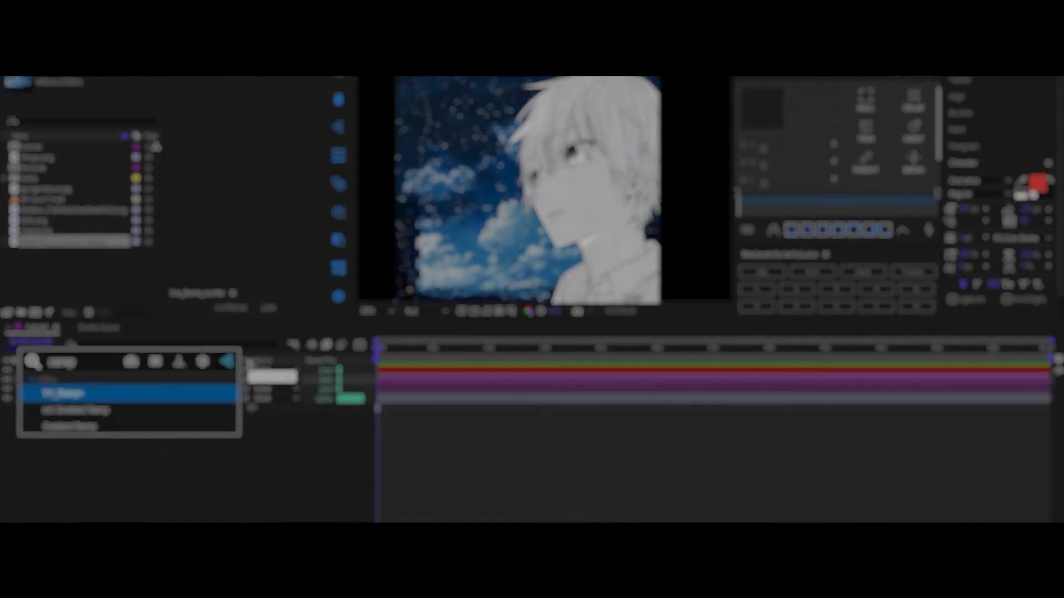
Apply Gradient Ramp to the dude copy and set its blending mode to Normal.
{"action": "left_click", "coordinate": [61, 410]}
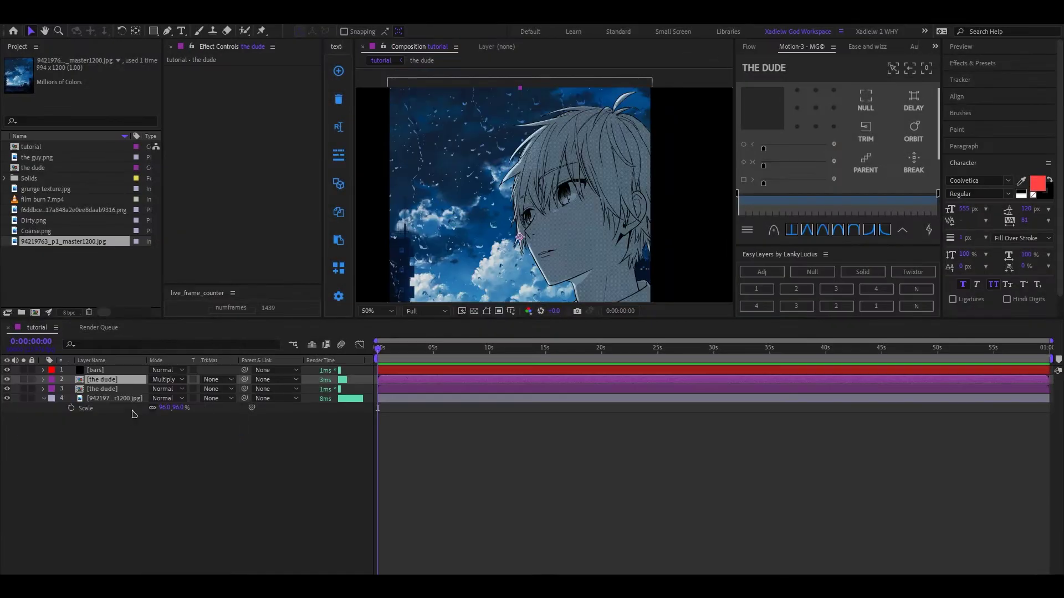
{"action": "left_click", "coordinate": [159, 379]}
{"action": "left_click", "coordinate": [211, 111]}
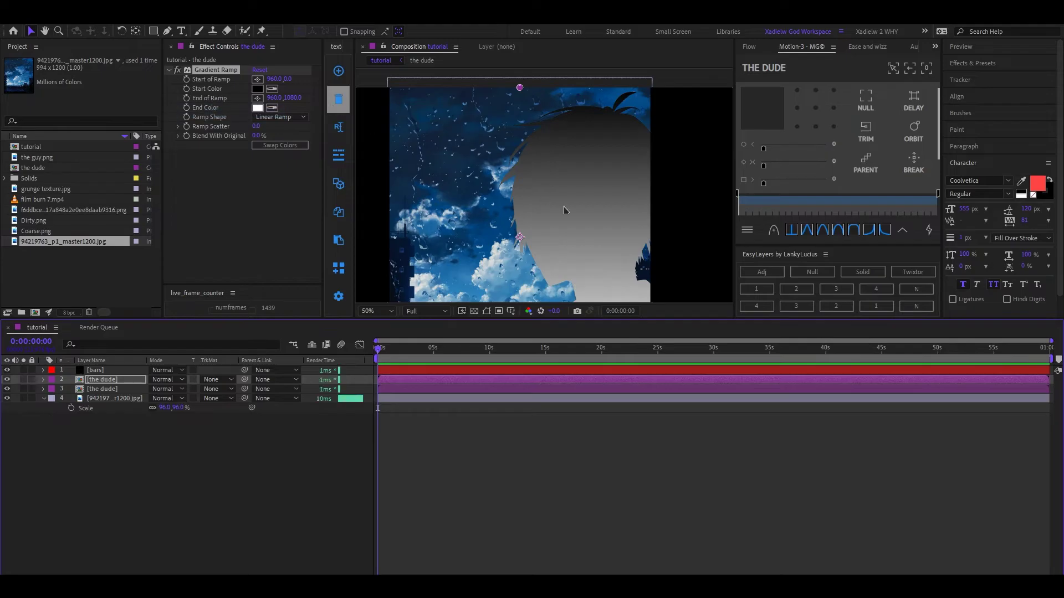
{"action": "scroll", "coordinate": [562, 209], "scroll_direction": "up", "scroll_amount": 2}
{"action": "scroll", "coordinate": [526, 159], "scroll_direction": "down", "scroll_amount": 2}
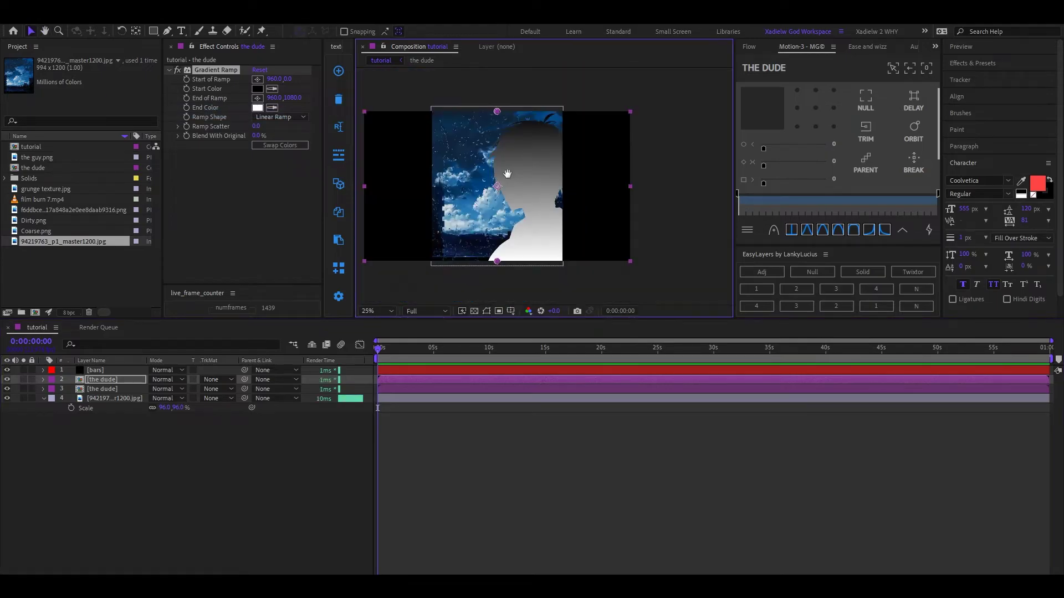
Swap the ramp colours, make it a Radial Ramp, and position its start and end points.
{"action": "left_click", "coordinate": [262, 146]}
{"action": "left_click_drag", "start_coordinate": [509, 117], "coordinate": [510, 195]}
{"action": "left_click_drag", "start_coordinate": [510, 264], "coordinate": [597, 179]}
{"action": "left_click", "coordinate": [287, 118]}
{"action": "left_click", "coordinate": [288, 142]}
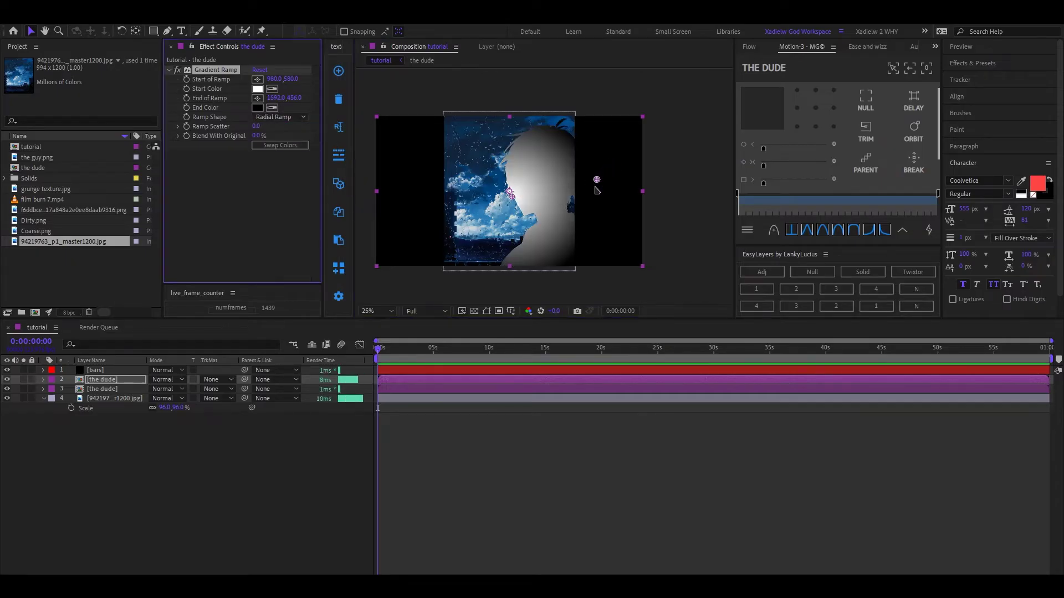
{"action": "left_click_drag", "start_coordinate": [598, 182], "coordinate": [653, 182]}
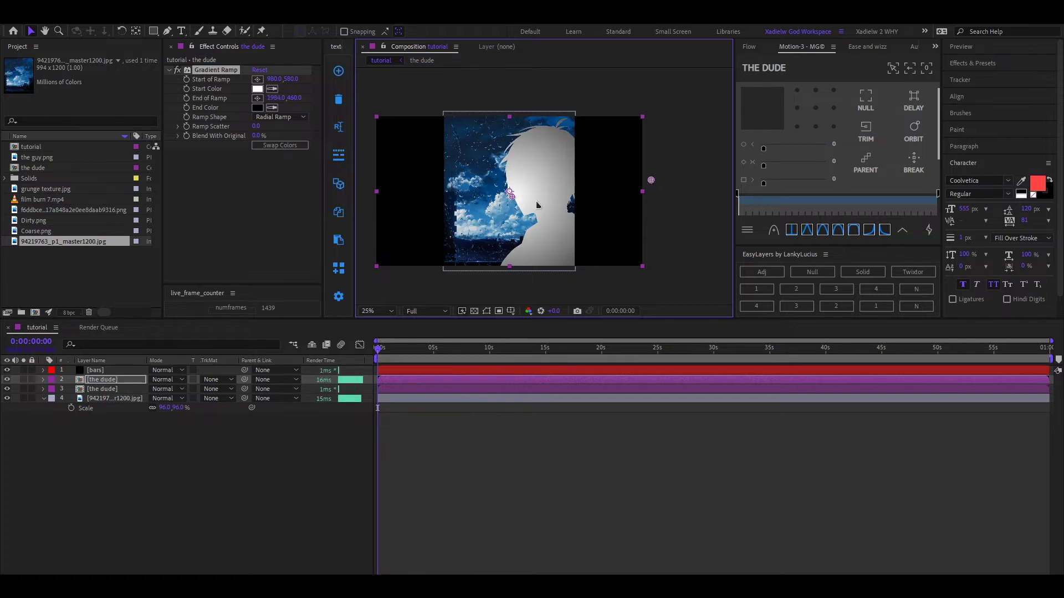
{"action": "left_click_drag", "start_coordinate": [511, 195], "coordinate": [515, 204]}
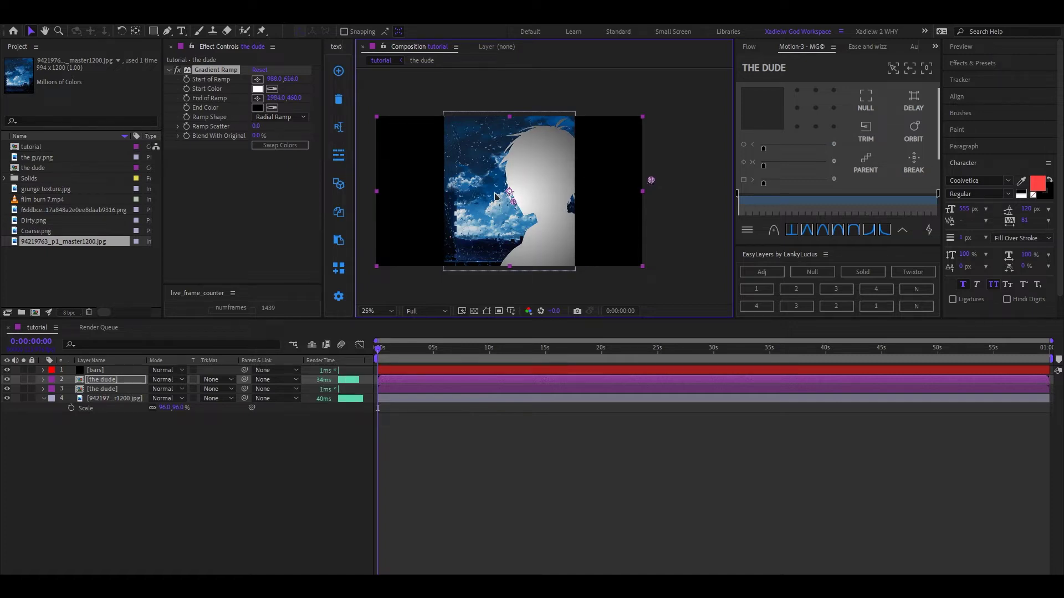
Set the ramp's Start Color to light blue B6CBFF.
{"action": "left_click", "coordinate": [257, 88]}
{"action": "left_click", "coordinate": [252, 172]}
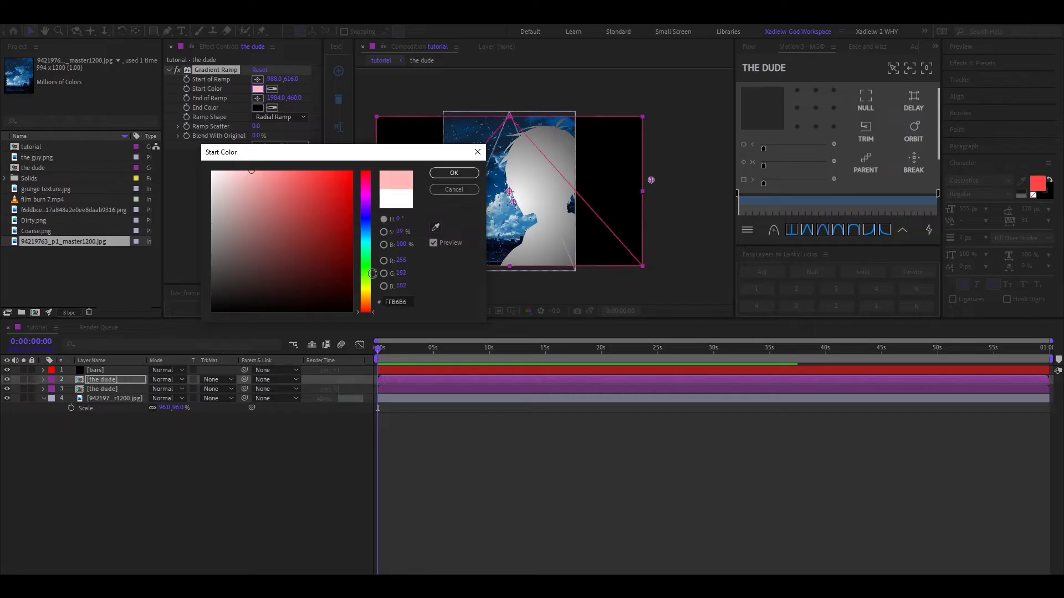
{"action": "left_click", "coordinate": [366, 227]}
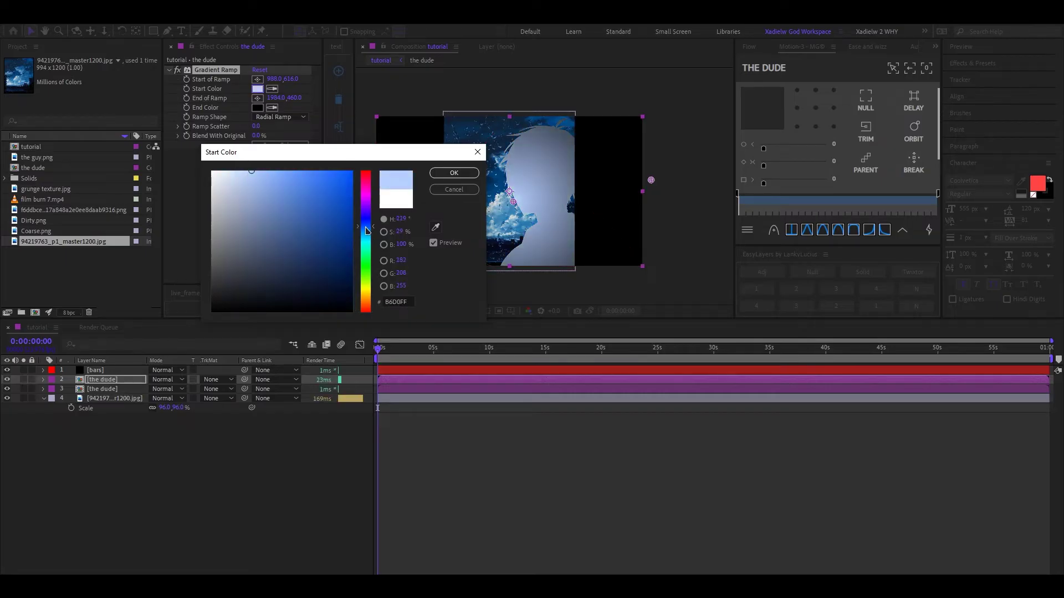
{"action": "left_click_drag", "start_coordinate": [371, 231], "coordinate": [373, 229]}
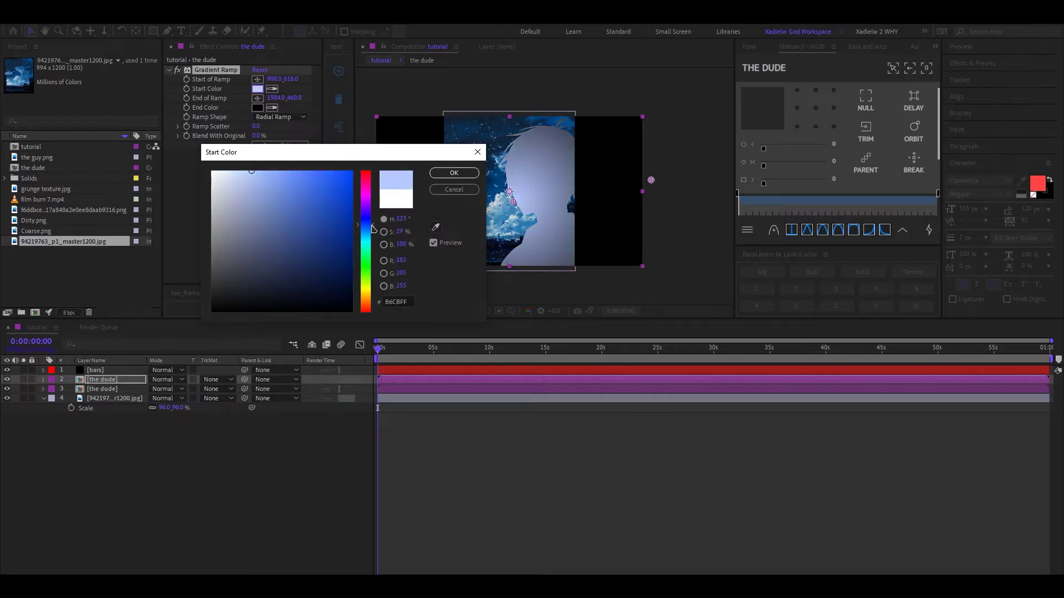
{"action": "left_click", "coordinate": [454, 173]}
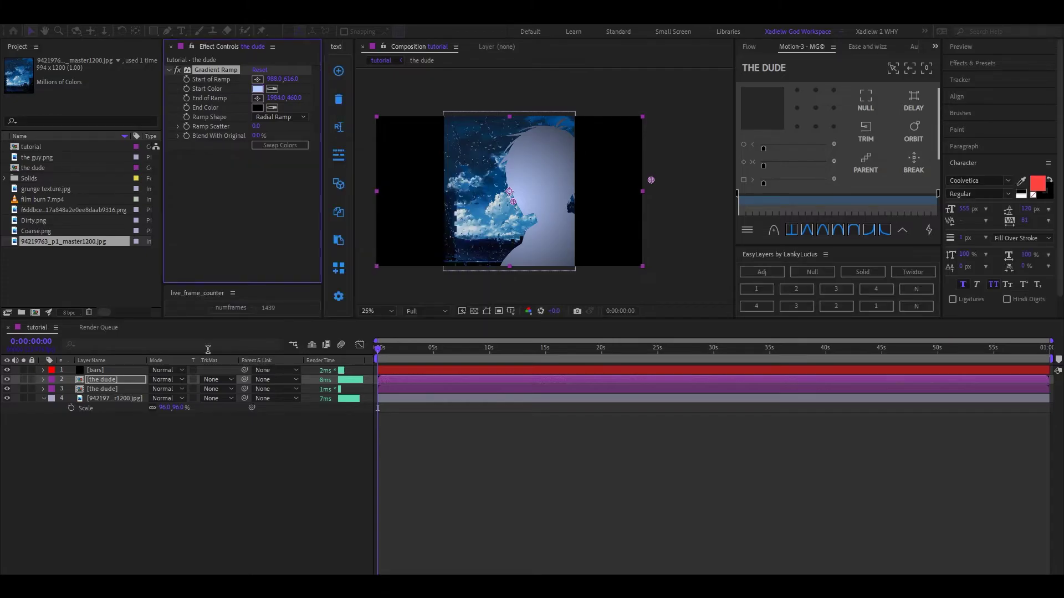
{"action": "left_click", "coordinate": [166, 379]}
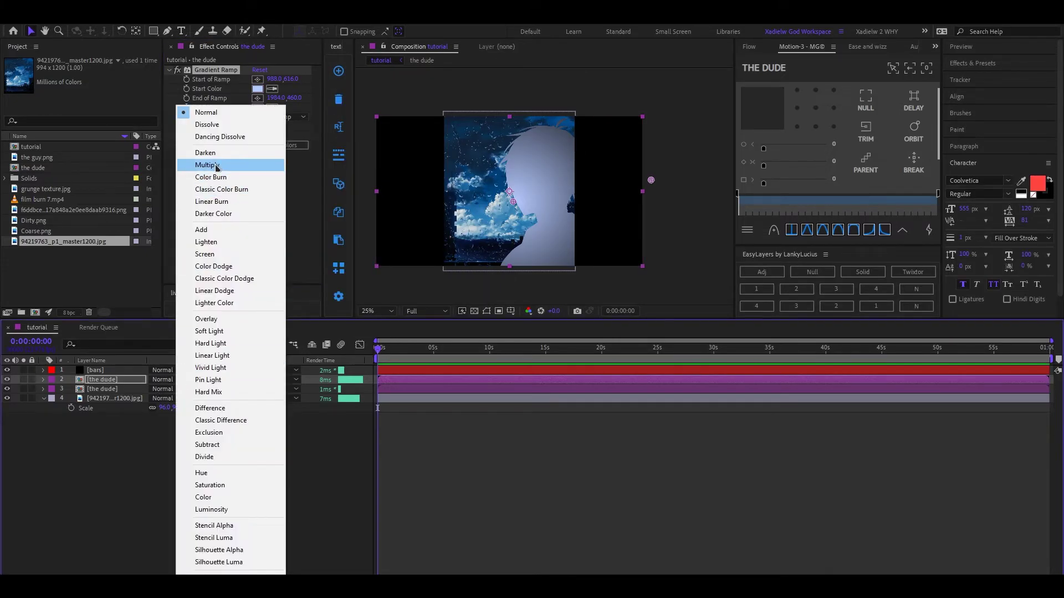
Blend the gradient dude layer with Multiply and push the ramp end further right.
{"action": "left_click", "coordinate": [188, 165]}
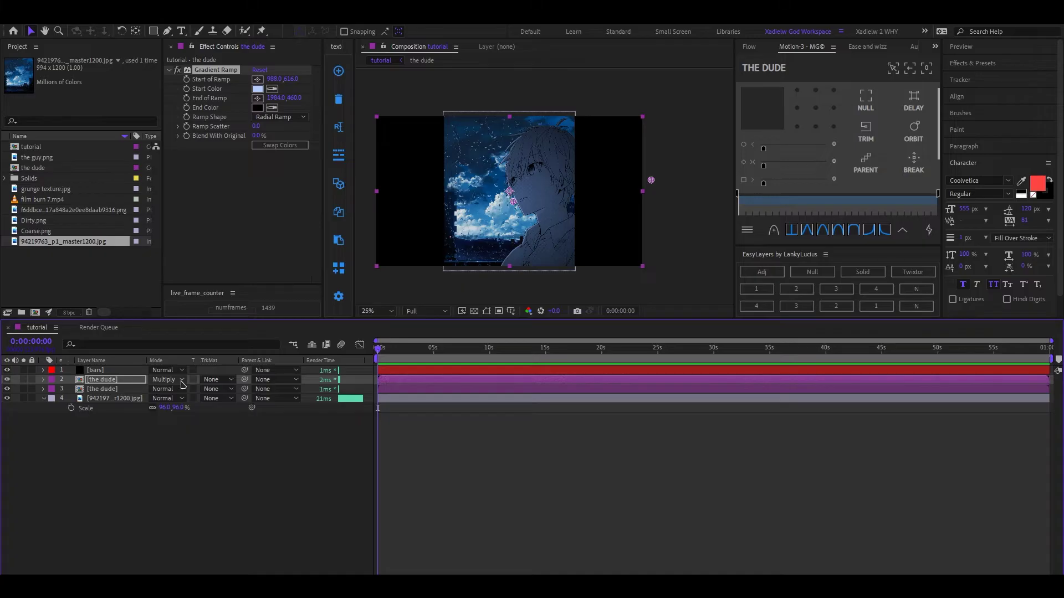
{"action": "left_click", "coordinate": [183, 384]}
{"action": "left_click", "coordinate": [237, 168]}
{"action": "left_click_drag", "start_coordinate": [653, 179], "coordinate": [679, 177]}
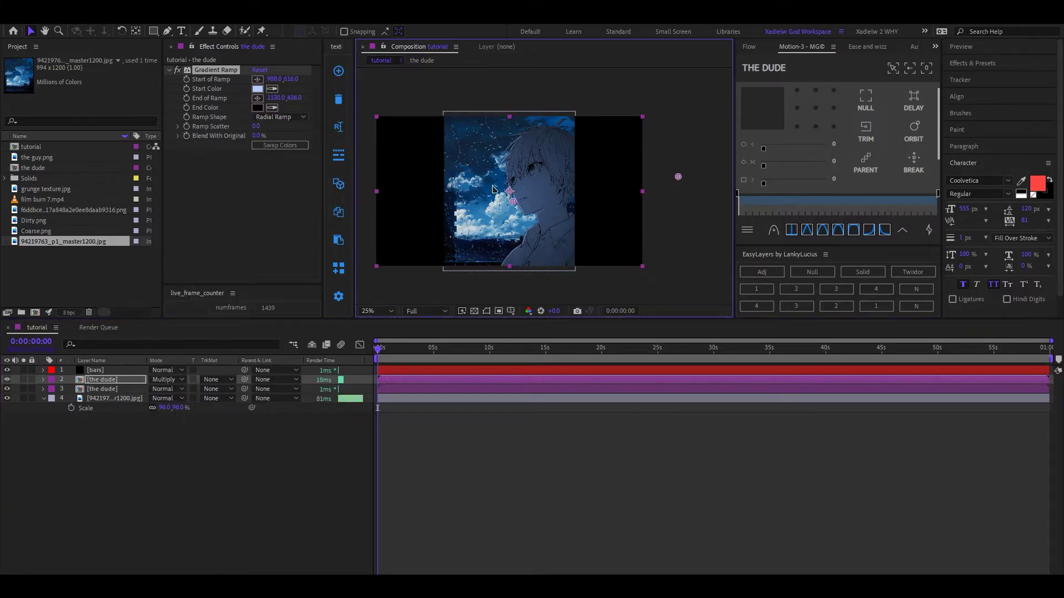
Confirm the paler DFE8FF ramp start colour, then duplicate the layer.
{"action": "left_click", "coordinate": [258, 89]}
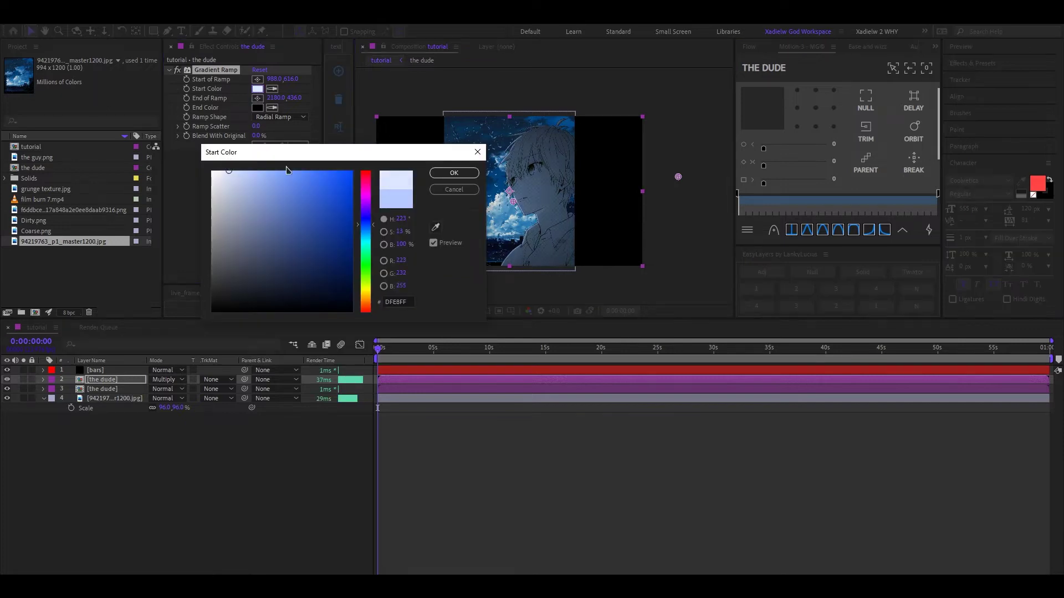
{"action": "left_click", "coordinate": [453, 173]}
{"action": "scroll", "coordinate": [554, 189], "scroll_direction": "up", "scroll_amount": 2}
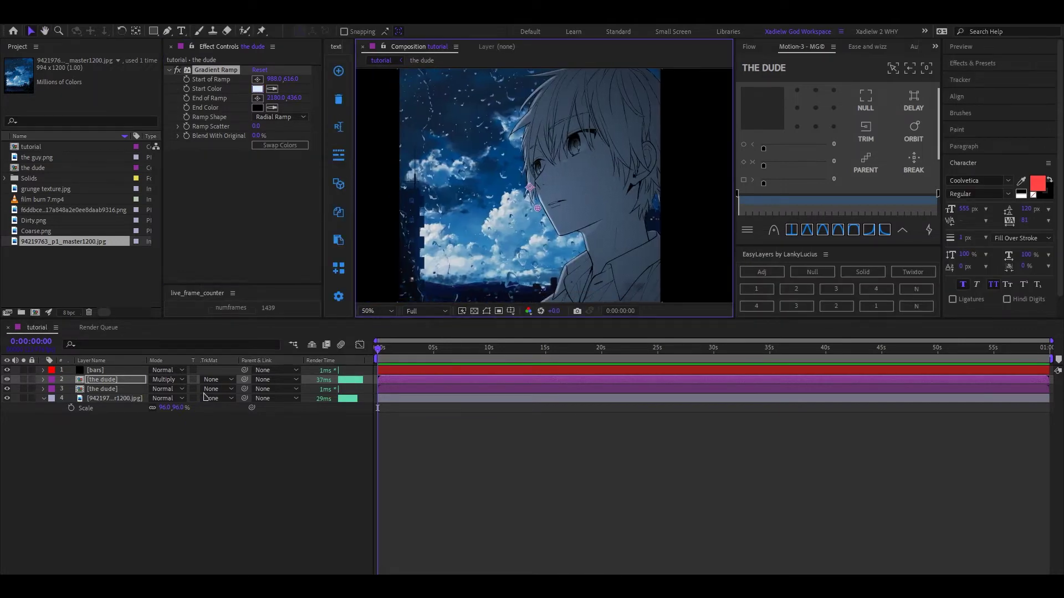
{"action": "left_click", "coordinate": [107, 390]}
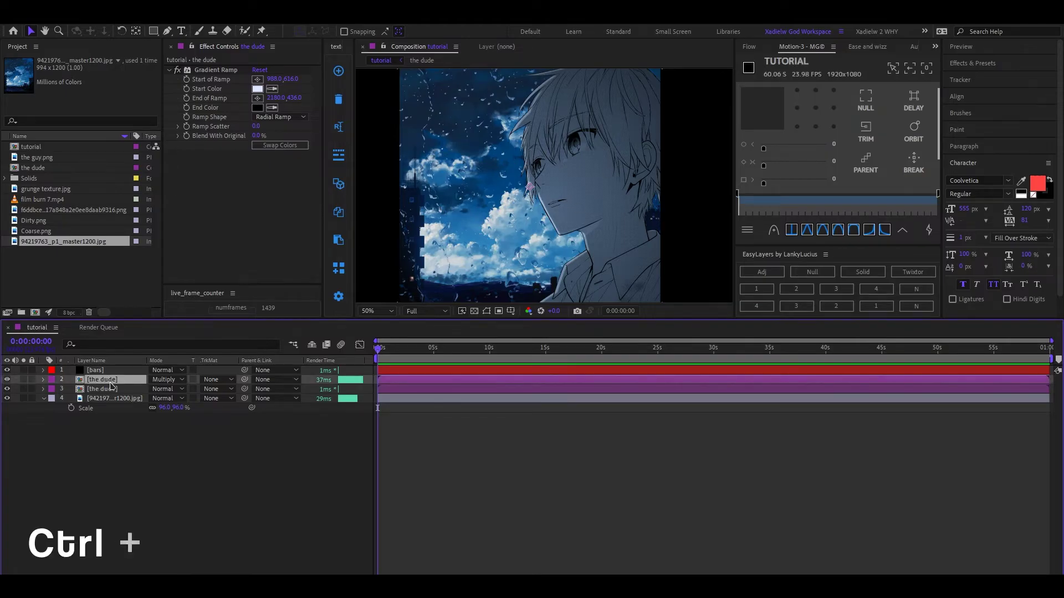
{"action": "key", "text": "ctrl+d"}
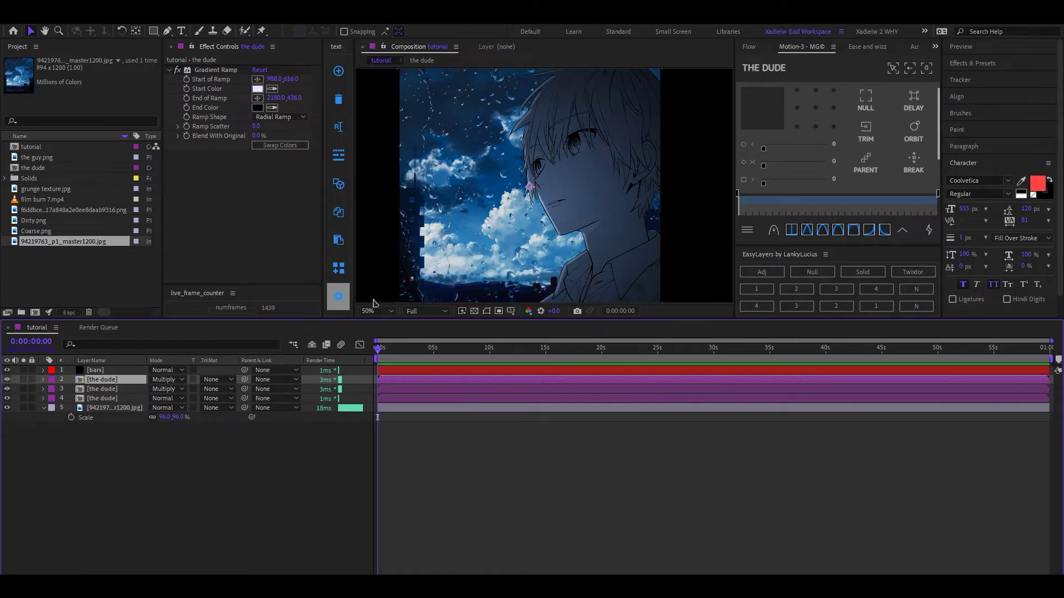
Set the new dude copy's blending mode to Add.
{"action": "scroll", "coordinate": [536, 218], "scroll_direction": "down", "scroll_amount": 2}
{"action": "left_click", "coordinate": [274, 146]}
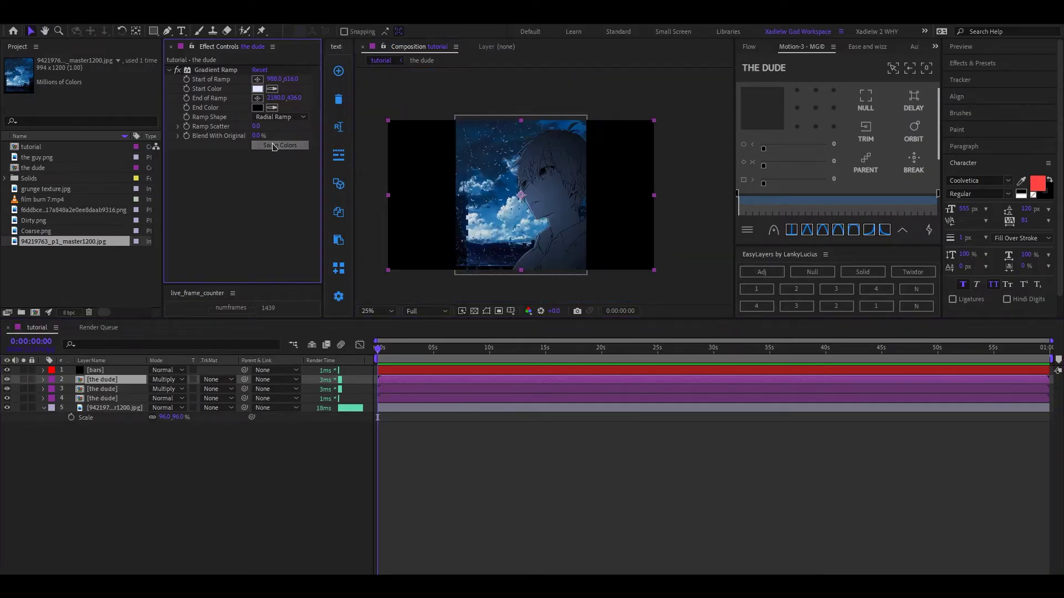
{"action": "left_click", "coordinate": [164, 380]}
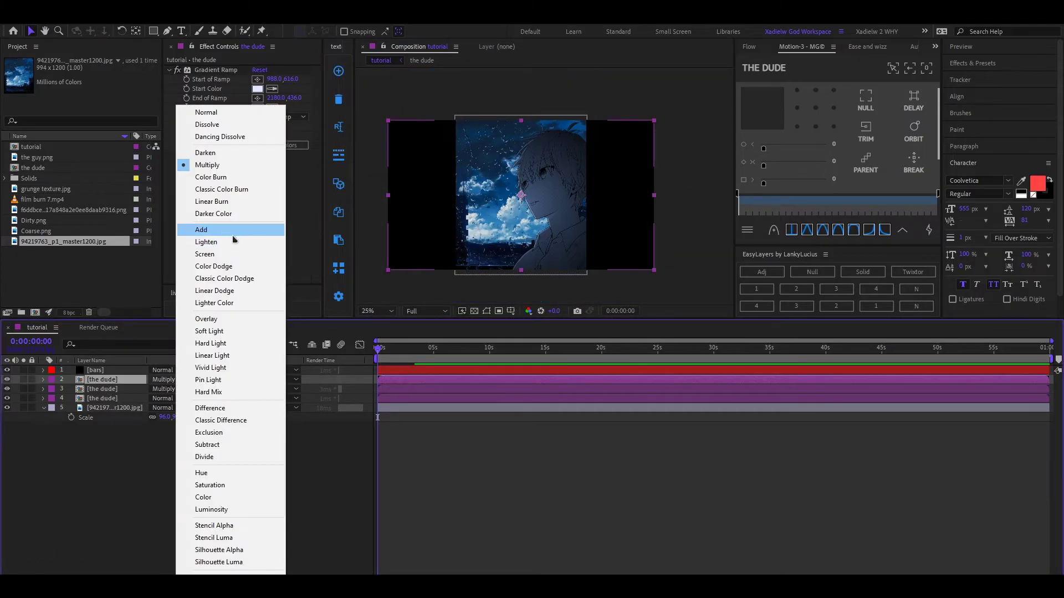
{"action": "left_click", "coordinate": [224, 230]}
Confirm the light-blue start colour and move the gradient's start point further left.
{"action": "scroll", "coordinate": [543, 214], "scroll_direction": "up", "scroll_amount": 1}
{"action": "scroll", "coordinate": [498, 190], "scroll_direction": "down", "scroll_amount": 2}
{"action": "left_click", "coordinate": [259, 90]}
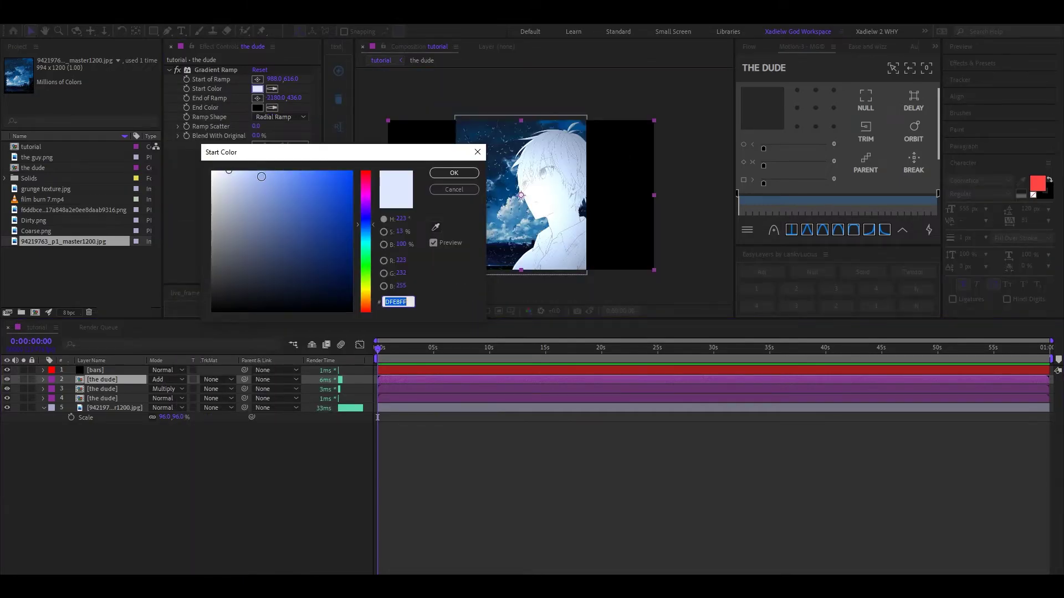
{"action": "left_click", "coordinate": [451, 175]}
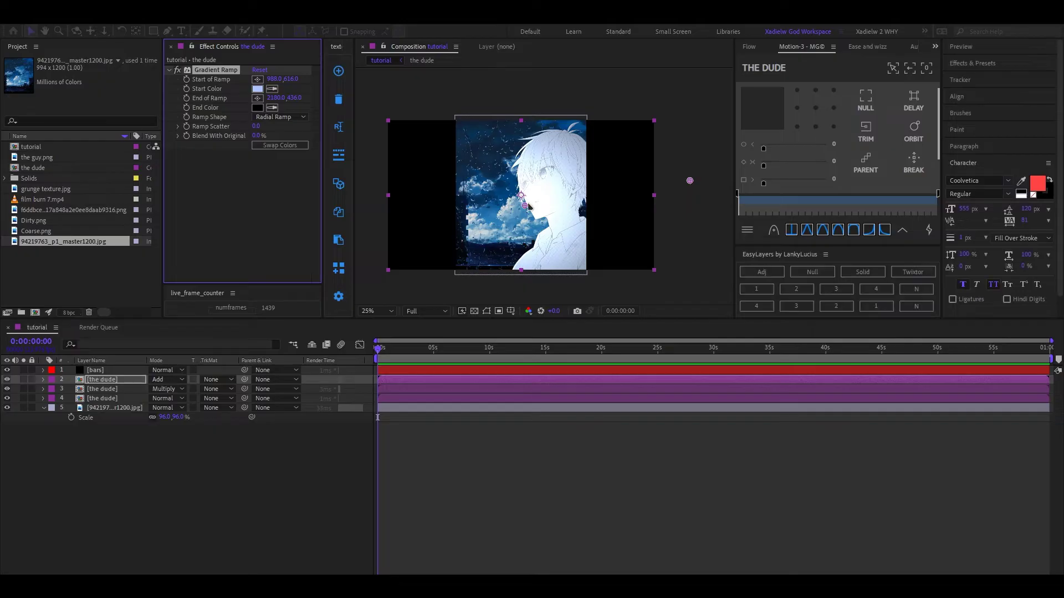
{"action": "left_click_drag", "start_coordinate": [521, 195], "coordinate": [363, 212]}
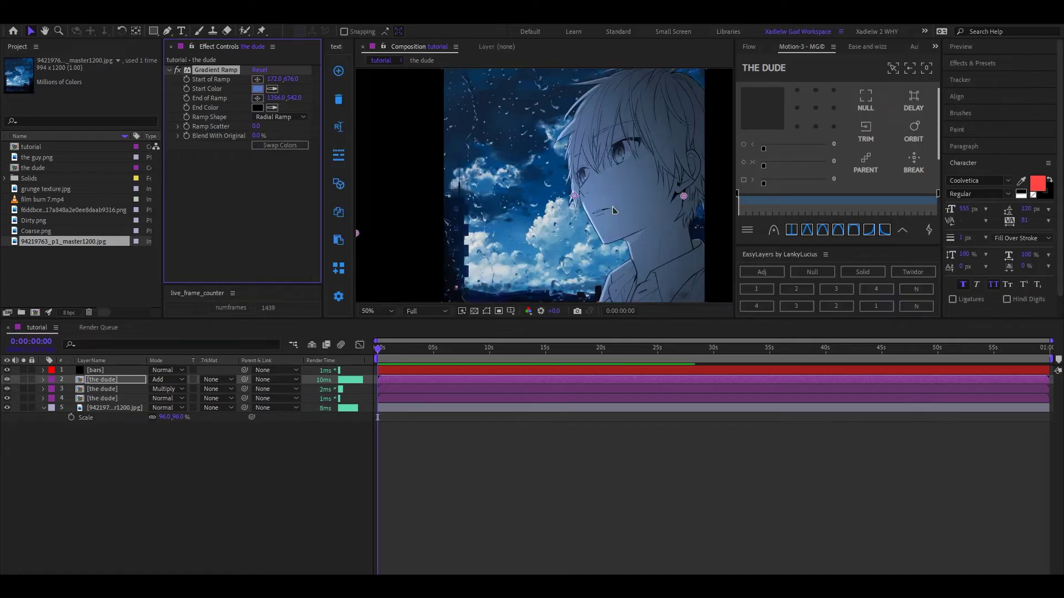
{"action": "key", "text": "comma"}
{"action": "left_click", "coordinate": [118, 389]}
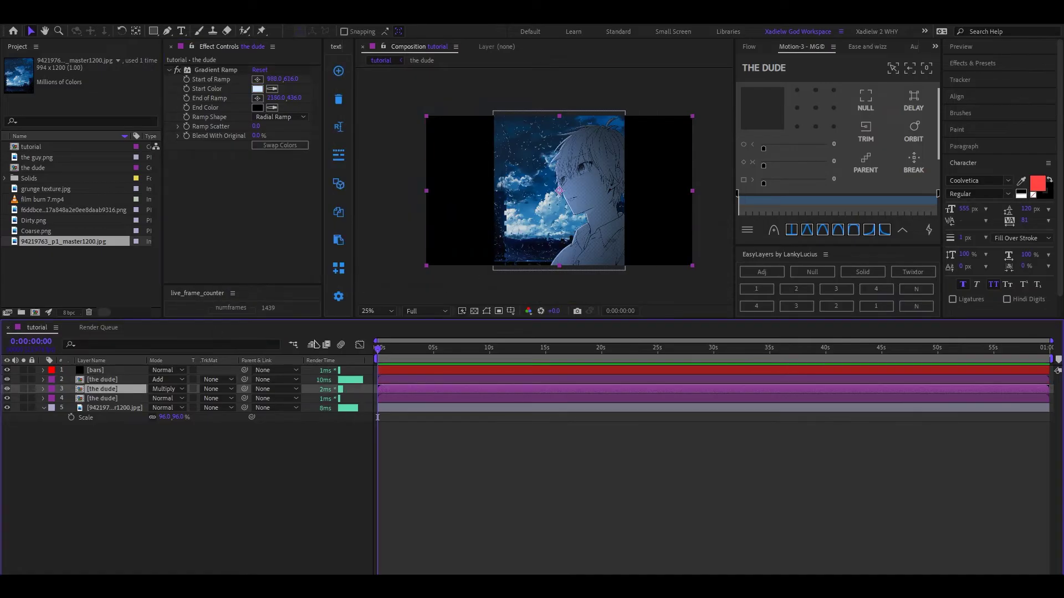
{"action": "key", "text": "period"}
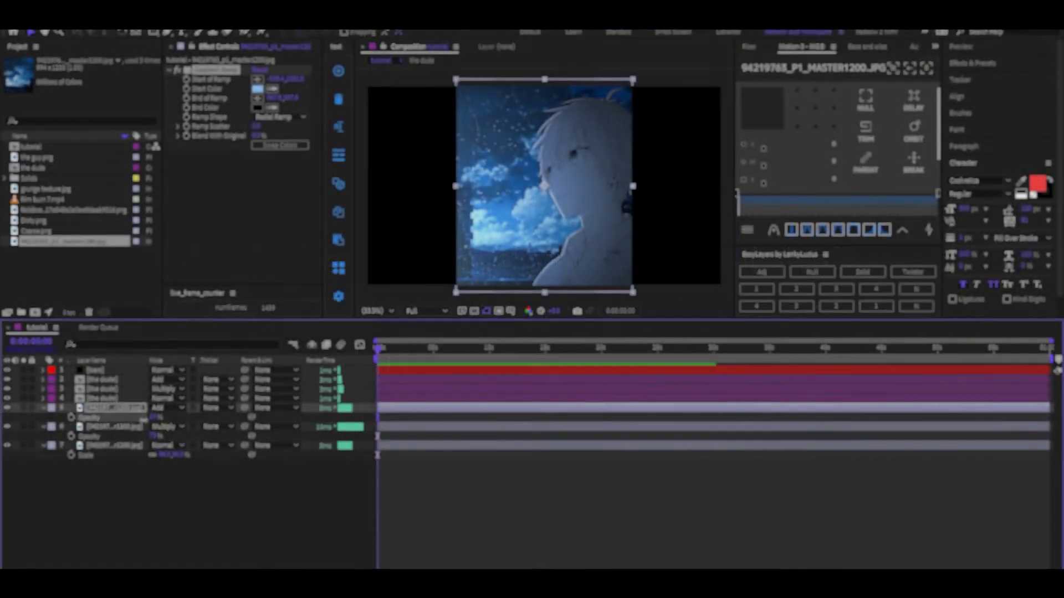
Fit the composition in the viewer, pan over the face, and select the bottom background layer.
{"action": "left_click", "coordinate": [154, 490]}
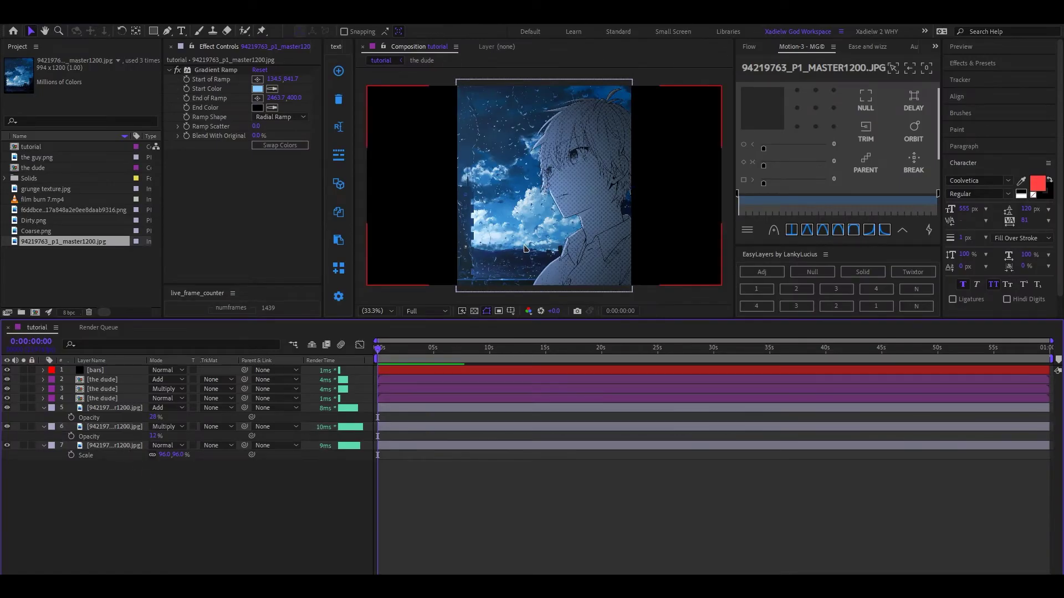
{"action": "scroll", "coordinate": [533, 230], "scroll_direction": "up", "scroll_amount": 1}
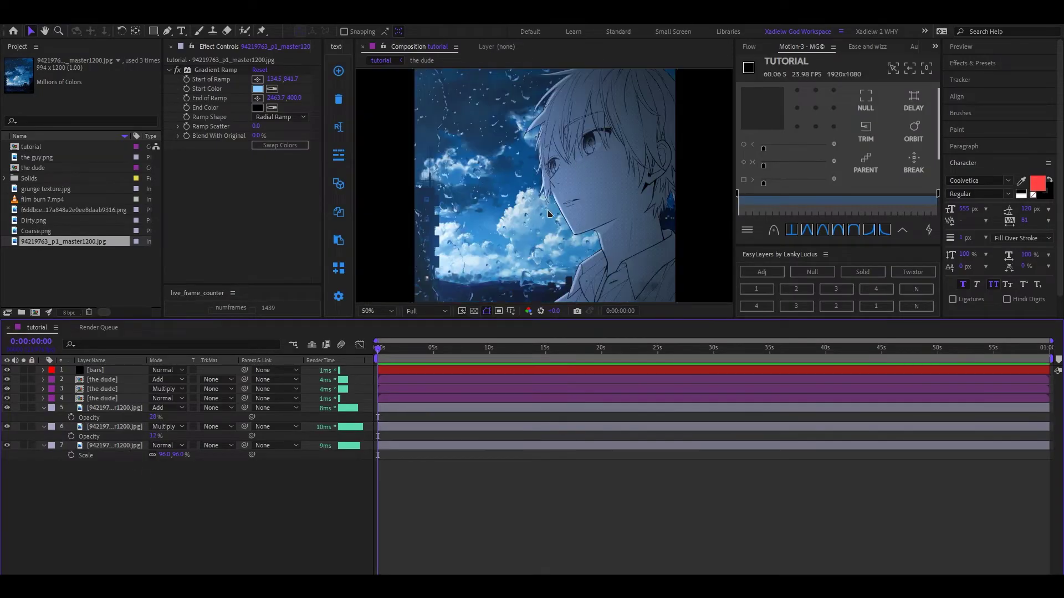
{"action": "scroll", "coordinate": [549, 213], "scroll_direction": "down", "scroll_amount": 2}
{"action": "left_click", "coordinate": [377, 311]}
{"action": "left_click", "coordinate": [383, 332]}
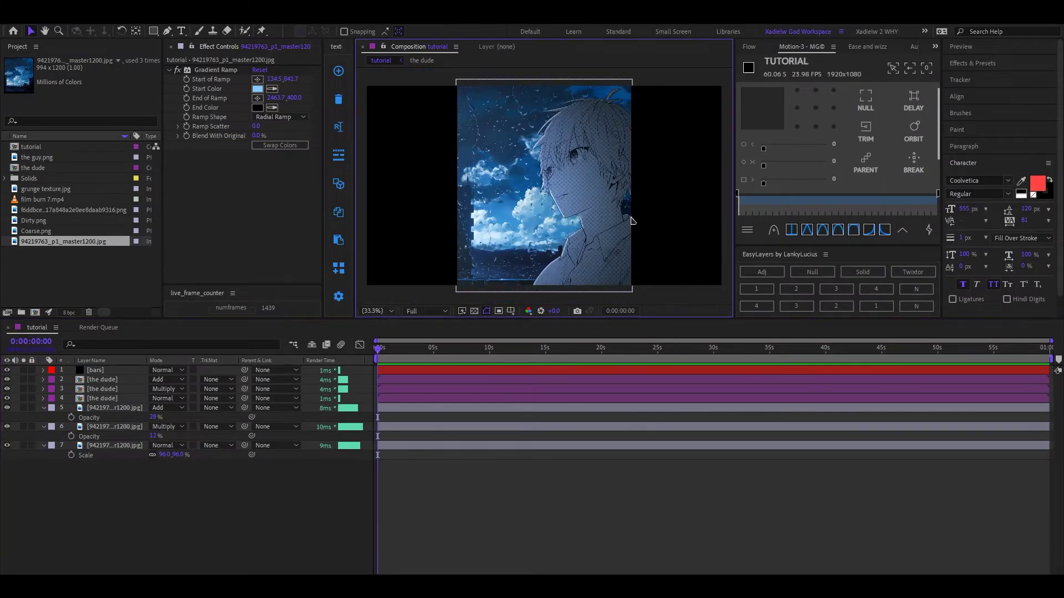
{"action": "scroll", "coordinate": [565, 179], "scroll_direction": "up", "scroll_amount": 3}
{"action": "left_click_drag", "start_coordinate": [564, 277], "coordinate": [585, 287]}
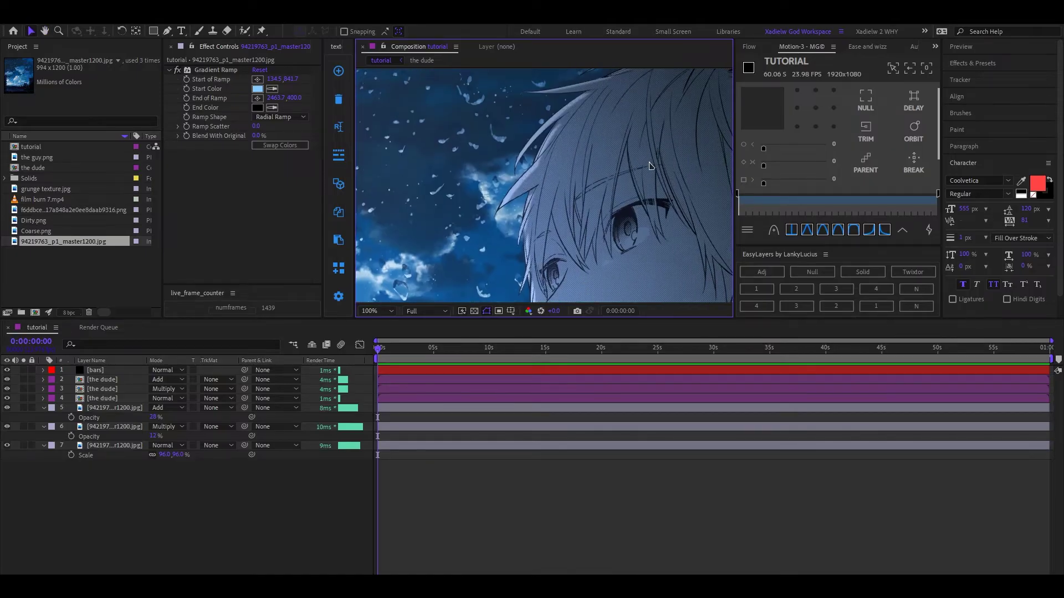
{"action": "left_click", "coordinate": [107, 447]}
Duplicate the sky image layer 7 and set the copy to Add mode at 29% opacity.
{"action": "key", "text": "ctrl+d"}
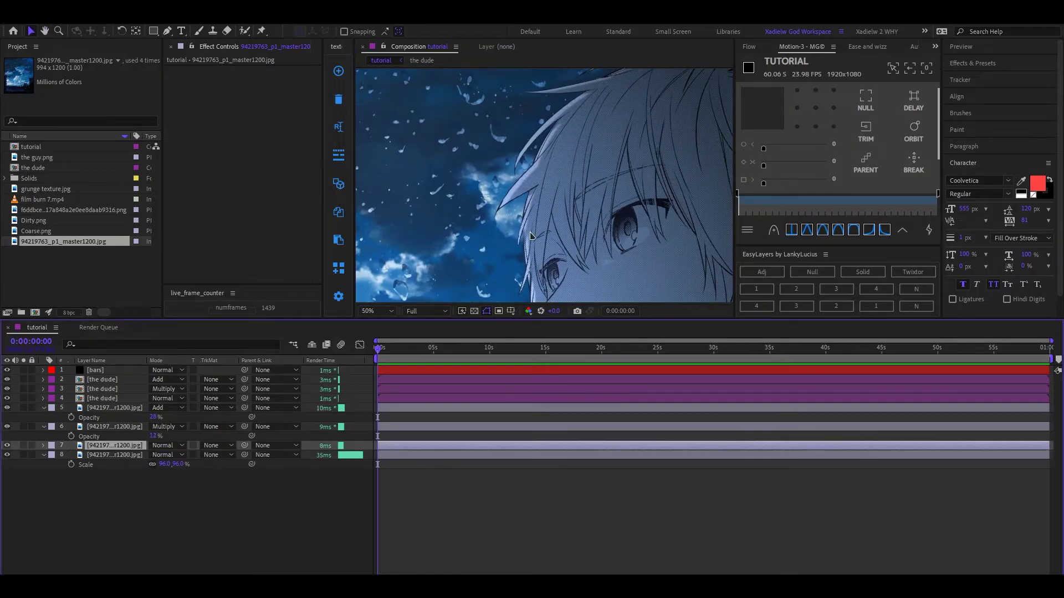
{"action": "scroll", "coordinate": [546, 256], "scroll_direction": "down", "scroll_amount": 3}
{"action": "left_click", "coordinate": [377, 311]}
{"action": "left_click", "coordinate": [382, 334]}
{"action": "left_click", "coordinate": [166, 455]}
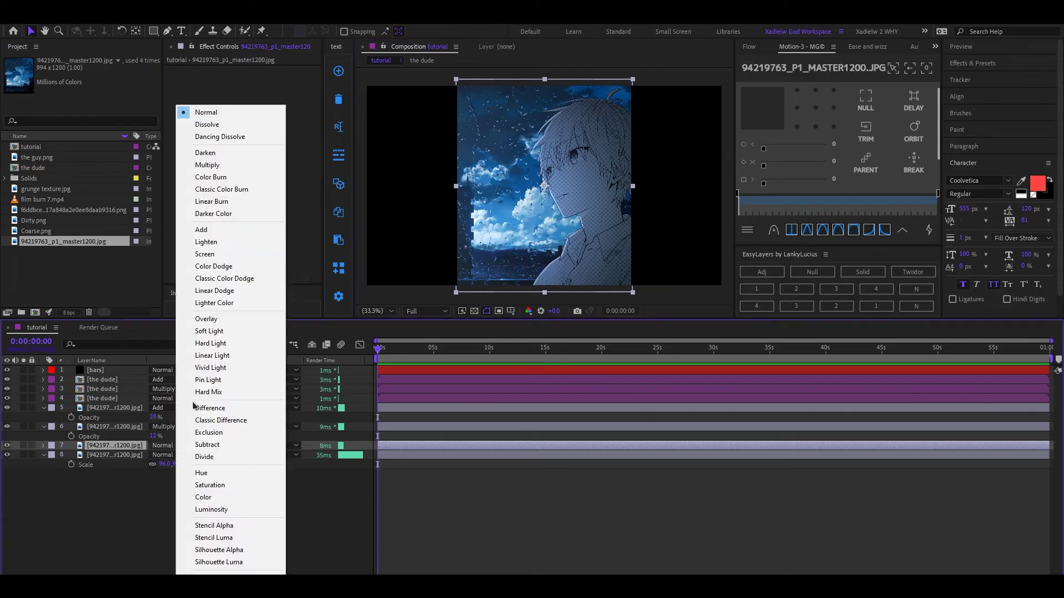
{"action": "left_click", "coordinate": [209, 231]}
{"action": "key", "text": "t"}
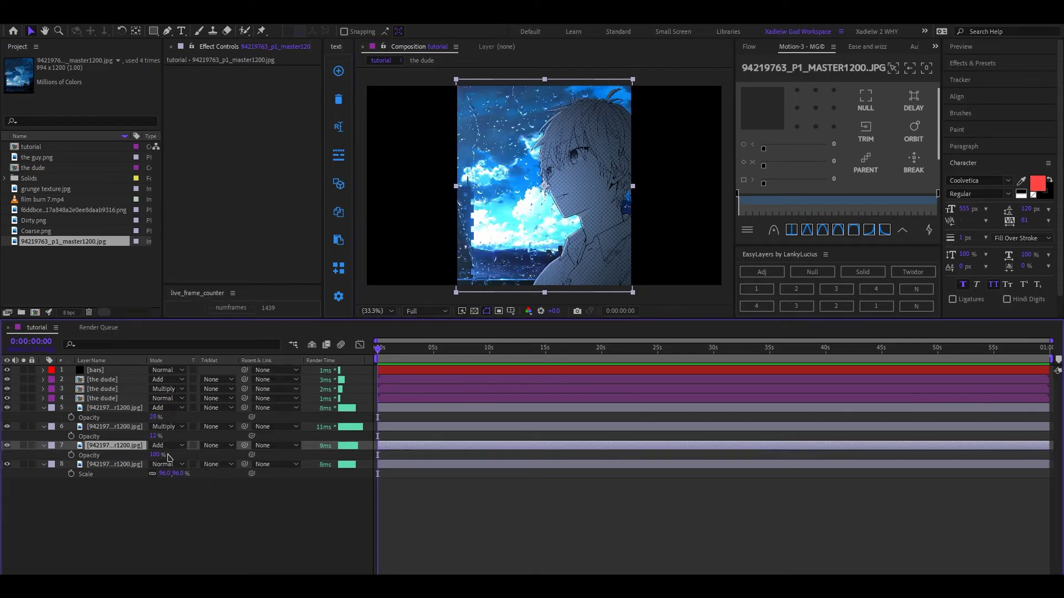
{"action": "left_click_drag", "start_coordinate": [140, 459], "coordinate": [117, 470]}
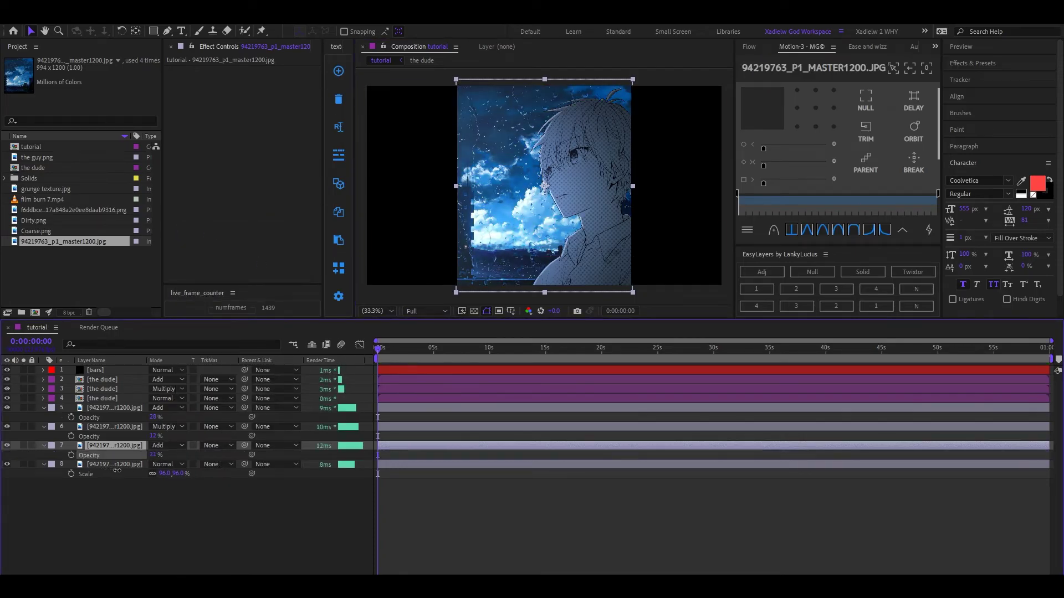
{"action": "scroll", "coordinate": [577, 188], "scroll_direction": "up", "scroll_amount": 4}
{"action": "scroll", "coordinate": [576, 242], "scroll_direction": "down", "scroll_amount": 6}
{"action": "scroll", "coordinate": [576, 242], "scroll_direction": "up", "scroll_amount": 2}
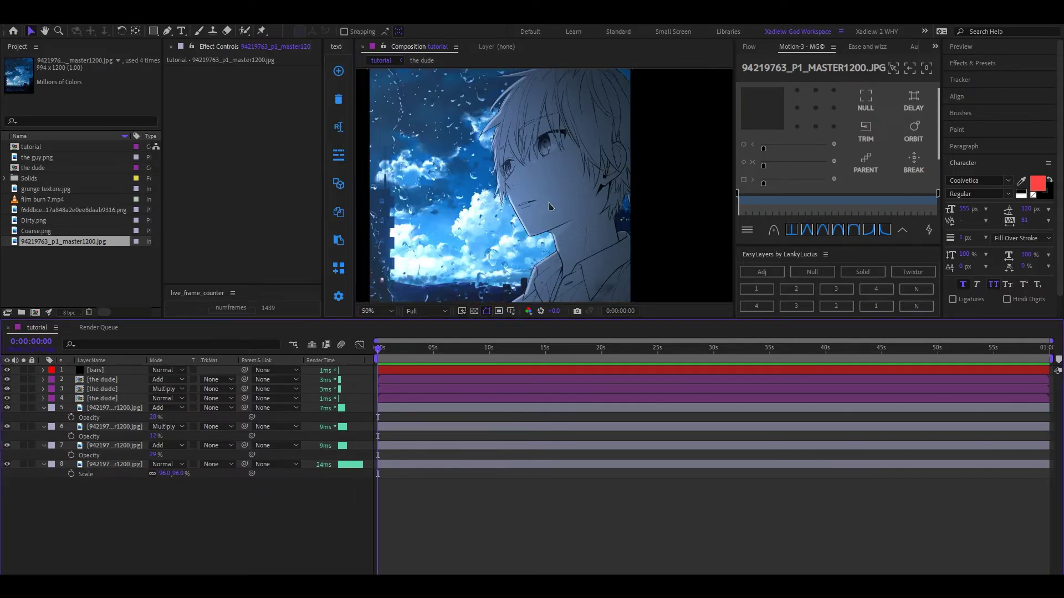
{"action": "mouse_move", "coordinate": [576, 243]}
{"action": "left_mouse_down"}
{"action": "mouse_move", "coordinate": [575, 272]}
{"action": "mouse_move", "coordinate": [578, 235]}
{"action": "left_mouse_up"}
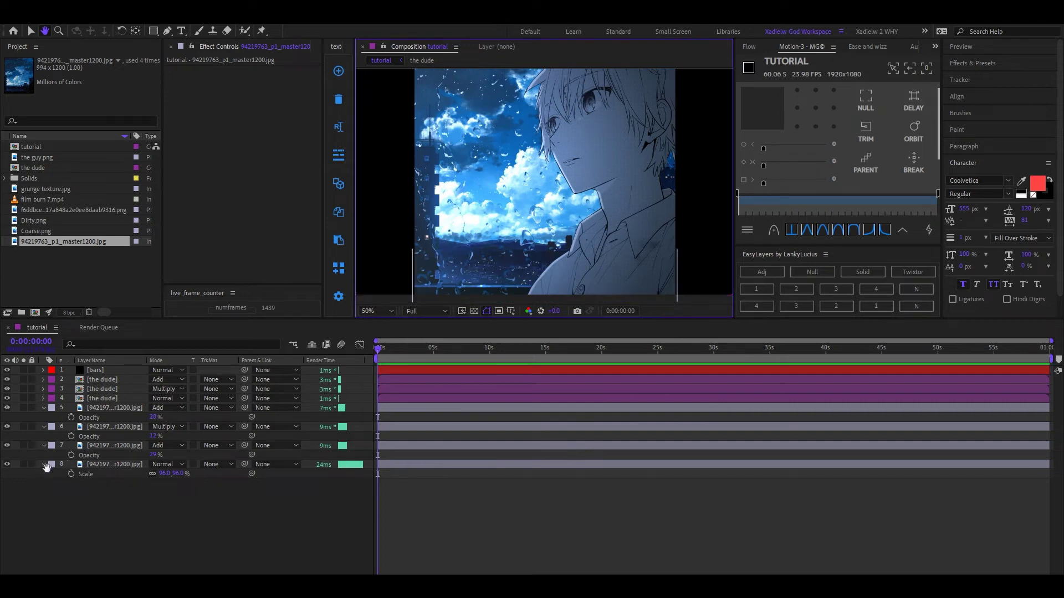
Apply the bokeh blur effect, found by searching 'camera', to the bottom sky image.
{"action": "left_click", "coordinate": [72, 525]}
{"action": "key", "text": "u"}
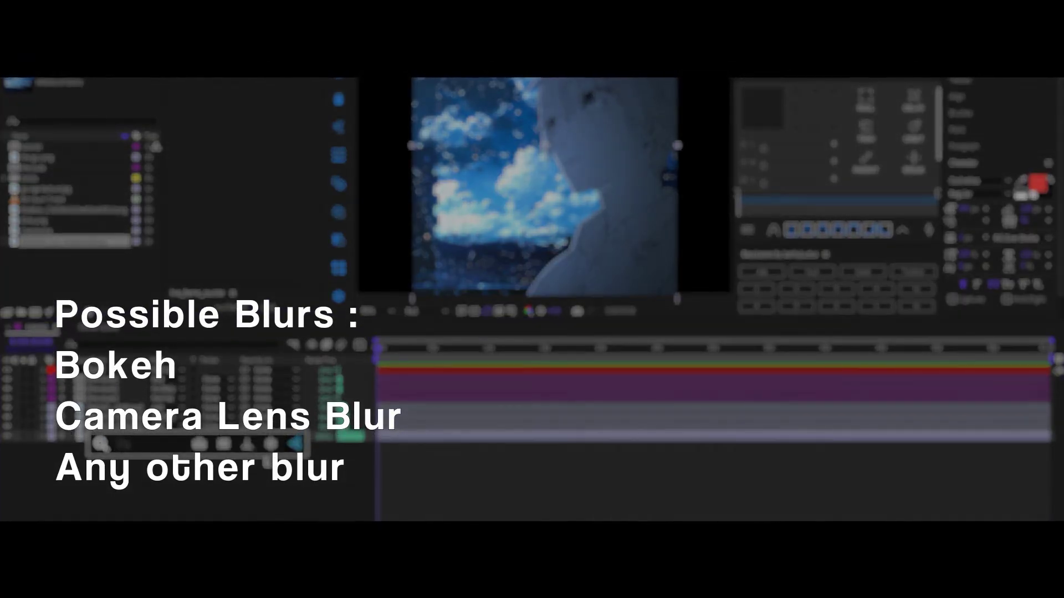
{"action": "type", "text": "camera"}
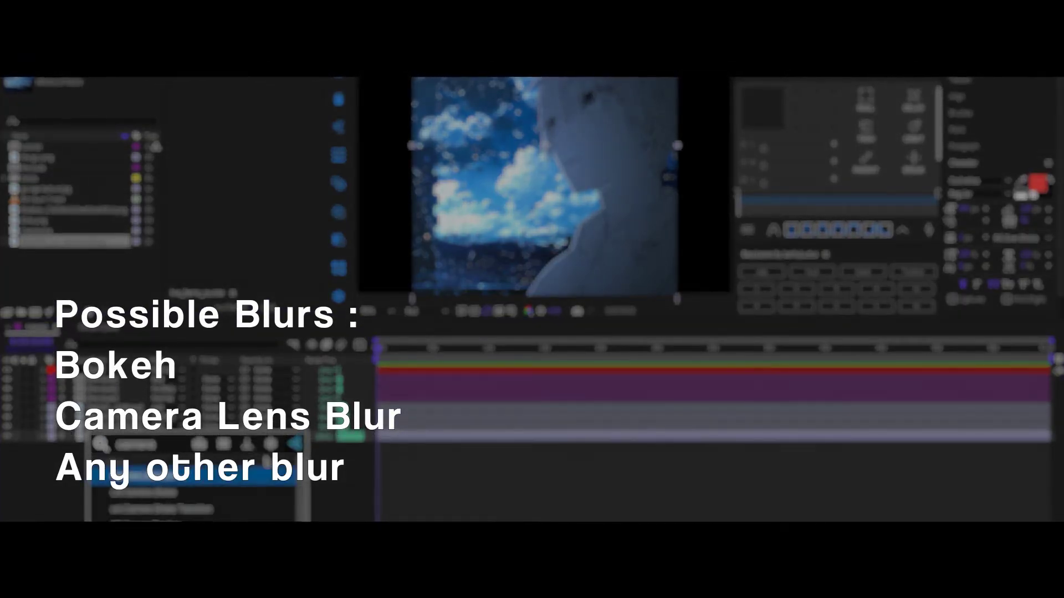
{"action": "double_click", "coordinate": [161, 492]}
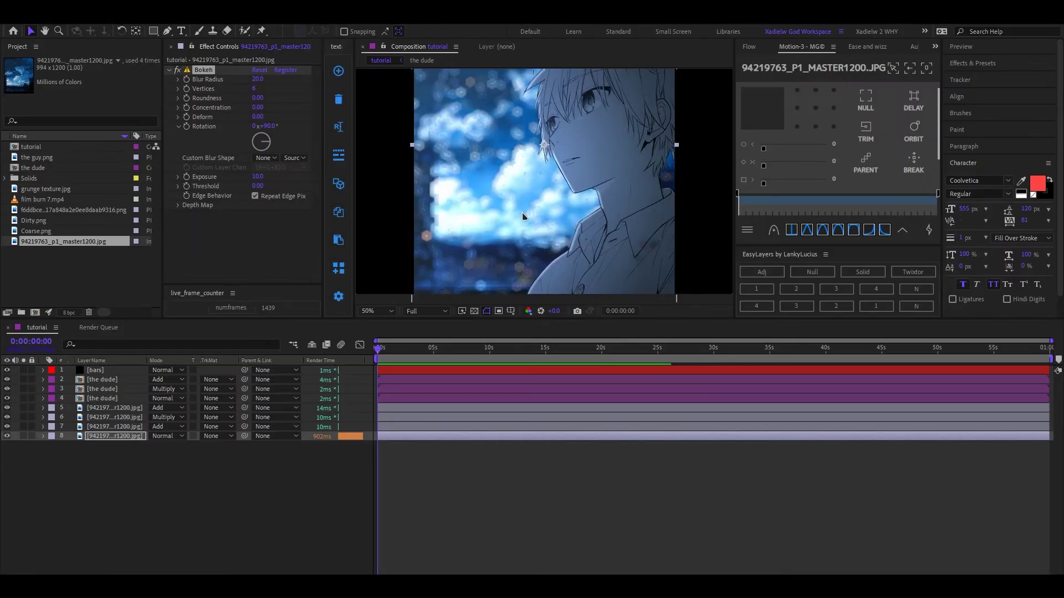
{"action": "key", "text": "h"}
{"action": "left_click_drag", "start_coordinate": [510, 177], "coordinate": [502, 262]}
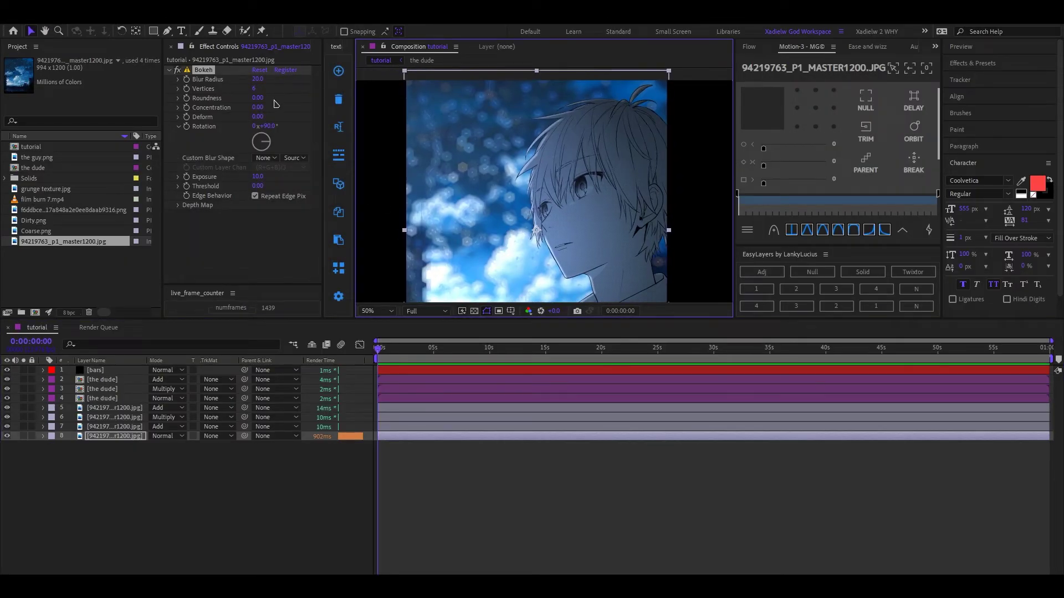
Set the Bokeh Blur Radius to 5.0, Exposure to 13.6 and Roundness to 1.00.
{"action": "left_click", "coordinate": [268, 88]}
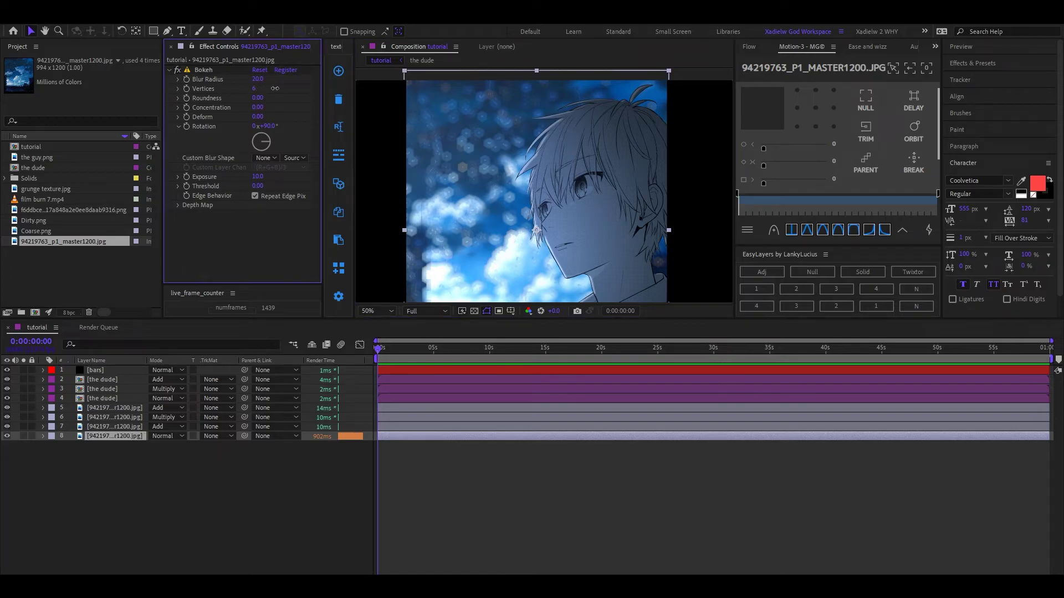
{"action": "left_click_drag", "start_coordinate": [264, 85], "coordinate": [257, 85]}
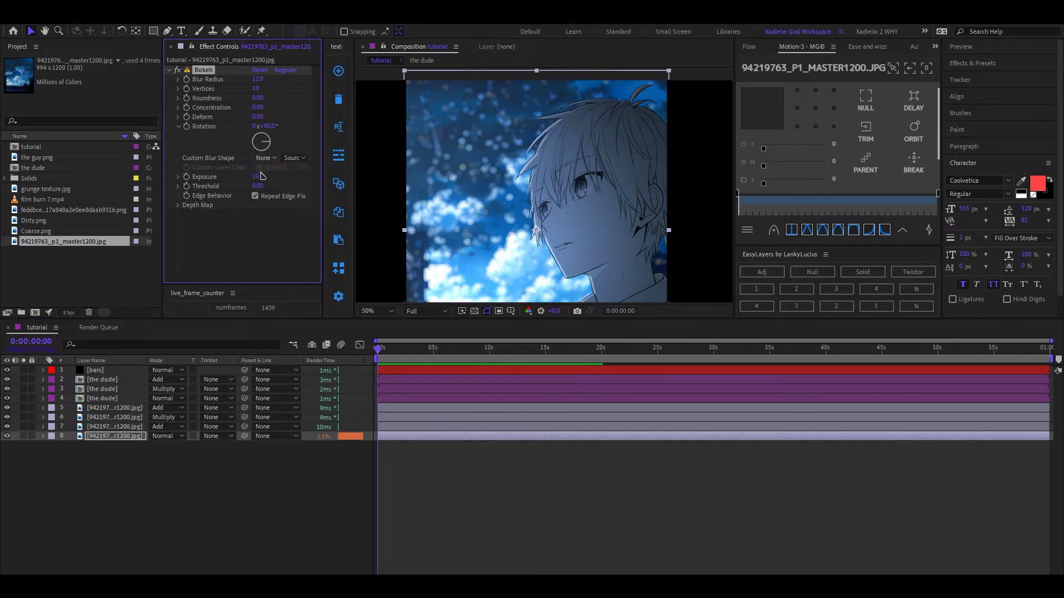
{"action": "left_click_drag", "start_coordinate": [281, 179], "coordinate": [281, 180]}
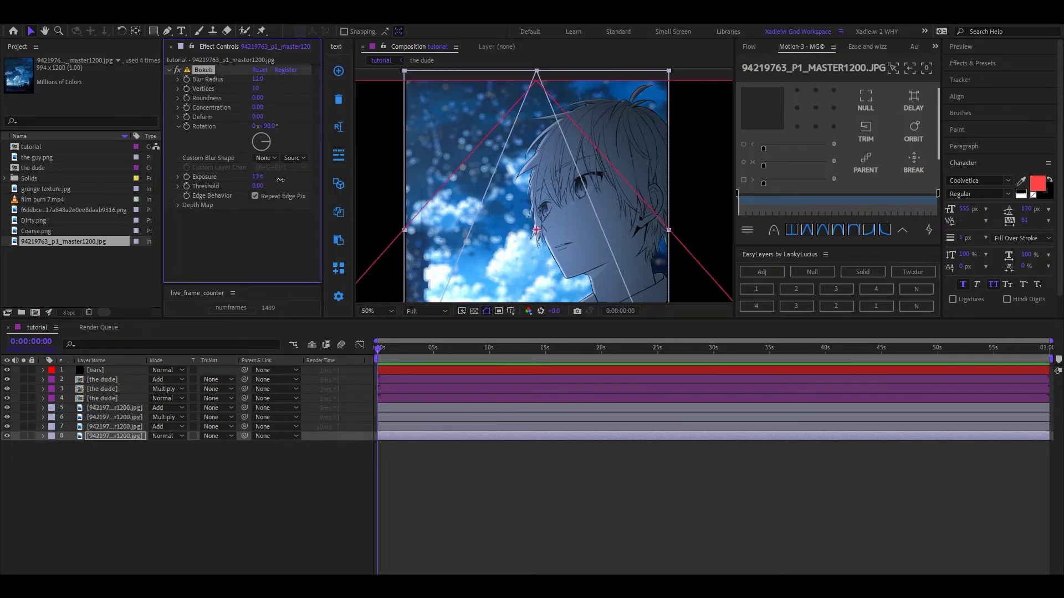
{"action": "left_click_drag", "start_coordinate": [264, 103], "coordinate": [258, 94]}
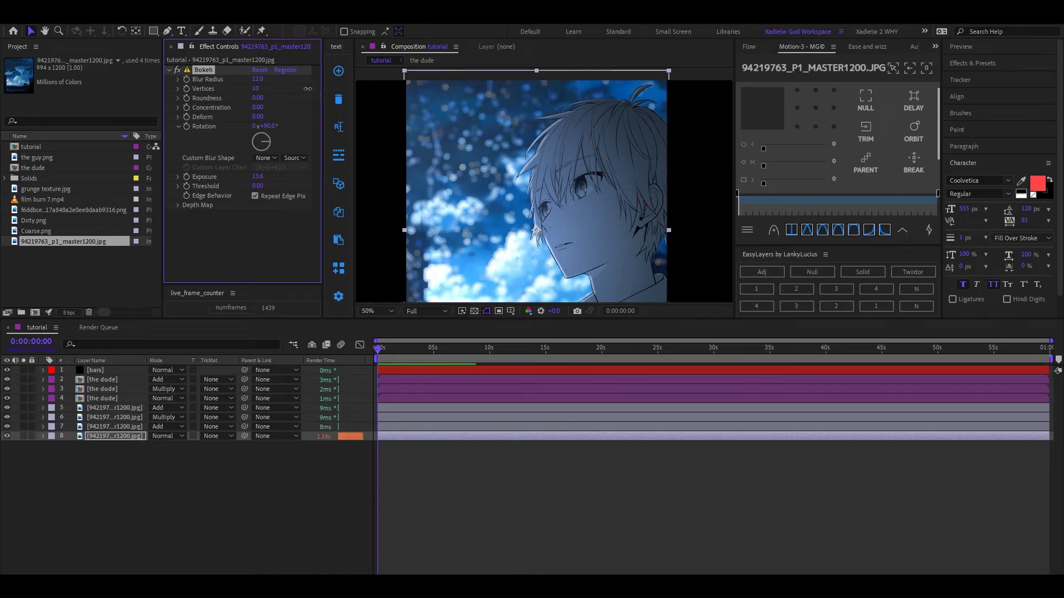
{"action": "left_click_drag", "start_coordinate": [331, 101], "coordinate": [333, 101]}
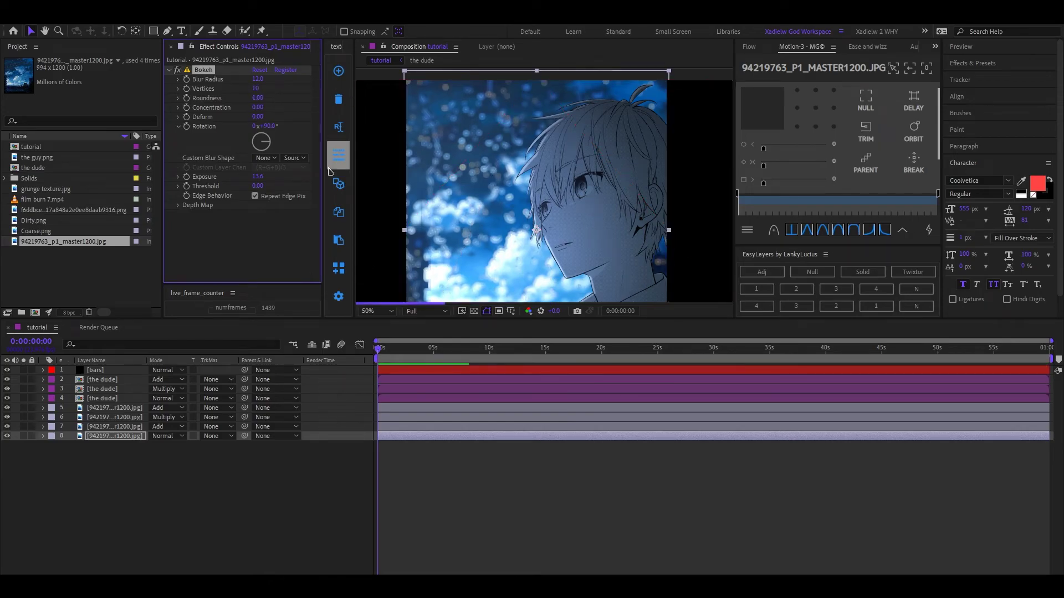
{"action": "scroll", "coordinate": [442, 218], "scroll_direction": "down", "scroll_amount": 4}
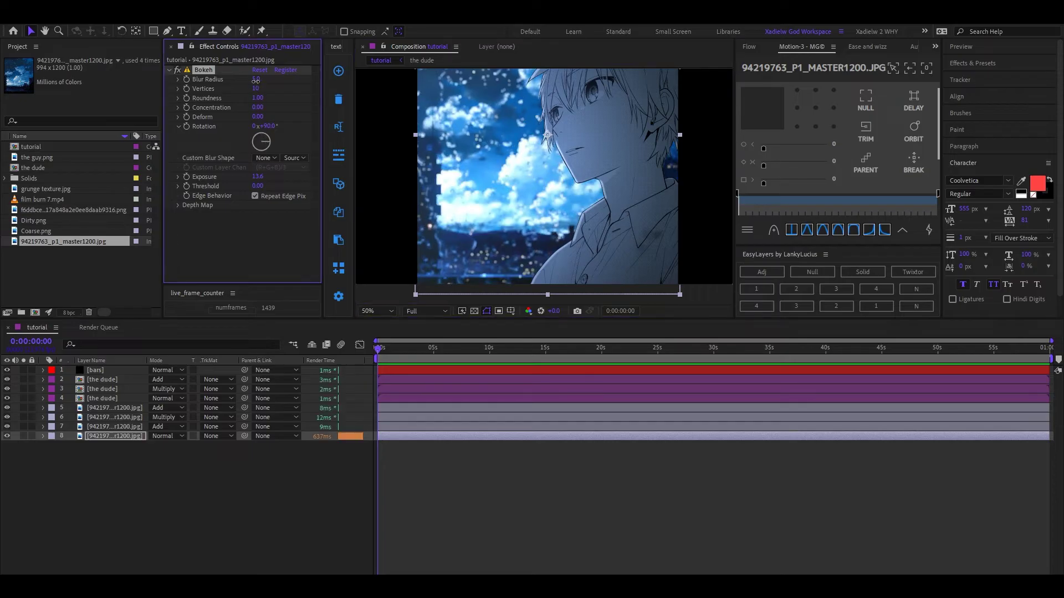
{"action": "key", "text": "h"}
{"action": "left_click_drag", "start_coordinate": [522, 172], "coordinate": [522, 234]}
{"action": "left_click", "coordinate": [391, 311]}
{"action": "left_click", "coordinate": [377, 437]}
{"action": "key", "text": "h"}
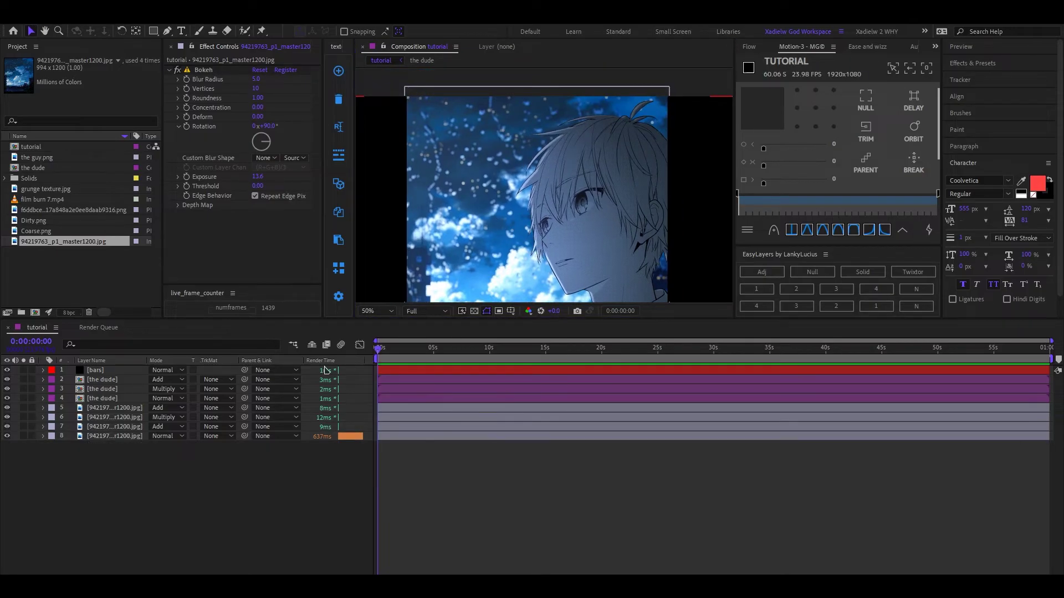
Create a new solid named 'light' above the dude layer.
{"action": "left_click", "coordinate": [85, 380]}
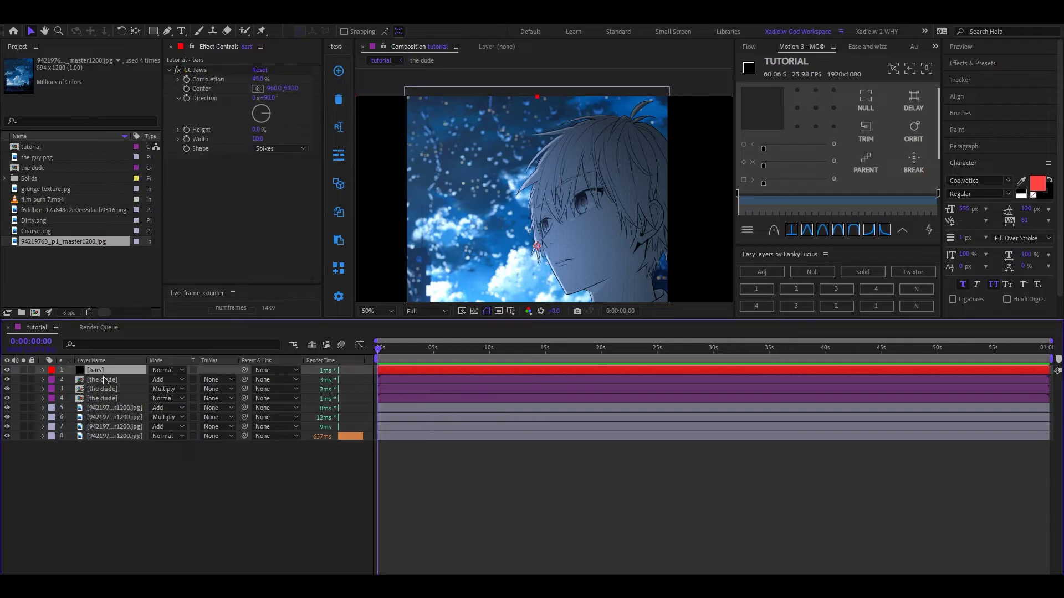
{"action": "right_click", "coordinate": [71, 383]}
{"action": "mouse_move", "coordinate": [94, 389]}
{"action": "left_click", "coordinate": [224, 416]}
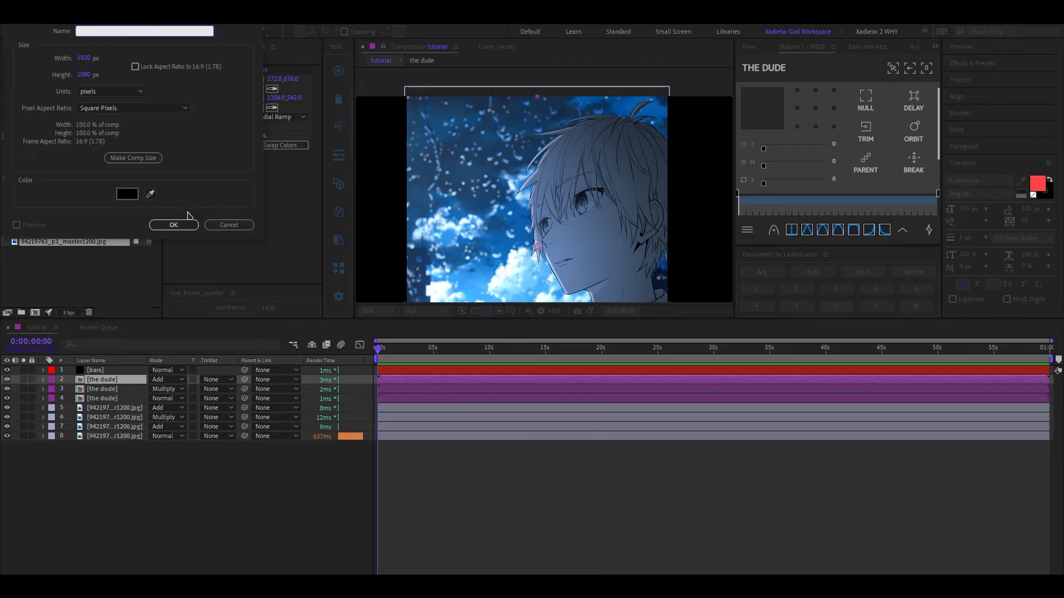
{"action": "left_click", "coordinate": [174, 225]}
Apply Gradient Ramp to the light solid with a pale cyan end colour.
{"action": "key", "text": "ctrl+space"}
{"action": "type", "text": "grad"}
{"action": "key", "text": "Return"}
{"action": "left_click", "coordinate": [257, 107]}
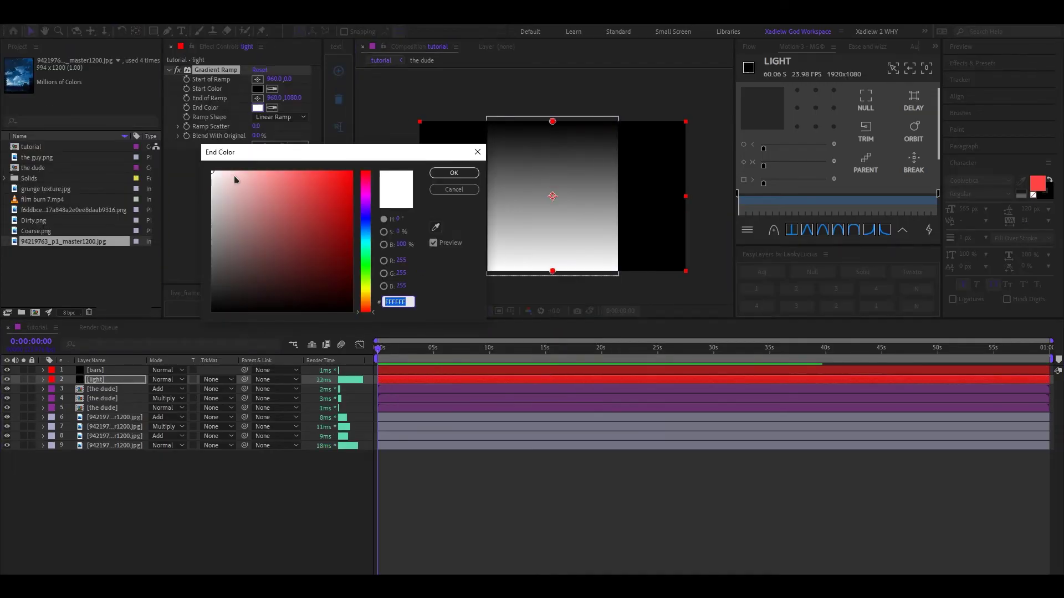
{"action": "left_click", "coordinate": [229, 171]}
{"action": "left_click_drag", "start_coordinate": [365, 248], "coordinate": [366, 235]}
{"action": "left_click", "coordinate": [453, 173]}
{"action": "left_click", "coordinate": [280, 145]}
Make the ramp radial with swapped colours, blend it in Add, and place its points.
{"action": "left_click", "coordinate": [281, 117]}
{"action": "left_click", "coordinate": [274, 127]}
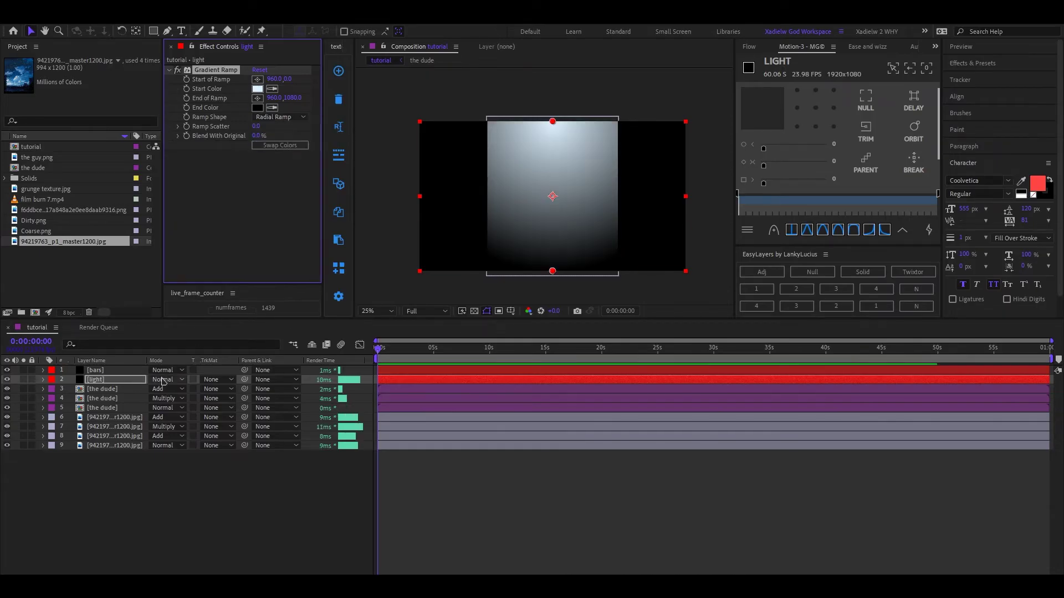
{"action": "left_click_drag", "start_coordinate": [553, 122], "coordinate": [492, 225]}
{"action": "left_click_drag", "start_coordinate": [552, 271], "coordinate": [575, 197]}
{"action": "left_click", "coordinate": [162, 380]}
{"action": "left_click_drag", "start_coordinate": [491, 225], "coordinate": [449, 242]}
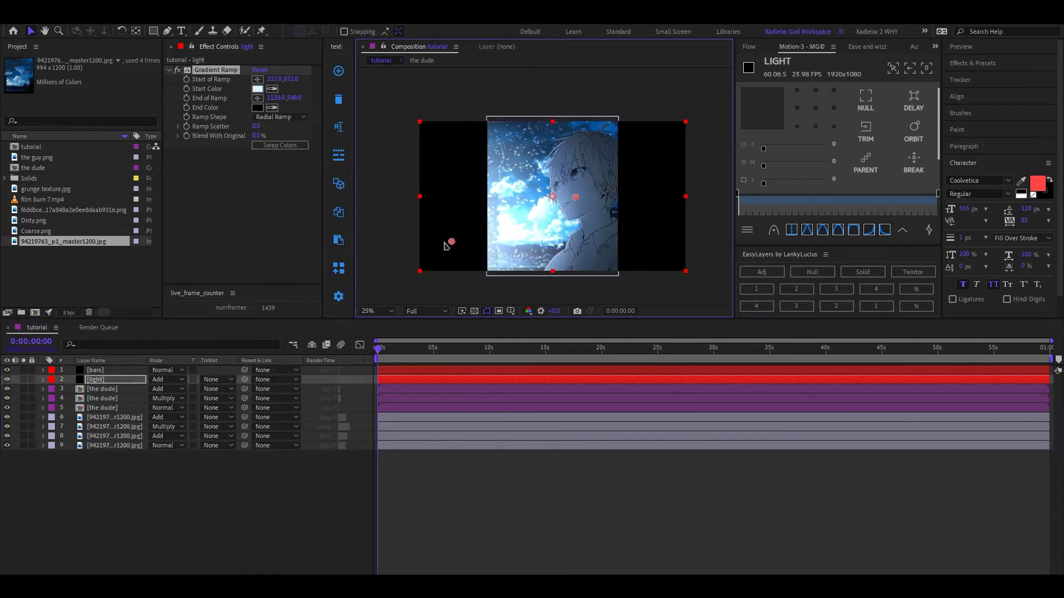
{"action": "left_click_drag", "start_coordinate": [575, 198], "coordinate": [617, 187]}
{"action": "left_click_drag", "start_coordinate": [452, 242], "coordinate": [368, 261]}
Set the light layer to 11% opacity and duplicate it as a Multiply copy.
{"action": "key", "text": "t"}
{"action": "mouse_move", "coordinate": [155, 389]}
{"action": "left_mouse_down"}
{"action": "mouse_move", "coordinate": [172, 388]}
{"action": "mouse_move", "coordinate": [151, 389]}
{"action": "left_mouse_up"}
{"action": "key", "text": "period"}
{"action": "key", "text": "ctrl+d"}
{"action": "left_click", "coordinate": [166, 380]}
{"action": "left_click", "coordinate": [233, 163]}
Reposition the Multiply copy's ramp points and lower its opacity to 24%.
{"action": "key", "text": "comma"}
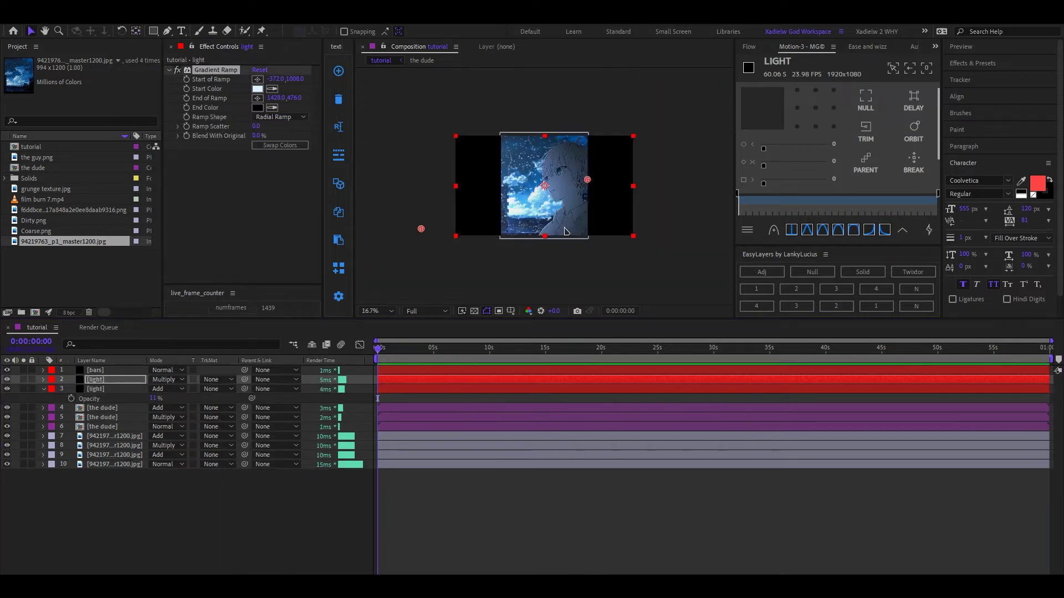
{"action": "left_click_drag", "start_coordinate": [588, 179], "coordinate": [648, 158]}
{"action": "left_click_drag", "start_coordinate": [421, 229], "coordinate": [504, 219]}
{"action": "key", "text": "t"}
{"action": "left_click_drag", "start_coordinate": [647, 158], "coordinate": [672, 163]}
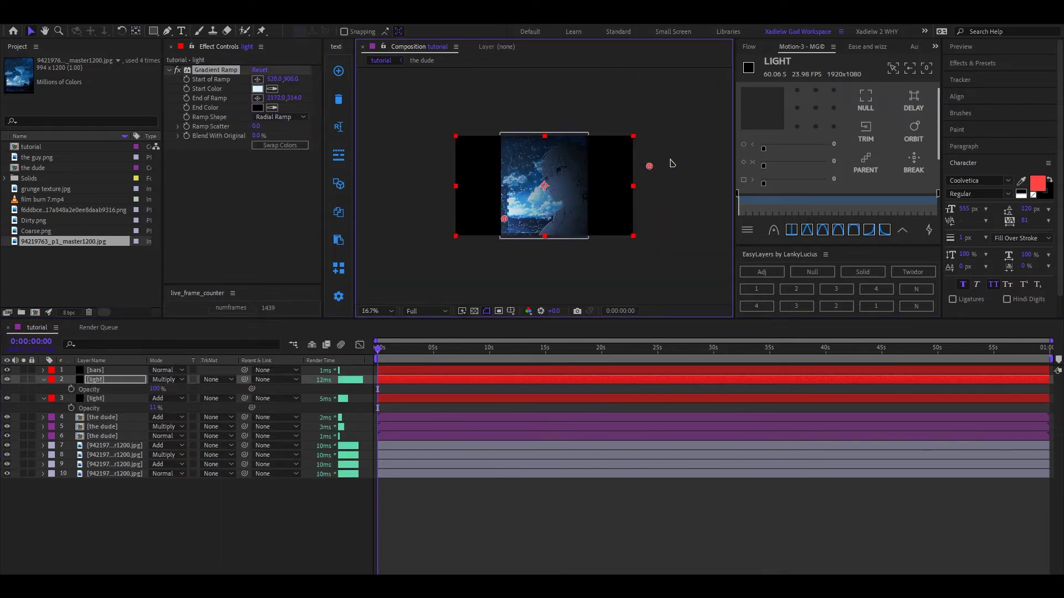
{"action": "left_click_drag", "start_coordinate": [534, 207], "coordinate": [547, 208]}
{"action": "left_click_drag", "start_coordinate": [155, 389], "coordinate": [141, 388]}
{"action": "key", "text": "period"}
{"action": "key", "text": "period"}
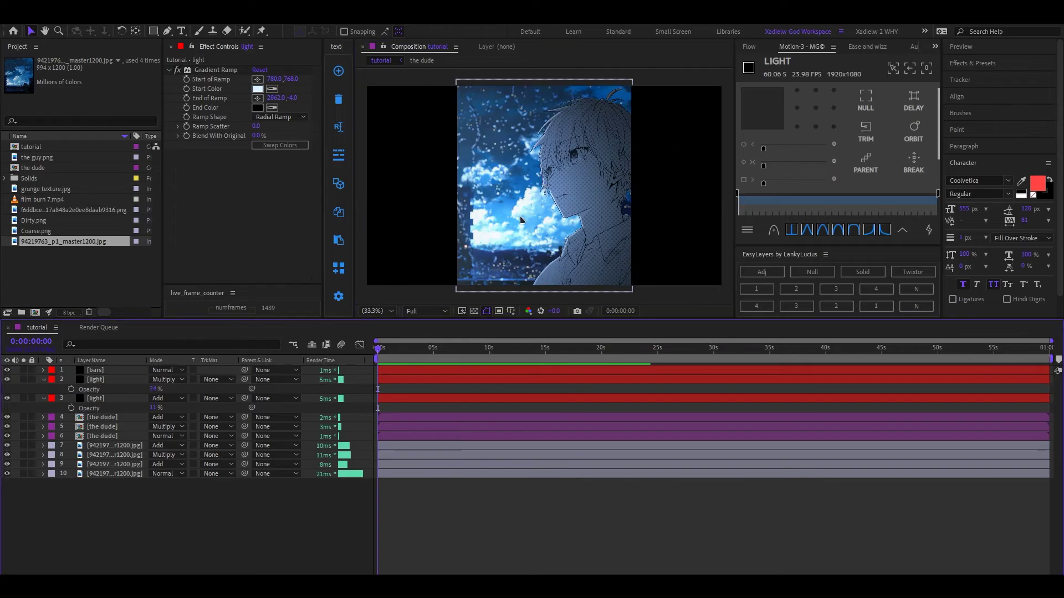
{"action": "key", "text": "slash"}
{"action": "key", "text": "comma"}
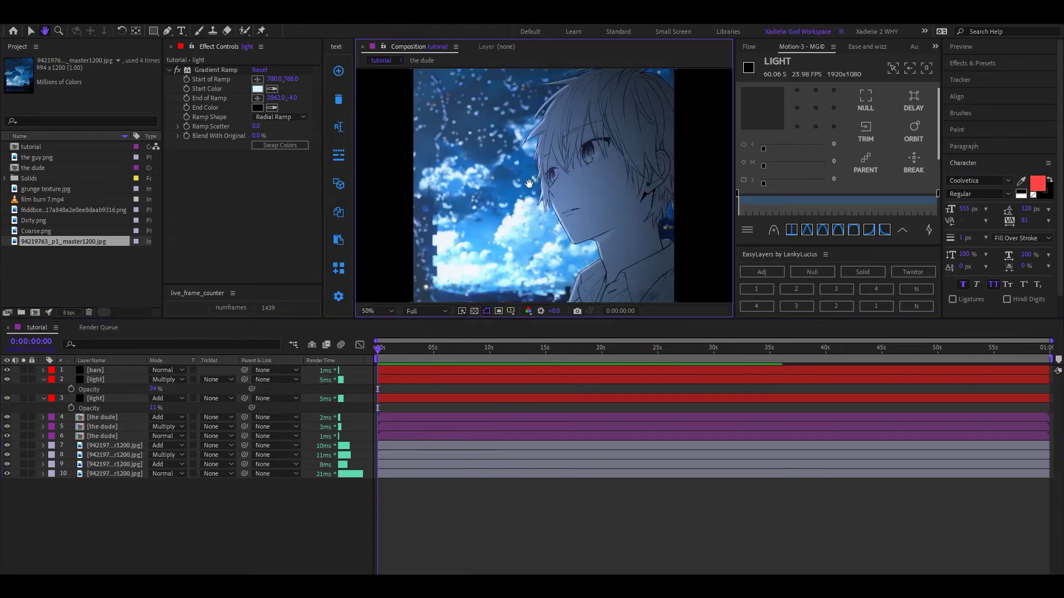
{"action": "left_click_drag", "start_coordinate": [521, 218], "coordinate": [531, 154]}
{"action": "key", "text": "comma"}
{"action": "key", "text": "v"}
{"action": "key", "text": "comma"}
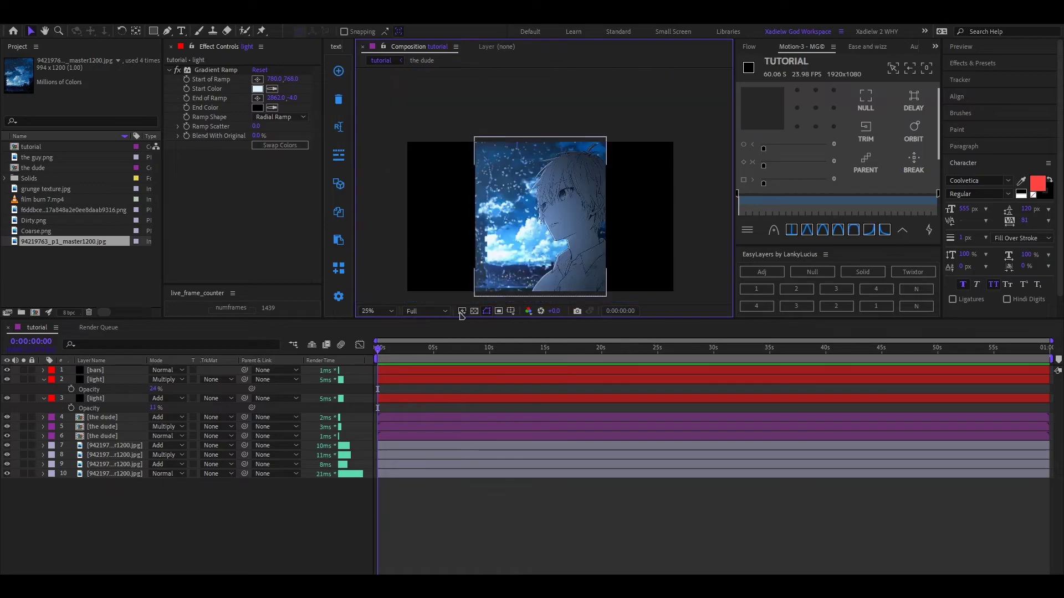
{"action": "left_click", "coordinate": [388, 312]}
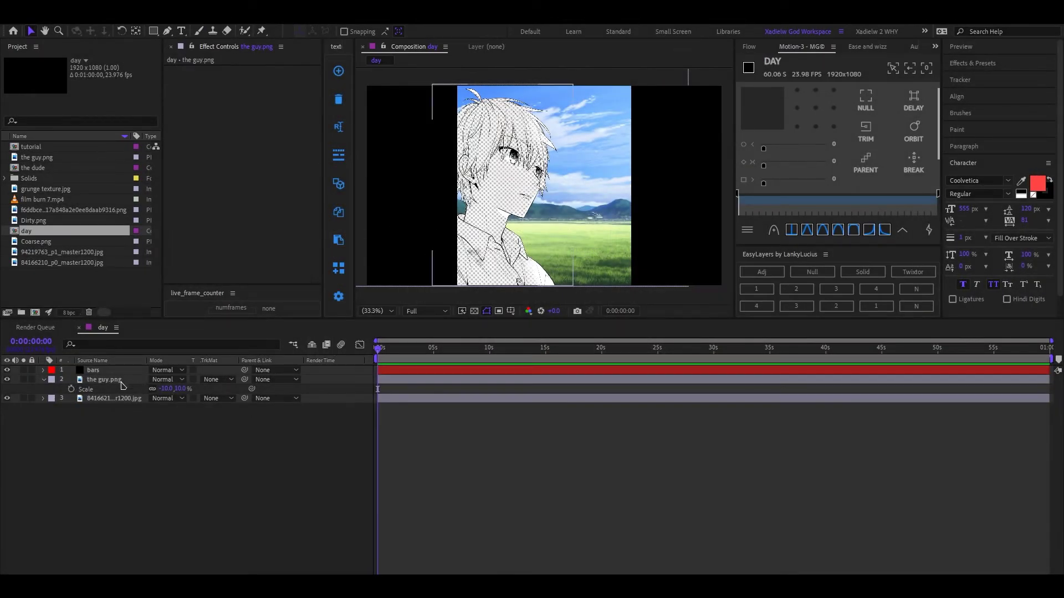
Select the guy.png layer and bring up its Pre-compose dialog with Ctrl+Shift+C.
{"action": "left_click", "coordinate": [123, 383]}
{"action": "key", "text": "ctrl+shift+c"}
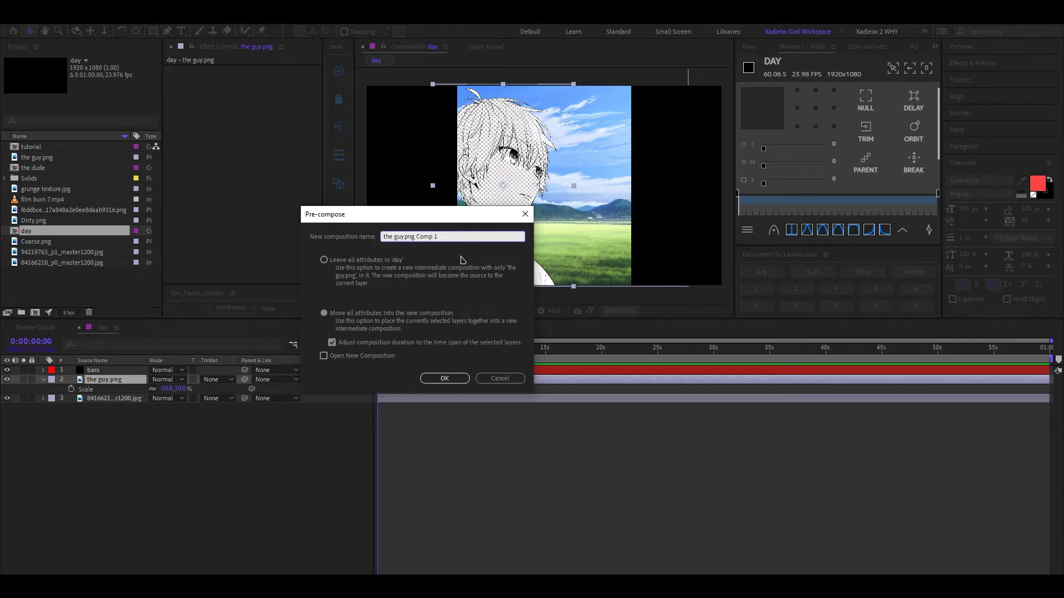
{"action": "left_click", "coordinate": [500, 379]}
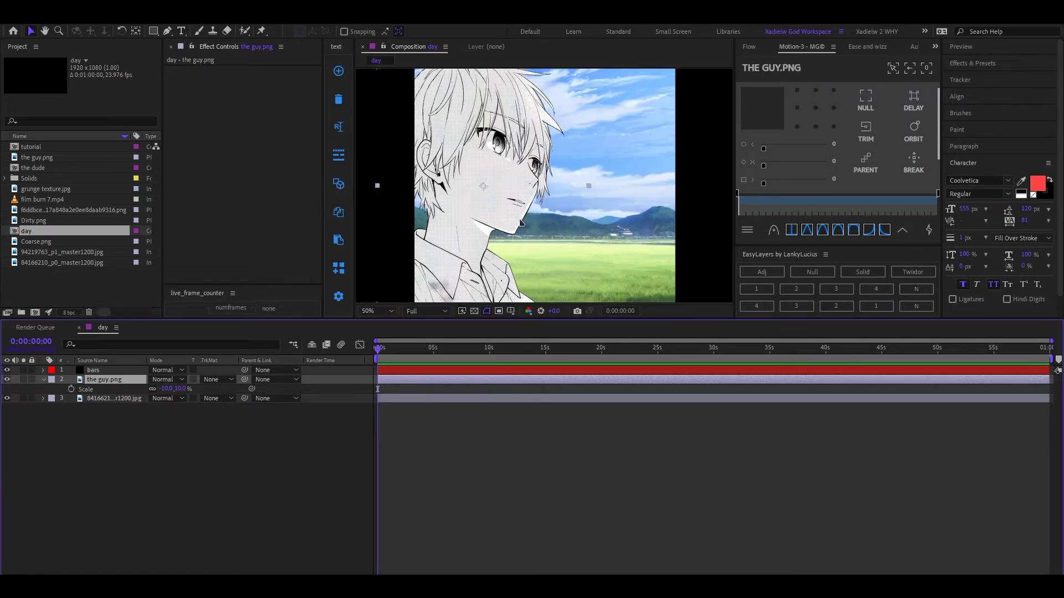
{"action": "left_click", "coordinate": [376, 311]}
{"action": "left_click", "coordinate": [379, 333]}
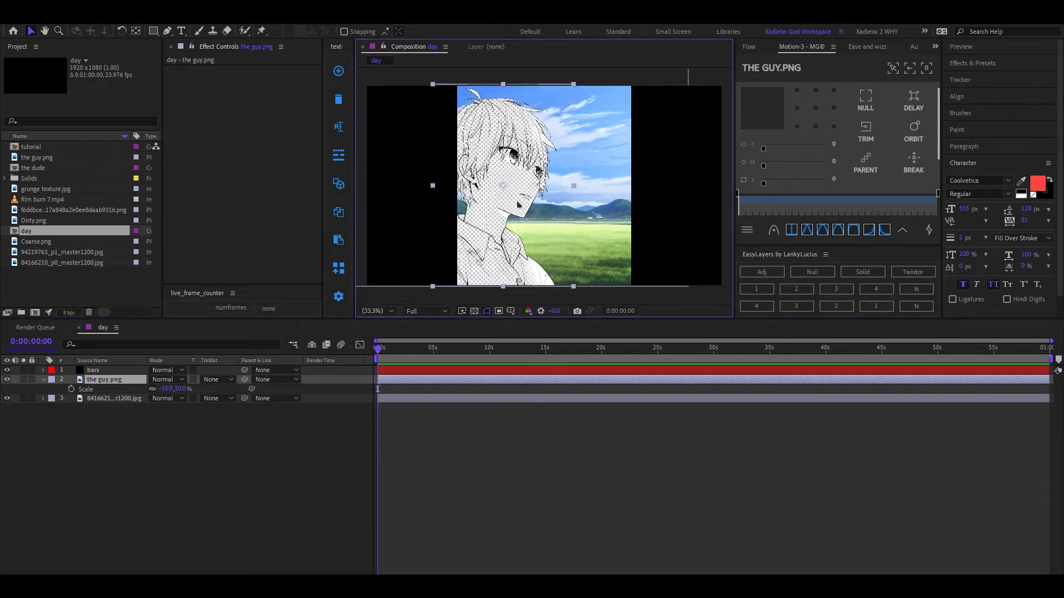
{"action": "key", "text": "ctrl+shift+c"}
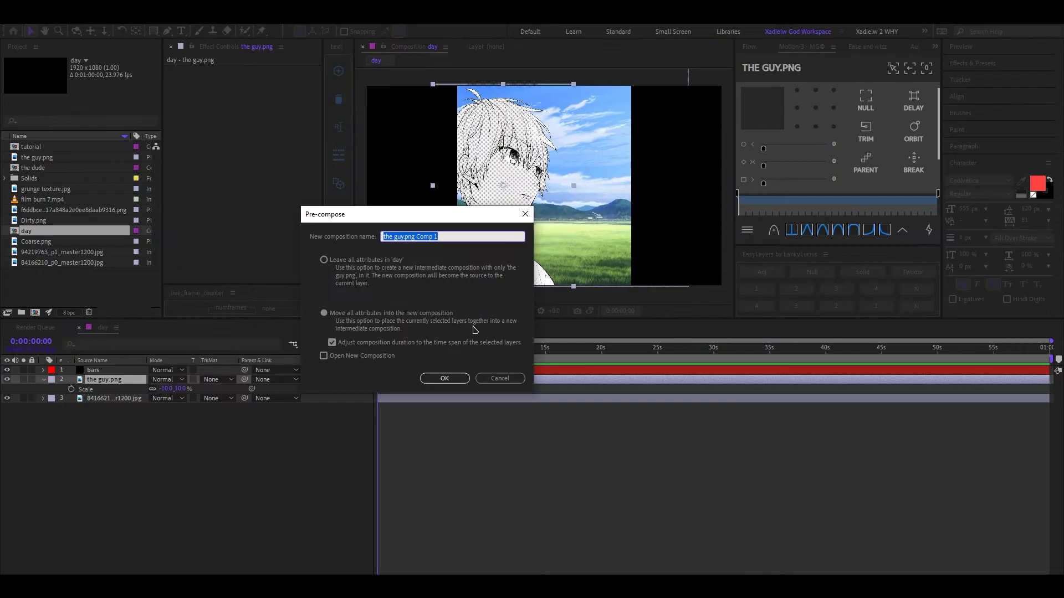
Name the new comp 'pre comp' and add Drop Shadow, Set Matte and CC Composite.
{"action": "type", "text": "pre comp"}
{"action": "key", "text": "Return"}
{"action": "key", "text": "ctrl+space"}
{"action": "type", "text": "drop"}
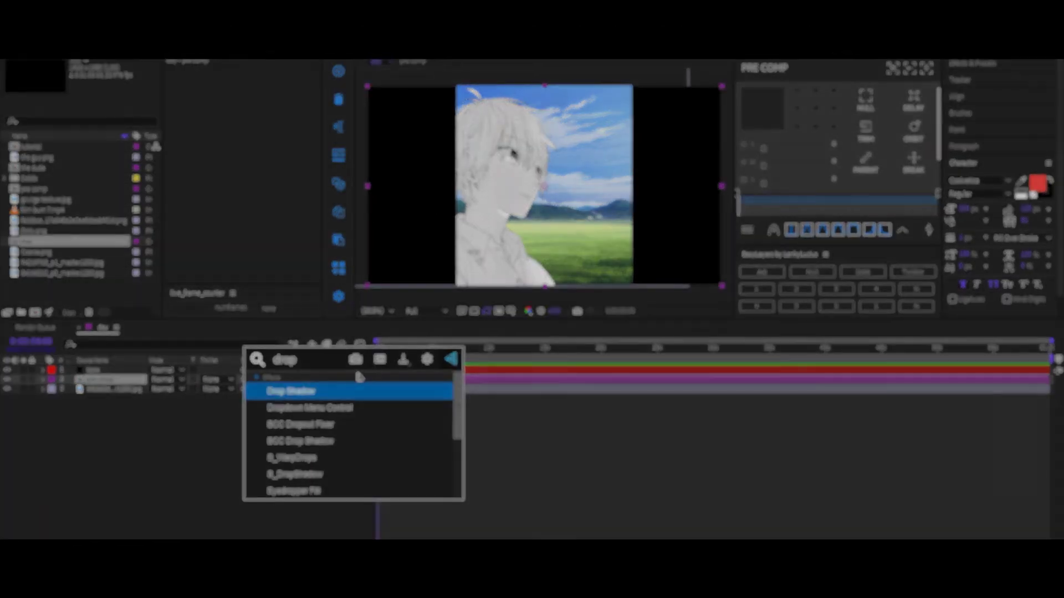
{"action": "key", "text": "Return"}
{"action": "key", "text": "ctrl+space"}
{"action": "type", "text": "set"}
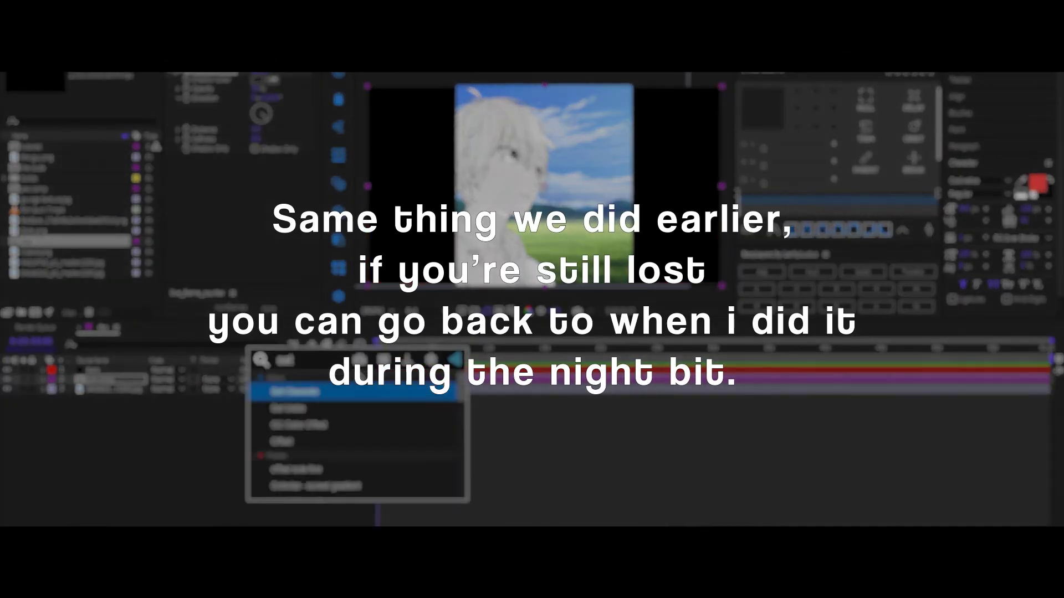
{"action": "left_click", "coordinate": [326, 409]}
{"action": "key", "text": "ctrl+space"}
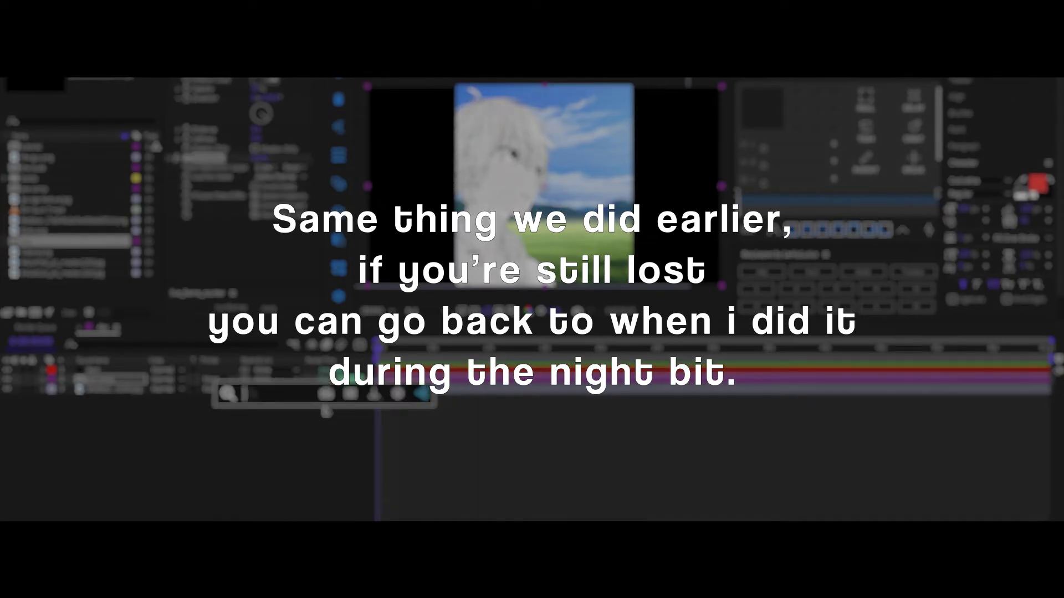
{"action": "type", "text": "cc comp"}
{"action": "key", "text": "Return"}
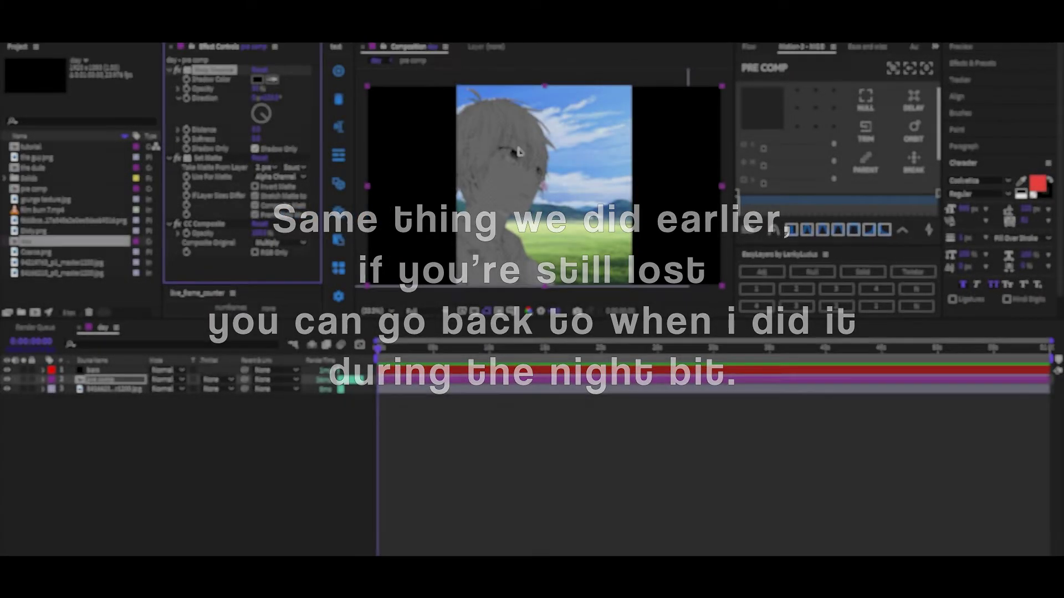
Rotate the drop shadow direction to 229°.
{"action": "scroll", "coordinate": [518, 151], "scroll_direction": "up", "scroll_amount": 3}
{"action": "scroll", "coordinate": [541, 237], "scroll_direction": "down", "scroll_amount": 4}
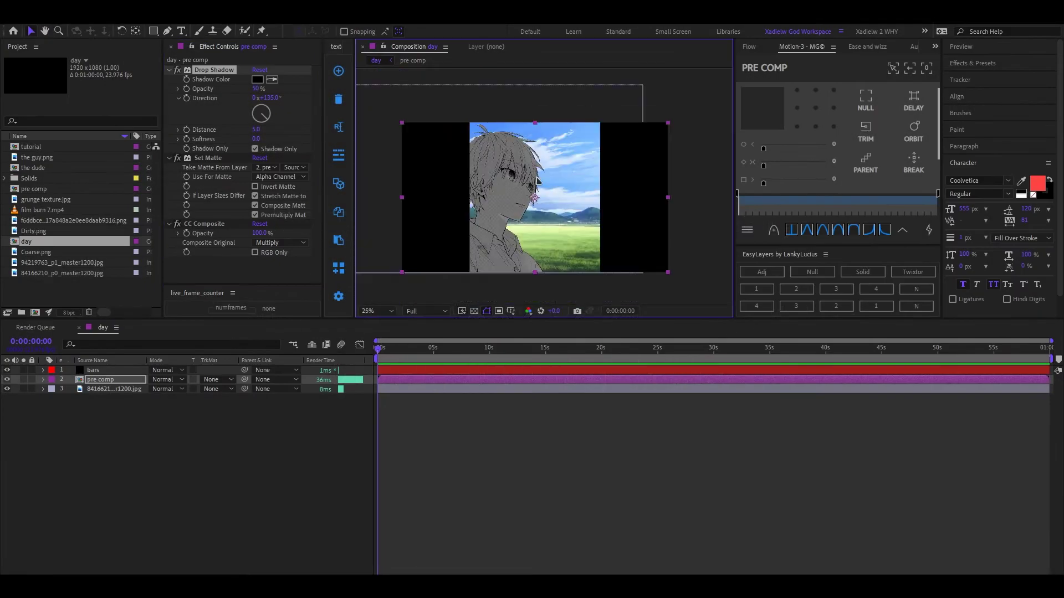
{"action": "scroll", "coordinate": [595, 128], "scroll_direction": "up", "scroll_amount": 1}
{"action": "mouse_move", "coordinate": [256, 98]}
{"action": "left_mouse_down"}
{"action": "mouse_move", "coordinate": [260, 130]}
{"action": "mouse_move", "coordinate": [250, 89]}
{"action": "left_mouse_up"}
{"action": "scroll", "coordinate": [554, 227], "scroll_direction": "down", "scroll_amount": 1}
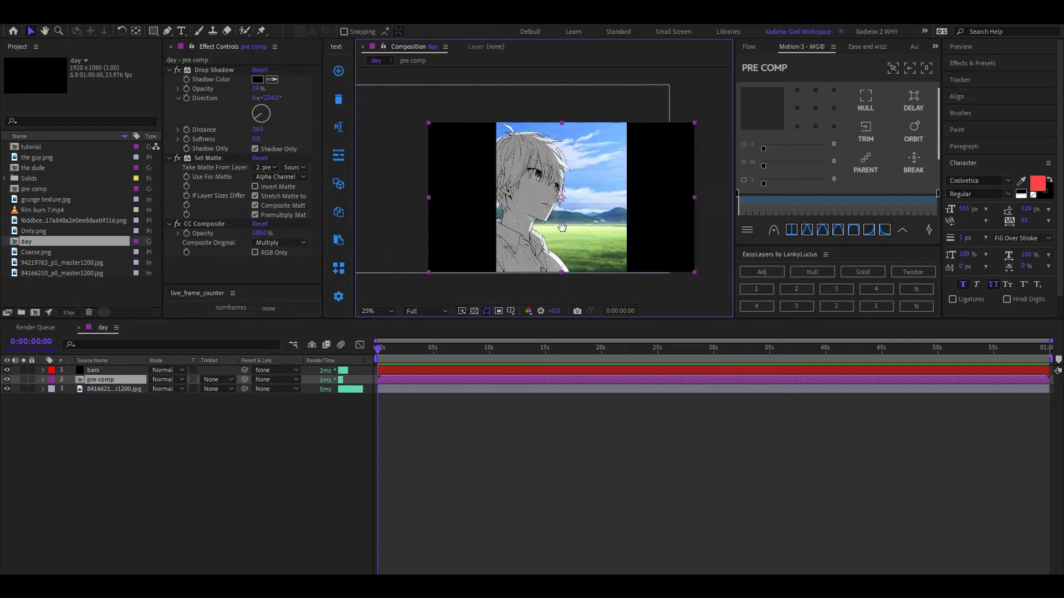
{"action": "scroll", "coordinate": [561, 231], "scroll_direction": "up", "scroll_amount": 1}
{"action": "mouse_move", "coordinate": [561, 231]}
{"action": "left_mouse_down"}
{"action": "mouse_move", "coordinate": [575, 222]}
{"action": "mouse_move", "coordinate": [556, 227]}
{"action": "left_mouse_up"}
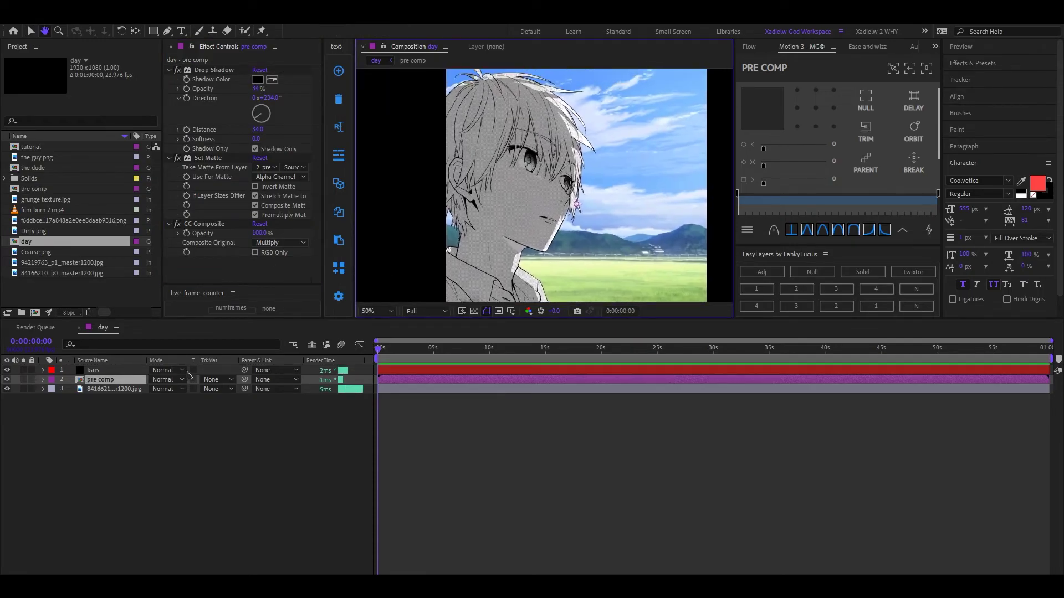
{"action": "scroll", "coordinate": [577, 204], "scroll_direction": "down", "scroll_amount": 1}
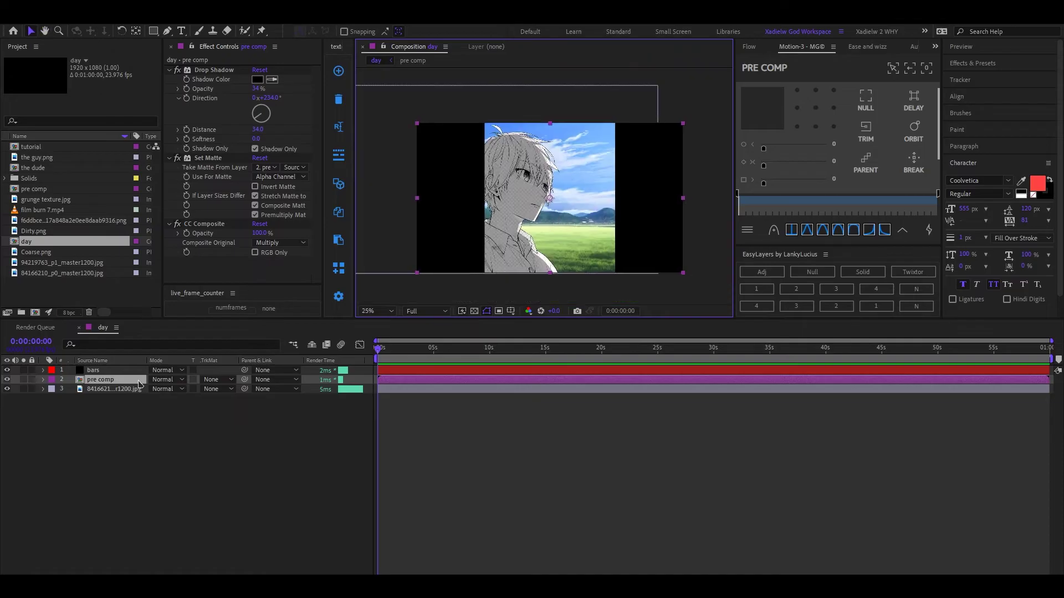
{"action": "key", "text": "ctrl+space"}
Apply Tint to the pre comp and map white to a pale yellow.
{"action": "type", "text": "nt"}
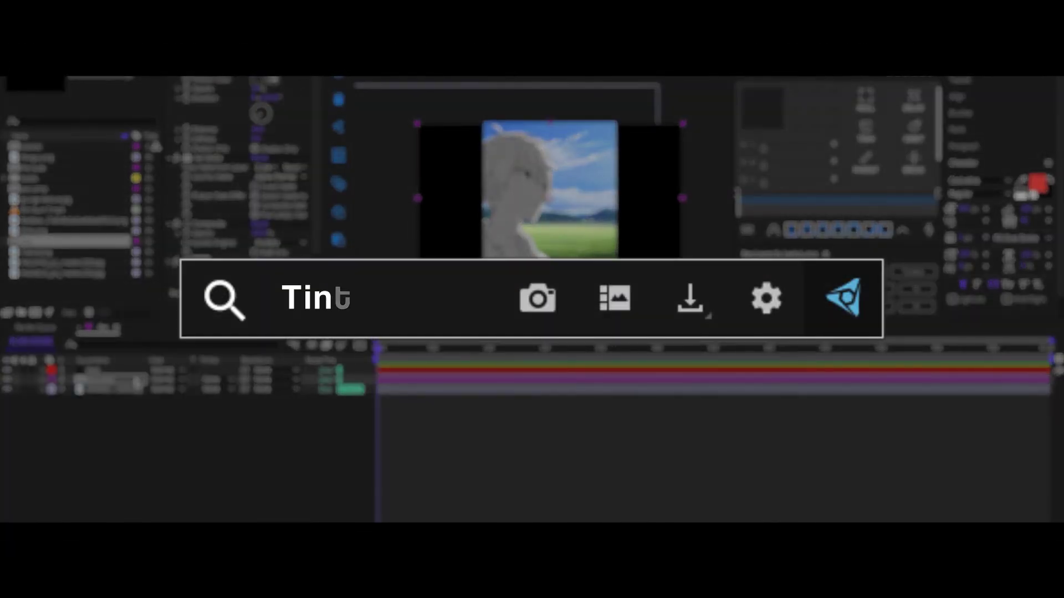
{"action": "key", "text": "Return"}
{"action": "scroll", "coordinate": [531, 193], "scroll_direction": "up", "scroll_amount": 1}
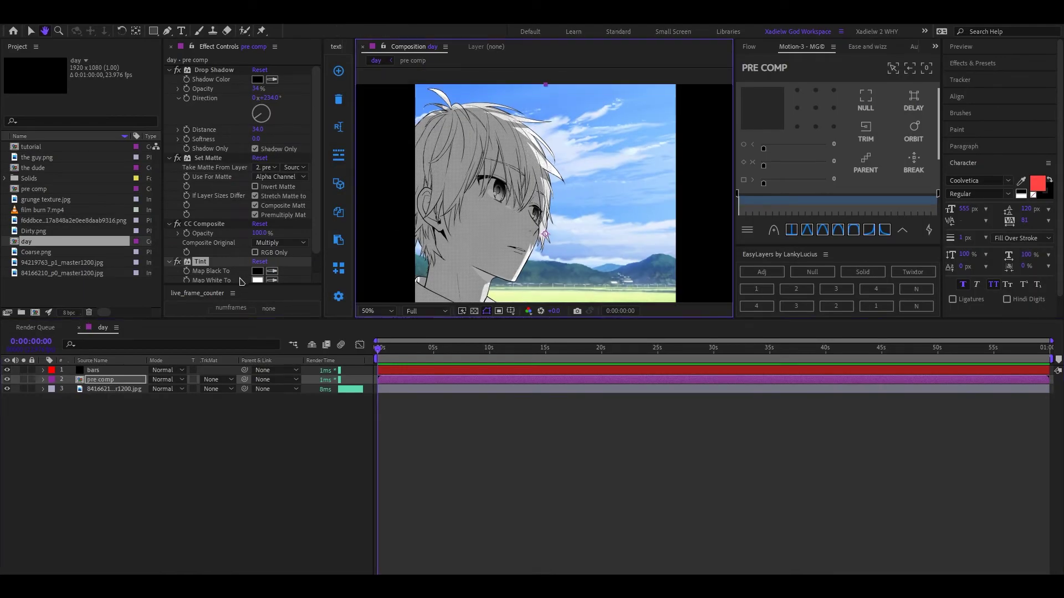
{"action": "scroll", "coordinate": [241, 281], "scroll_direction": "down", "scroll_amount": 1}
{"action": "left_click", "coordinate": [257, 259]}
{"action": "left_click", "coordinate": [254, 171]}
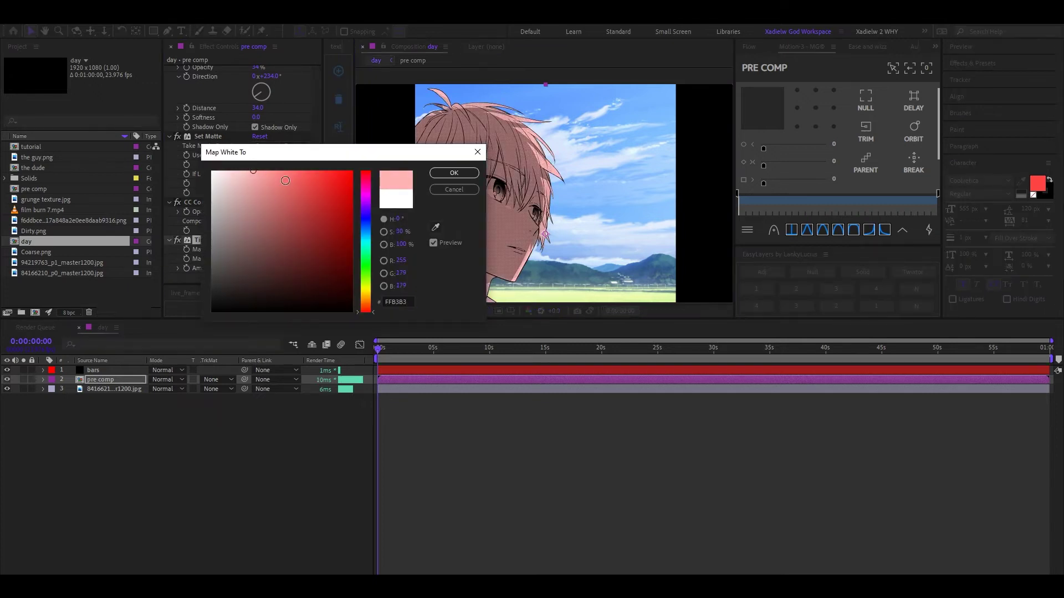
{"action": "left_click", "coordinate": [365, 282]}
{"action": "left_click", "coordinate": [454, 173]}
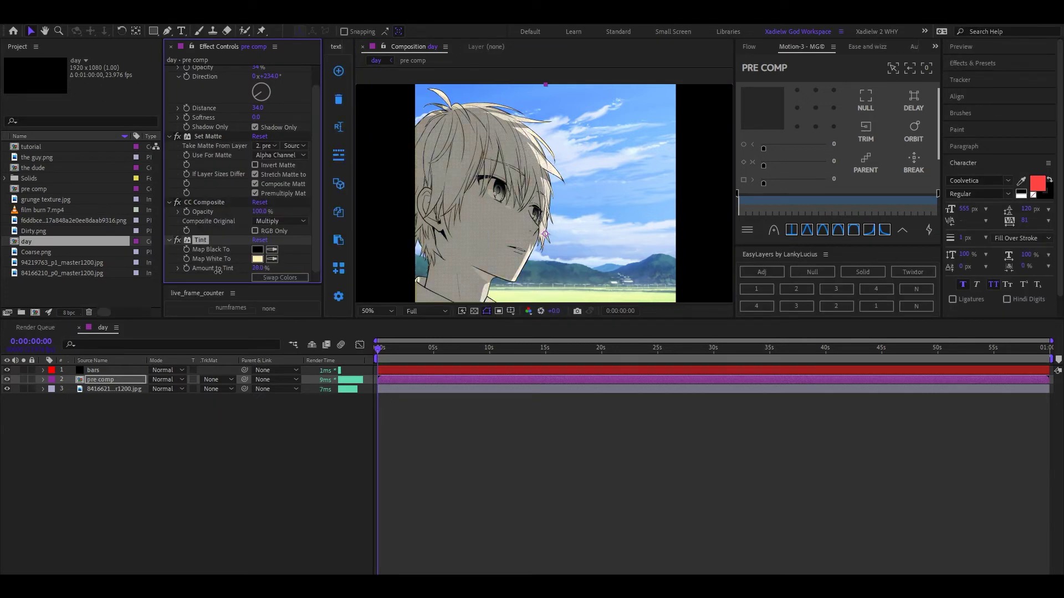
Set the Tint's Amount to Tint to 14%.
{"action": "scroll", "coordinate": [531, 193], "scroll_direction": "up", "scroll_amount": 1}
{"action": "left_click", "coordinate": [257, 259]}
{"action": "key", "text": "Return"}
{"action": "key", "text": "comma"}
{"action": "key", "text": "comma"}
{"action": "key", "text": "comma"}
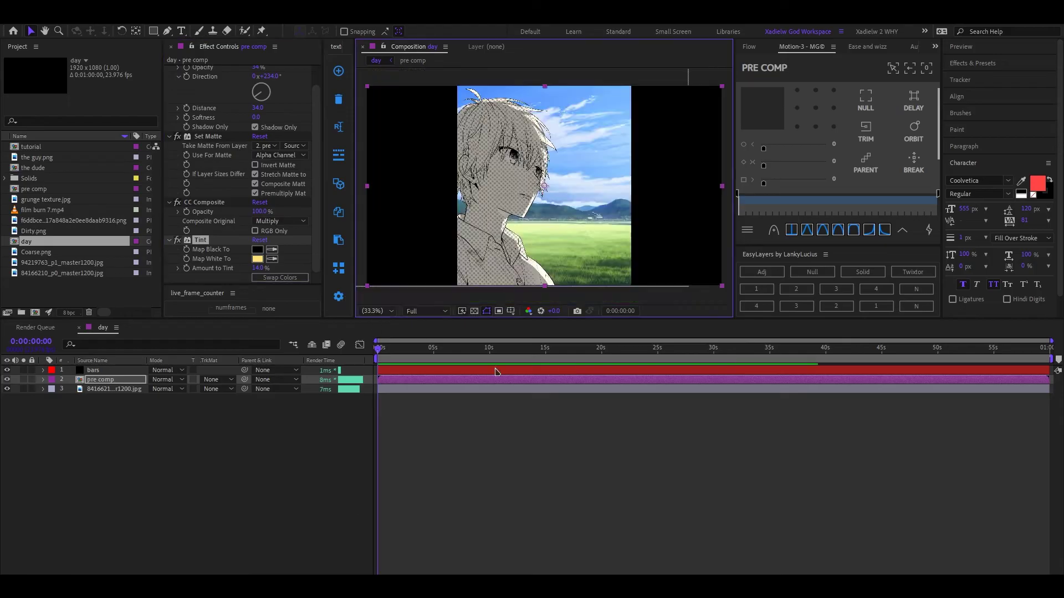
{"action": "key", "text": "period"}
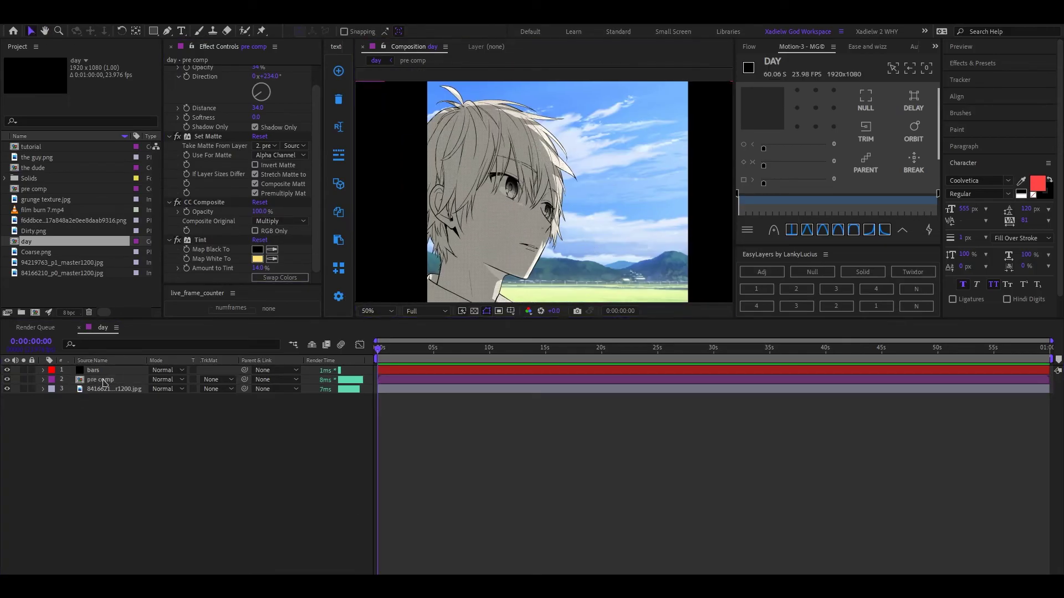
{"action": "left_click", "coordinate": [103, 382]}
{"action": "scroll", "coordinate": [189, 273], "scroll_direction": "up", "scroll_amount": 1}
Duplicate the pre comp, strip the copy's effects and apply Gradient Ramp.
{"action": "left_click", "coordinate": [168, 80]}
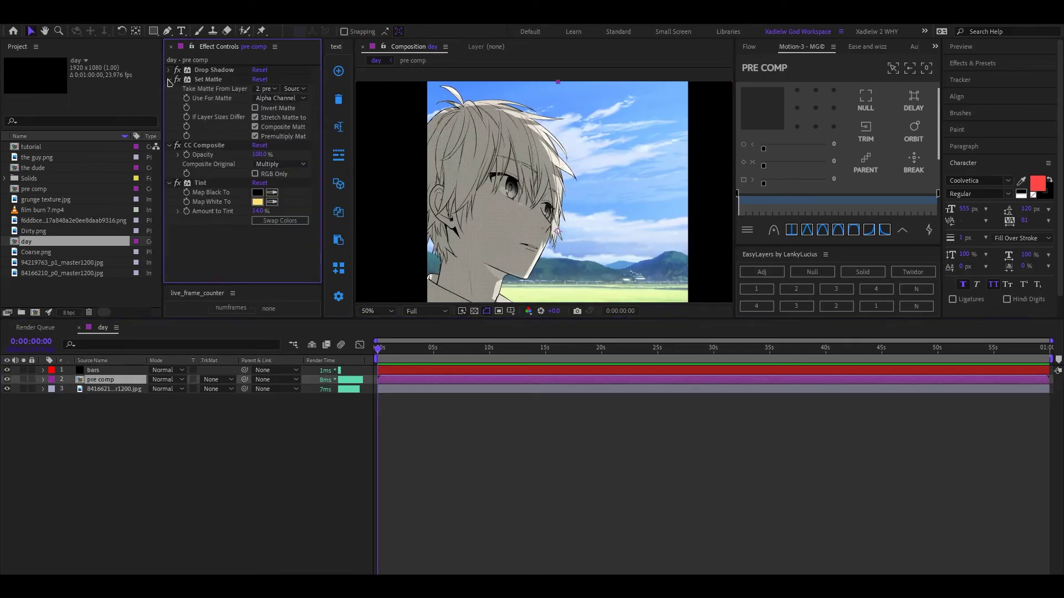
{"action": "key", "text": "ctrl+d"}
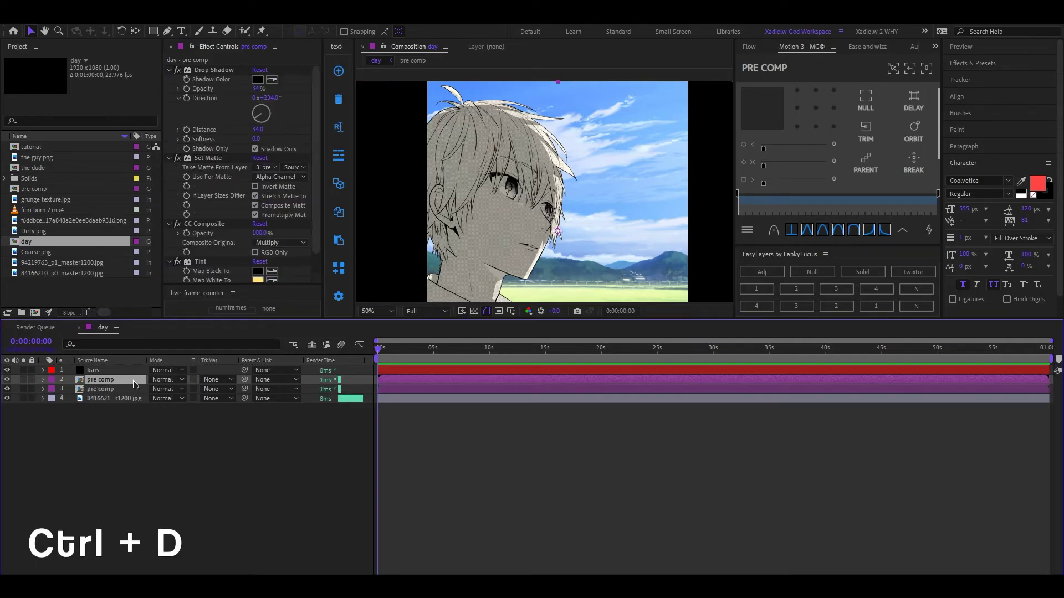
{"action": "scroll", "coordinate": [212, 194], "scroll_direction": "down", "scroll_amount": 1}
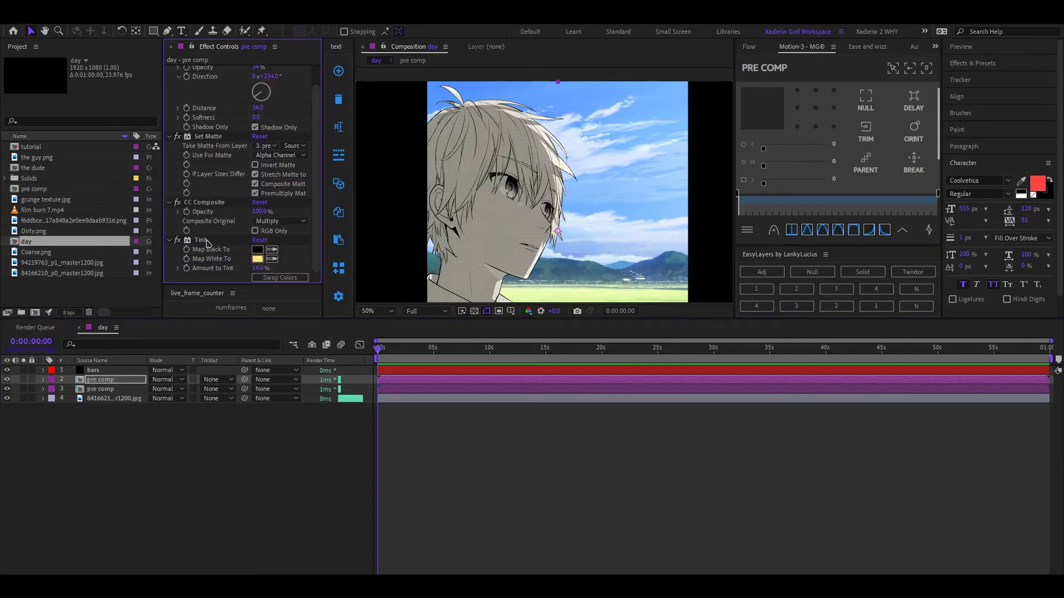
{"action": "key", "text": "ctrl+a"}
{"action": "key", "text": "Delete"}
{"action": "key", "text": "ctrl+space"}
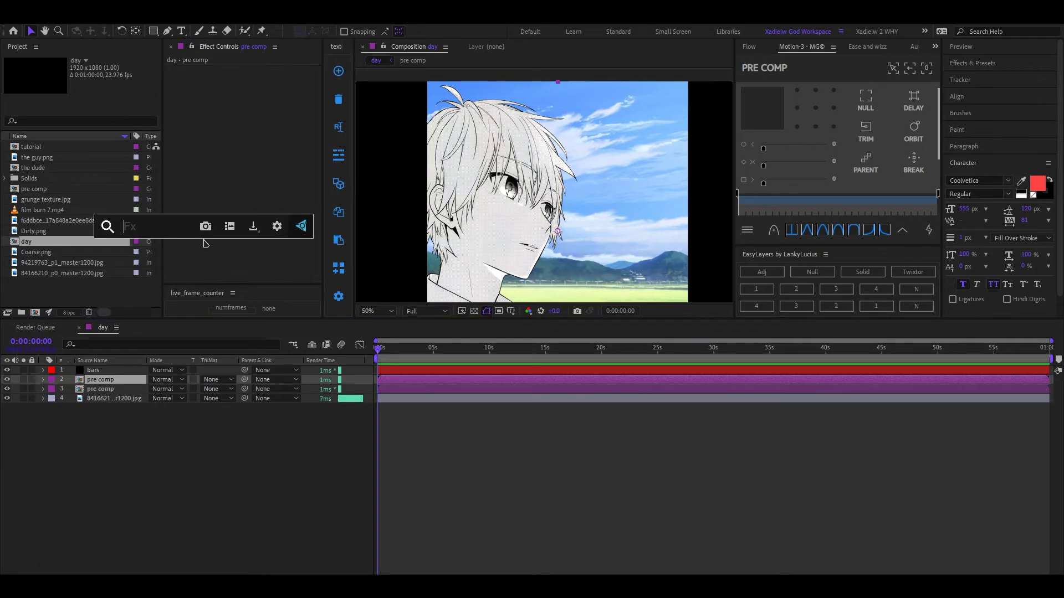
{"action": "type", "text": "gradi"}
{"action": "left_click", "coordinate": [210, 275]}
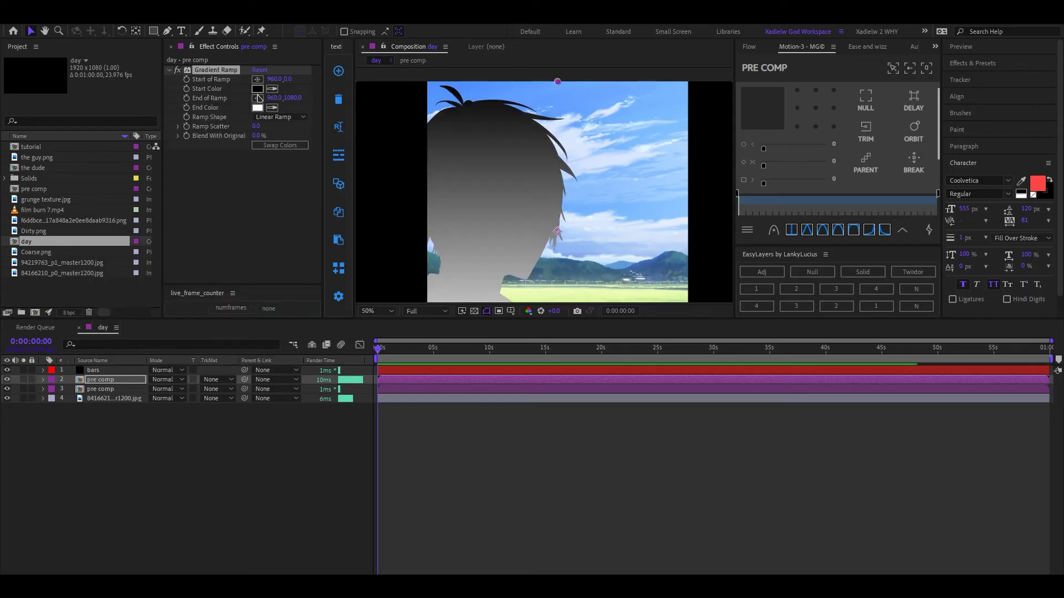
Make the ramp radial, swap its colours and set a pale yellow start colour.
{"action": "left_click", "coordinate": [281, 118]}
{"action": "left_click", "coordinate": [280, 142]}
{"action": "left_click", "coordinate": [288, 146]}
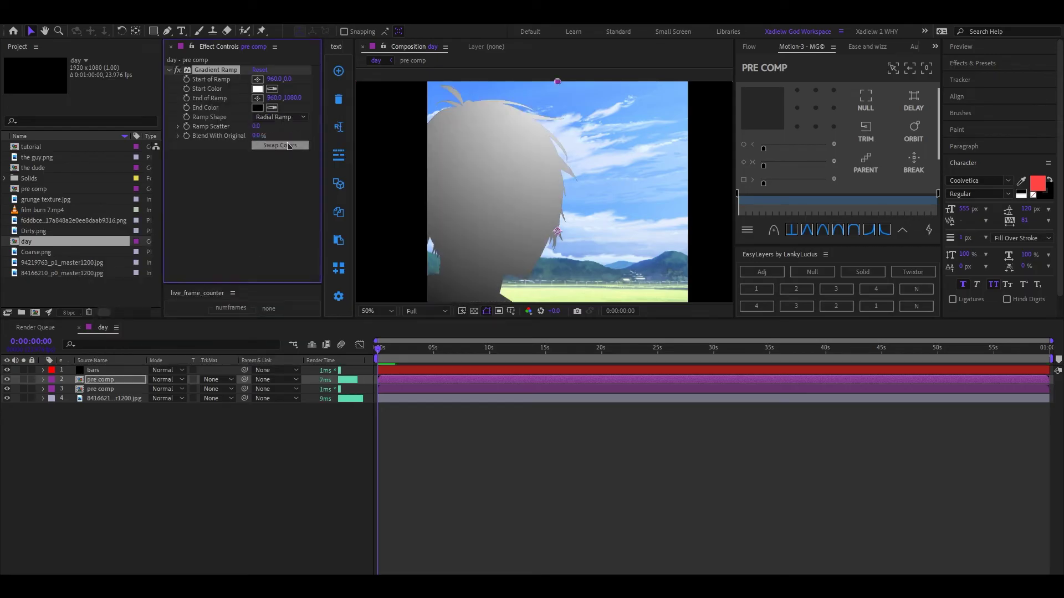
{"action": "left_click", "coordinate": [260, 90]}
{"action": "left_click", "coordinate": [265, 172]}
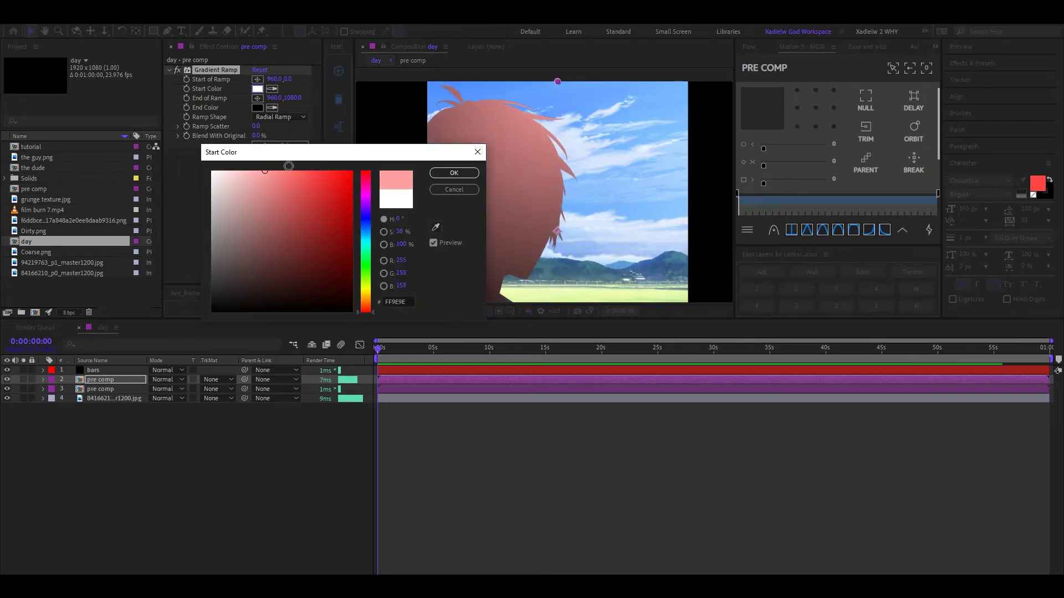
{"action": "mouse_move", "coordinate": [365, 309]}
{"action": "left_mouse_down"}
{"action": "mouse_move", "coordinate": [367, 291]}
{"action": "mouse_move", "coordinate": [371, 300]}
{"action": "left_mouse_up"}
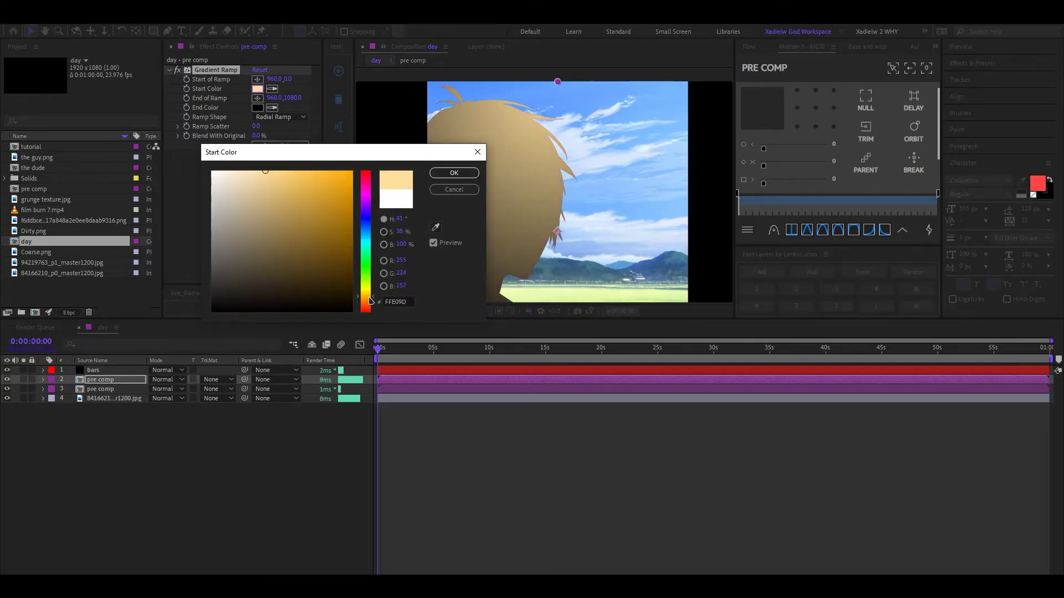
{"action": "left_click", "coordinate": [459, 190]}
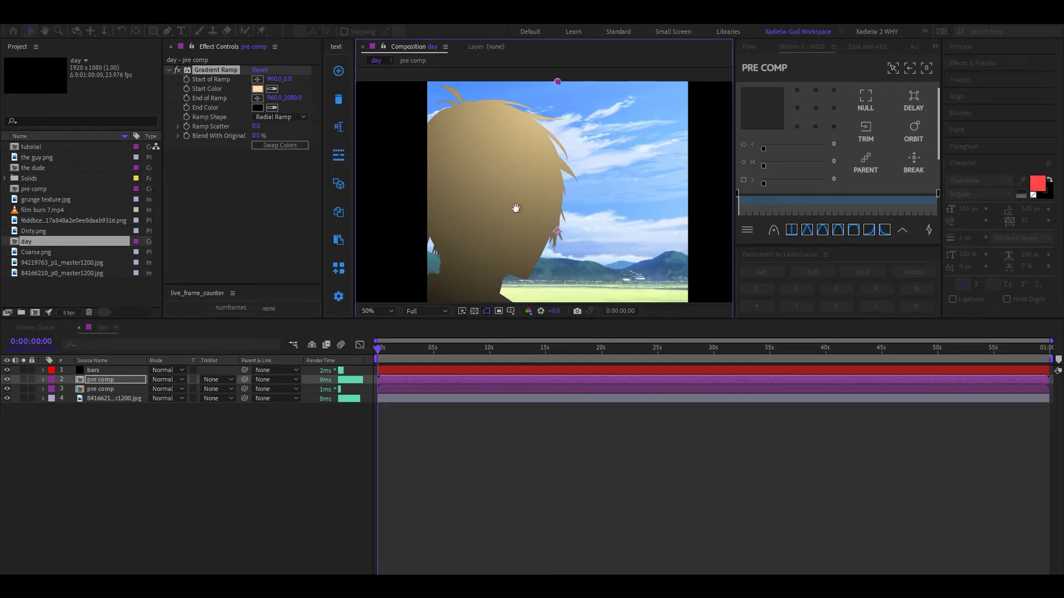
Move the ramp centre up-right and its end lower-left, and blend the layer with Multiply.
{"action": "scroll", "coordinate": [486, 178], "scroll_direction": "down", "scroll_amount": 2}
{"action": "left_click_drag", "start_coordinate": [535, 113], "coordinate": [602, 108]}
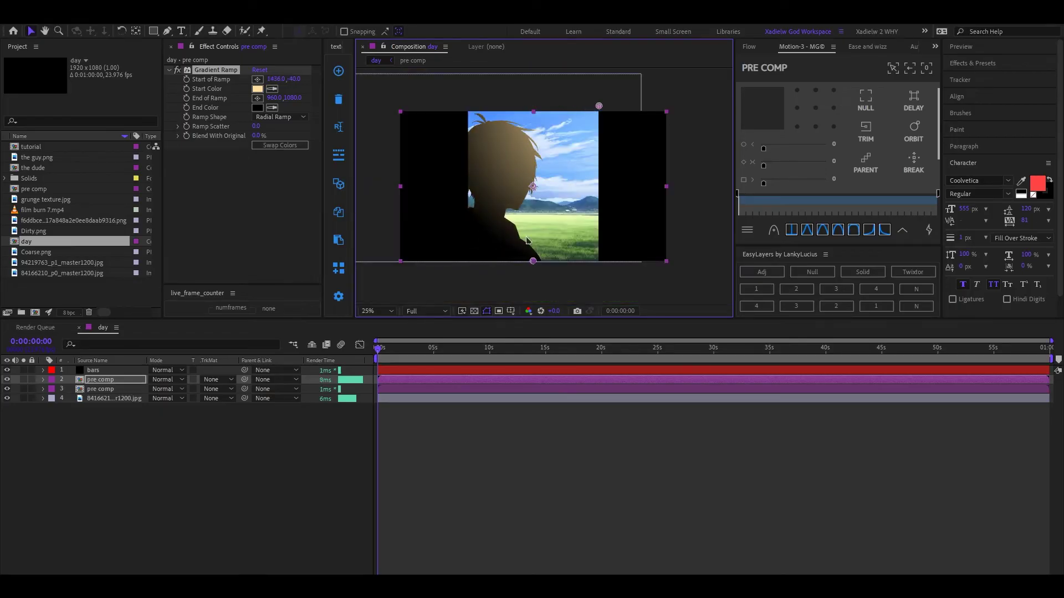
{"action": "left_click_drag", "start_coordinate": [535, 264], "coordinate": [413, 302]}
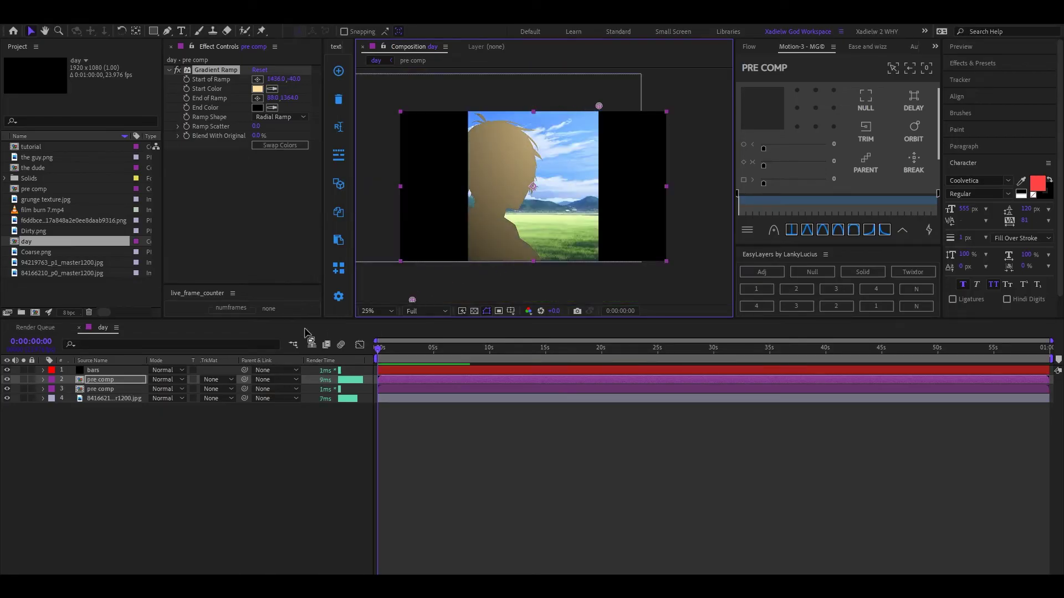
{"action": "left_click", "coordinate": [176, 380]}
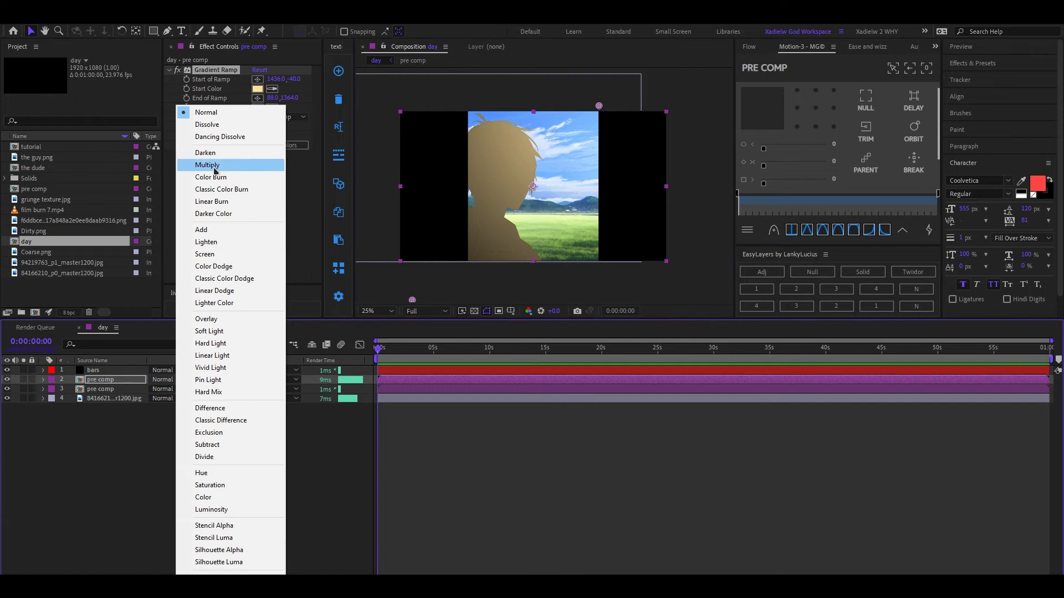
{"action": "left_click", "coordinate": [231, 167]}
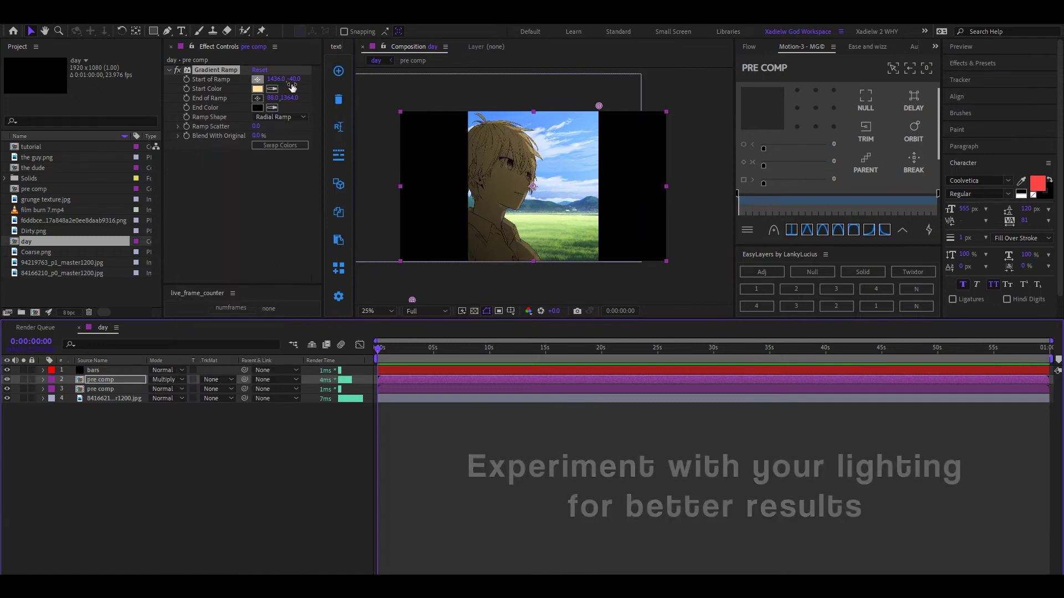
Move the ramp start point and push its end point further to the lower left.
{"action": "left_click_drag", "start_coordinate": [599, 105], "coordinate": [592, 121]}
{"action": "scroll", "coordinate": [532, 188], "scroll_direction": "down", "scroll_amount": 1}
{"action": "left_click_drag", "start_coordinate": [477, 244], "coordinate": [429, 256]}
{"action": "scroll", "coordinate": [523, 203], "scroll_direction": "up", "scroll_amount": 1}
Change the gradient ramp's start colour to a very pale blue.
{"action": "left_click", "coordinate": [257, 89]}
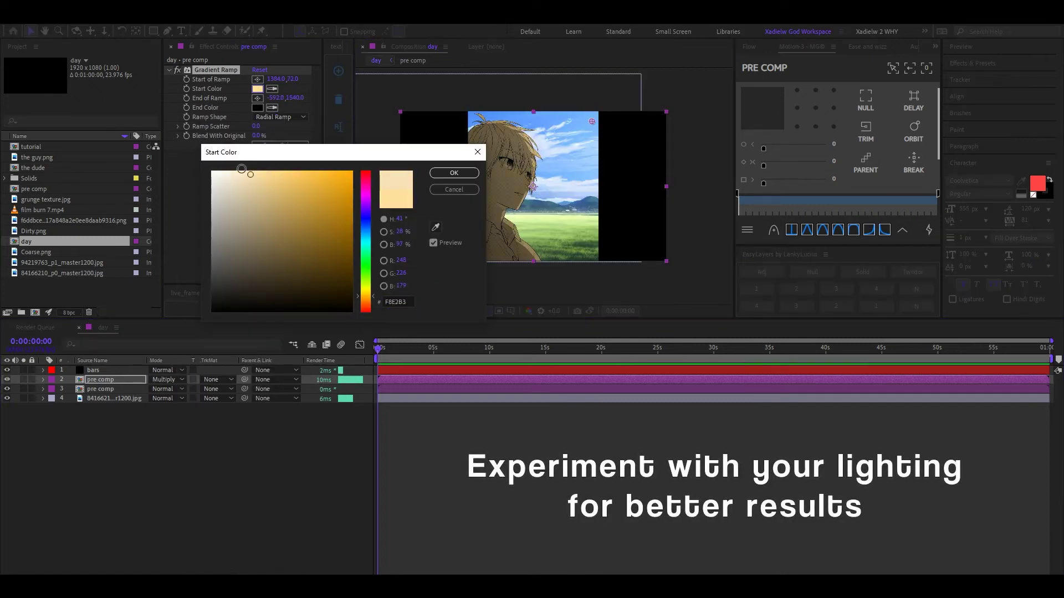
{"action": "left_click", "coordinate": [212, 171]}
{"action": "left_click", "coordinate": [369, 236]}
{"action": "left_click", "coordinate": [226, 171]}
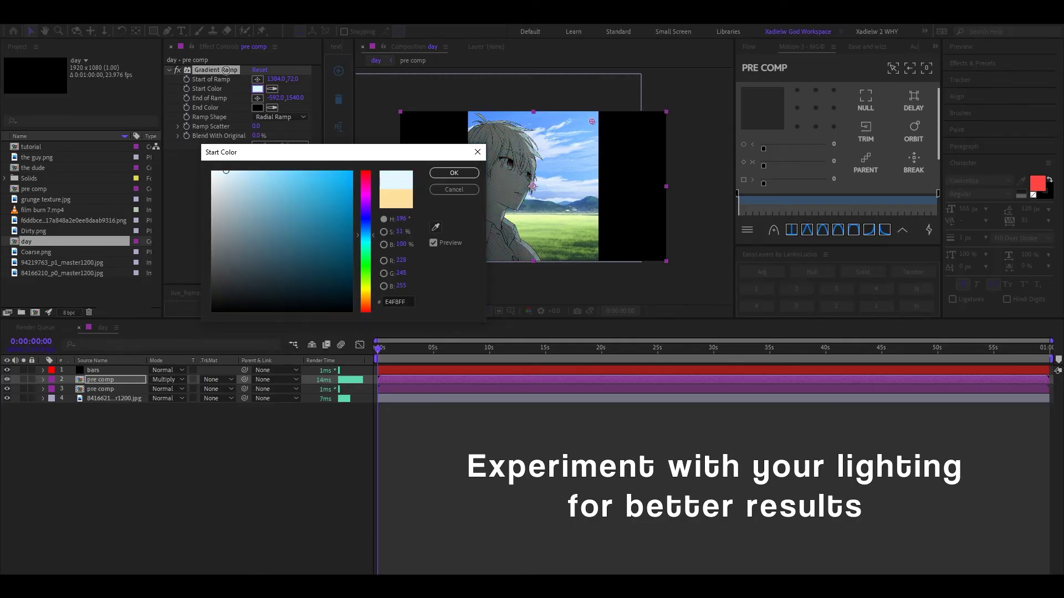
{"action": "key", "text": "Return"}
Lower the drop shadow opacity on the original pre comp layer underneath.
{"action": "left_click", "coordinate": [101, 389]}
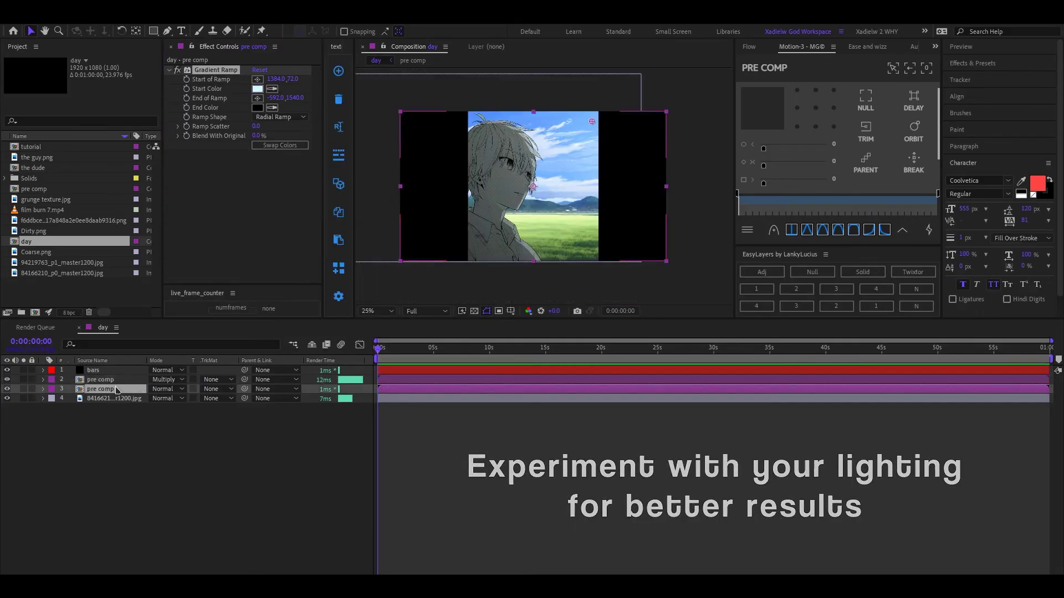
{"action": "left_click_drag", "start_coordinate": [259, 89], "coordinate": [239, 94]}
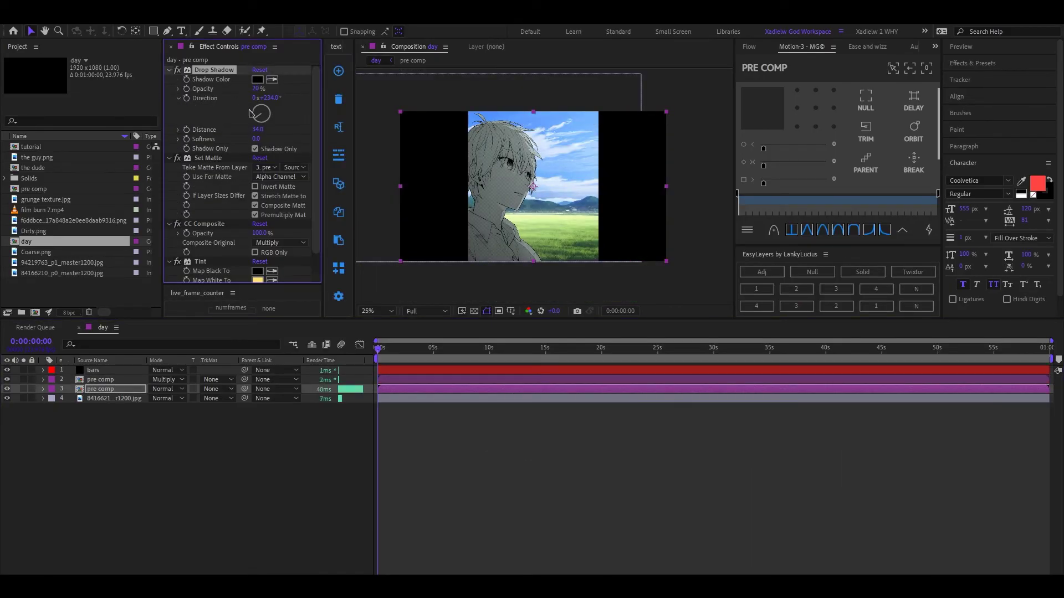
{"action": "left_click", "coordinate": [374, 311]}
{"action": "left_click", "coordinate": [370, 415]}
{"action": "scroll", "coordinate": [499, 211], "scroll_direction": "up", "scroll_amount": 2}
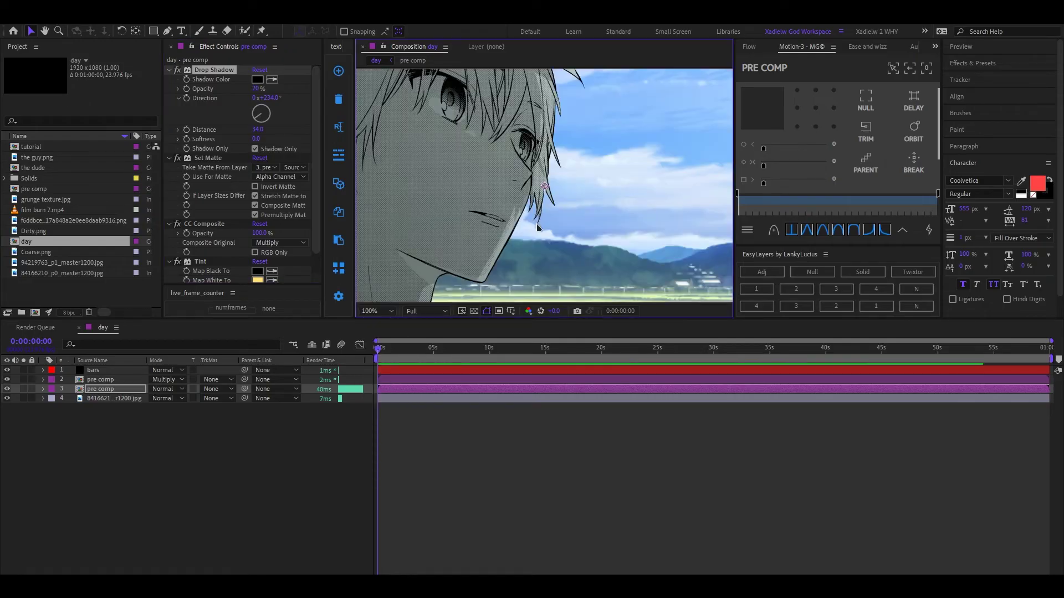
{"action": "key", "text": "h"}
{"action": "left_click_drag", "start_coordinate": [499, 211], "coordinate": [535, 236]}
{"action": "scroll", "coordinate": [540, 237], "scroll_direction": "down", "scroll_amount": 1}
{"action": "key", "text": "v"}
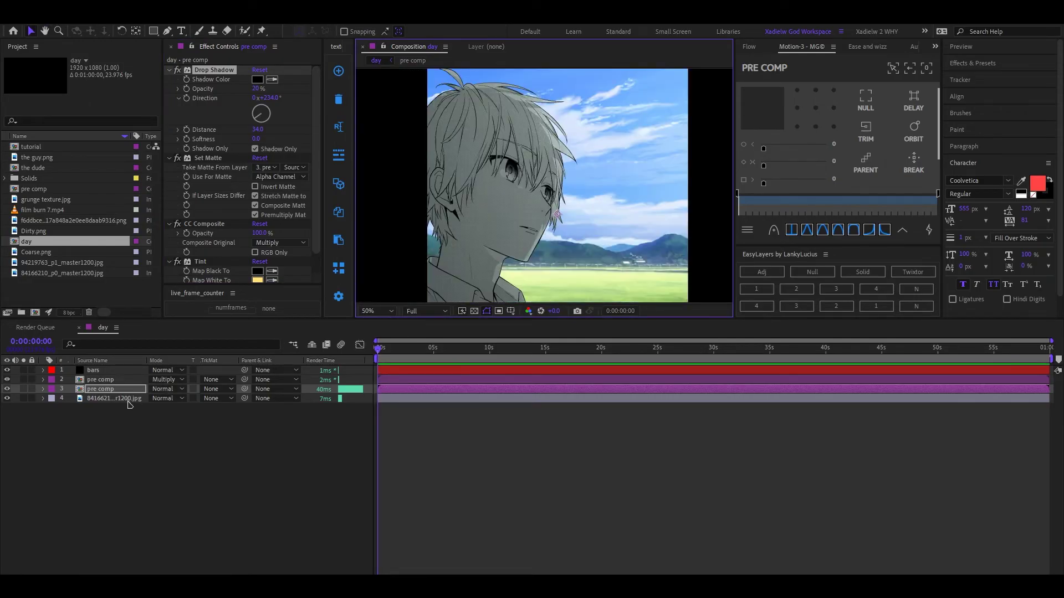
Duplicate the Multiply gradient ramp layer.
{"action": "left_click", "coordinate": [131, 380]}
{"action": "scroll", "coordinate": [433, 176], "scroll_direction": "down", "scroll_amount": 1}
{"action": "left_click_drag", "start_coordinate": [510, 284], "coordinate": [411, 240]}
{"action": "scroll", "coordinate": [411, 240], "scroll_direction": "up", "scroll_amount": 1}
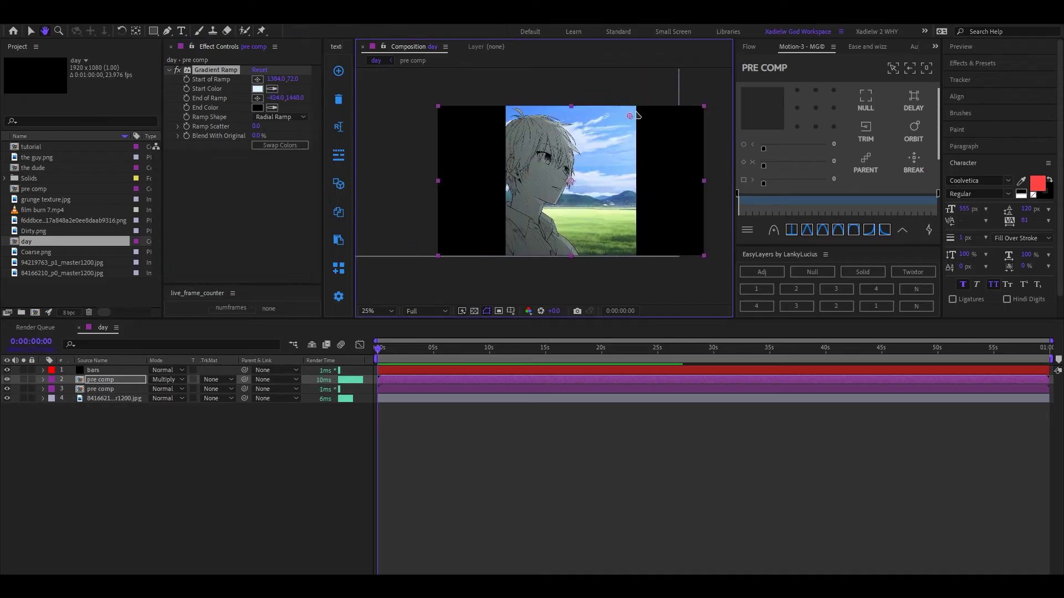
{"action": "scroll", "coordinate": [505, 299], "scroll_direction": "up", "scroll_amount": 1}
{"action": "left_click", "coordinate": [377, 311]}
{"action": "left_click", "coordinate": [383, 402]}
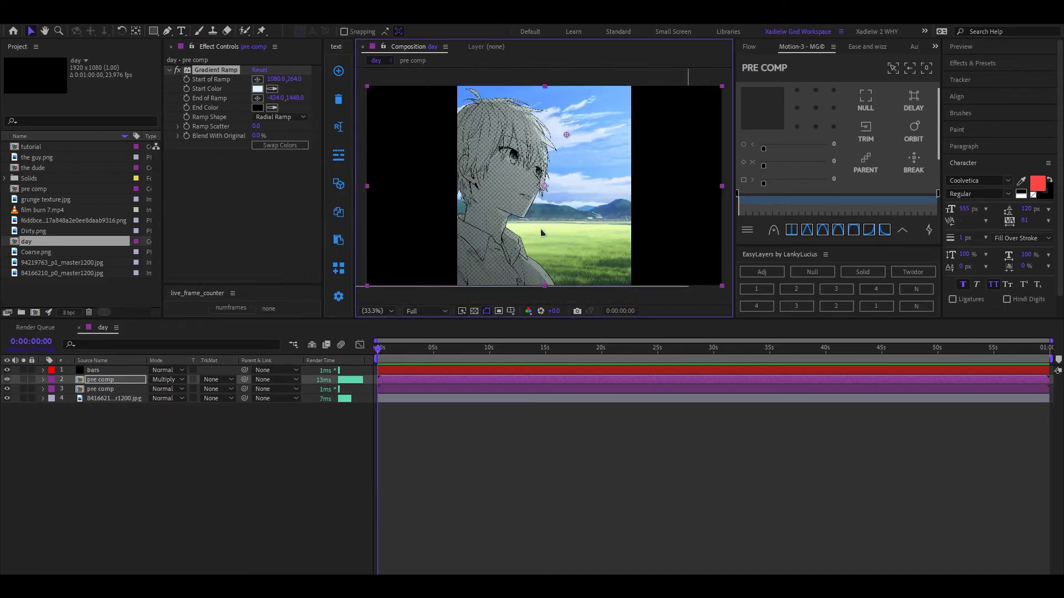
{"action": "scroll", "coordinate": [544, 236], "scroll_direction": "up", "scroll_amount": 1}
{"action": "scroll", "coordinate": [543, 267], "scroll_direction": "down", "scroll_amount": 1}
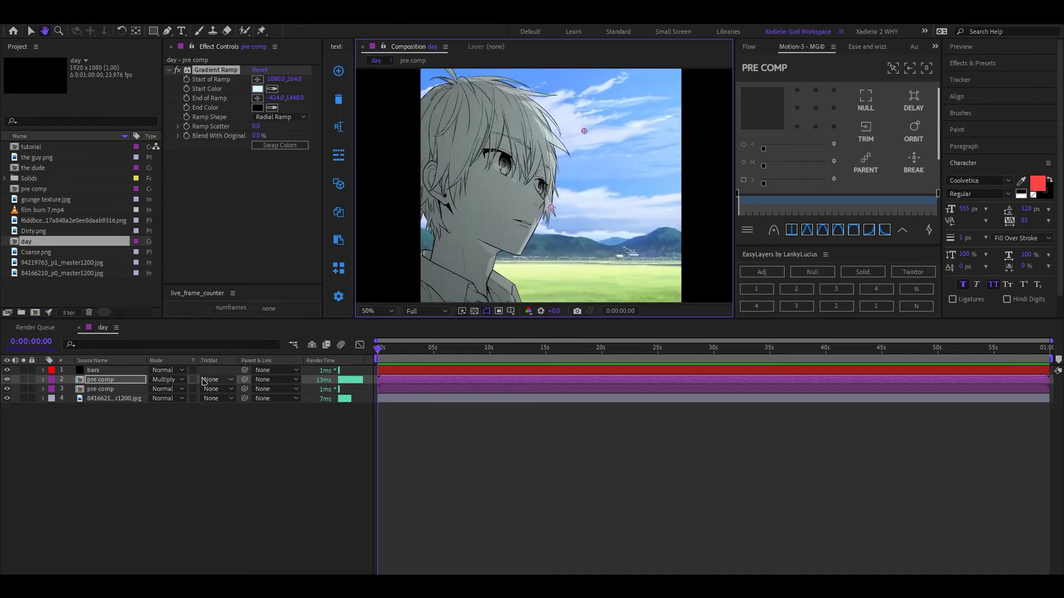
{"action": "left_click", "coordinate": [128, 381]}
{"action": "key", "text": "ctrl+d"}
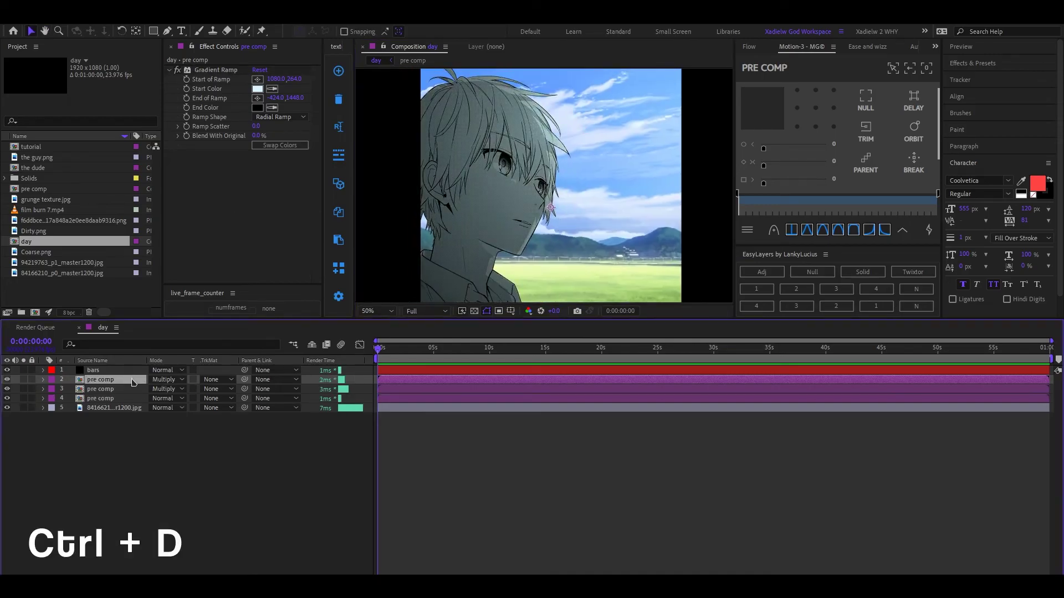
Blend the copy with Add and move its ramp start to 2022,-364 in the upper right.
{"action": "left_click", "coordinate": [166, 380]}
{"action": "left_click", "coordinate": [189, 230]}
{"action": "key", "text": "comma"}
{"action": "key", "text": "comma"}
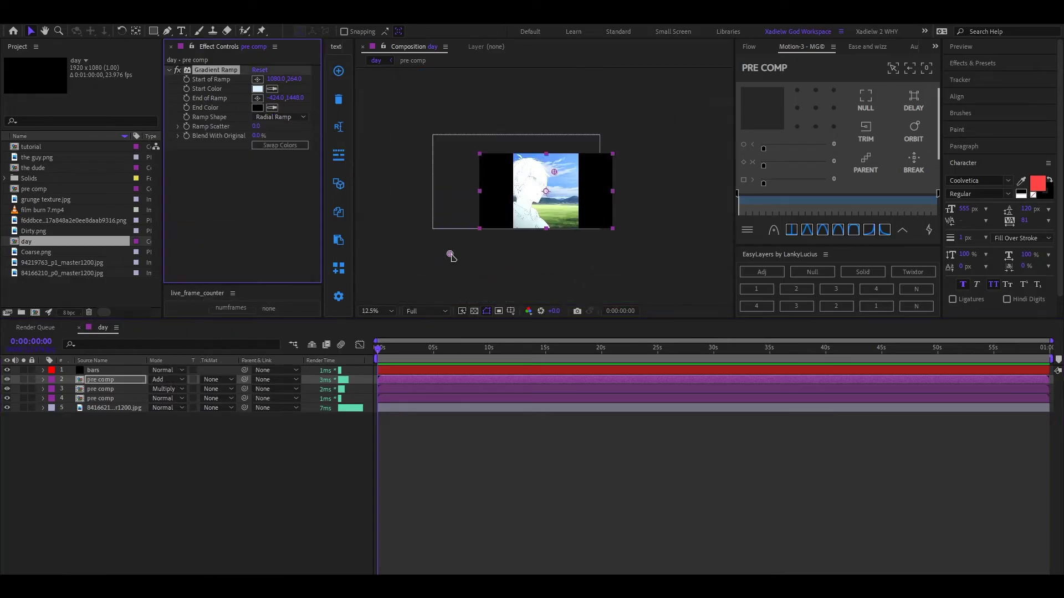
{"action": "left_click_drag", "start_coordinate": [554, 172], "coordinate": [642, 102]}
{"action": "key", "text": "period"}
{"action": "key", "text": "period"}
{"action": "key", "text": "period"}
{"action": "left_click_drag", "start_coordinate": [461, 249], "coordinate": [430, 233]}
{"action": "key", "text": "period"}
{"action": "key", "text": "period"}
{"action": "key", "text": "period"}
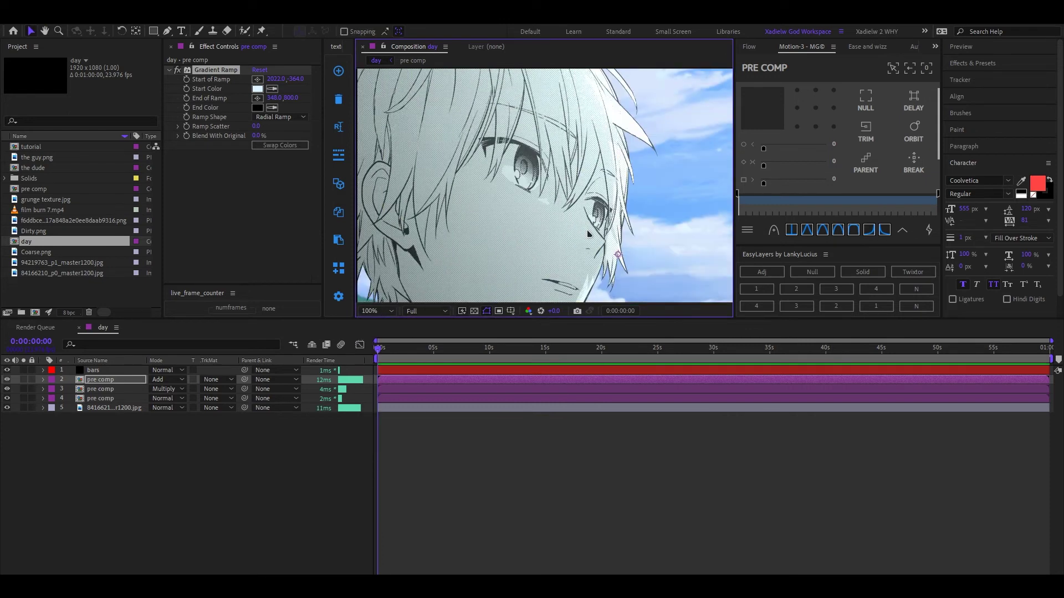
{"action": "key", "text": "comma"}
{"action": "key", "text": "comma"}
{"action": "key", "text": "comma"}
{"action": "key", "text": "comma"}
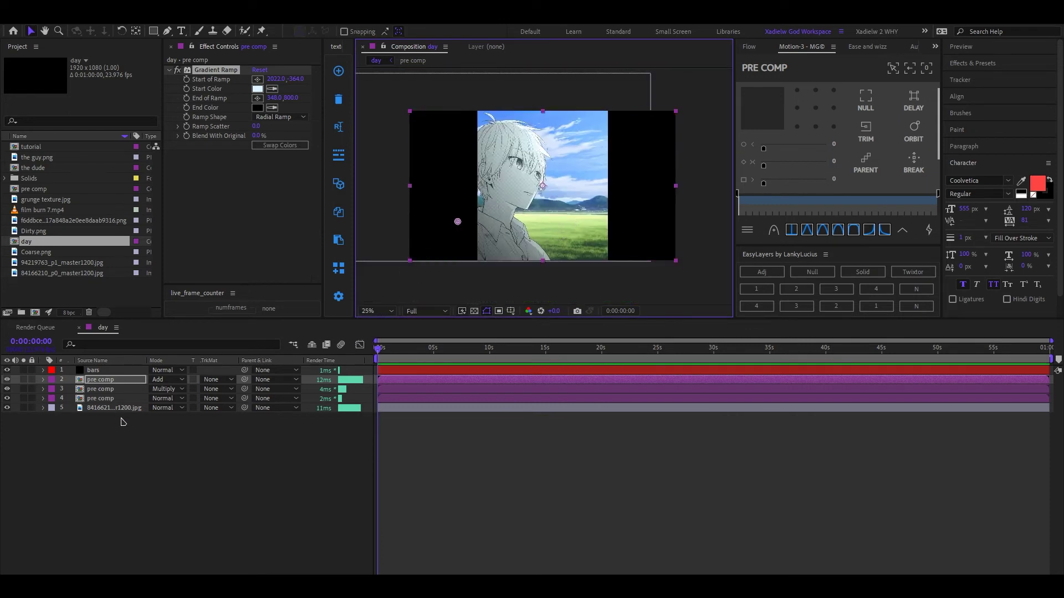
{"action": "left_click", "coordinate": [123, 422]}
Duplicate the field background, add a light-cyan Gradient Ramp and set it to Multiply.
{"action": "left_click", "coordinate": [122, 409]}
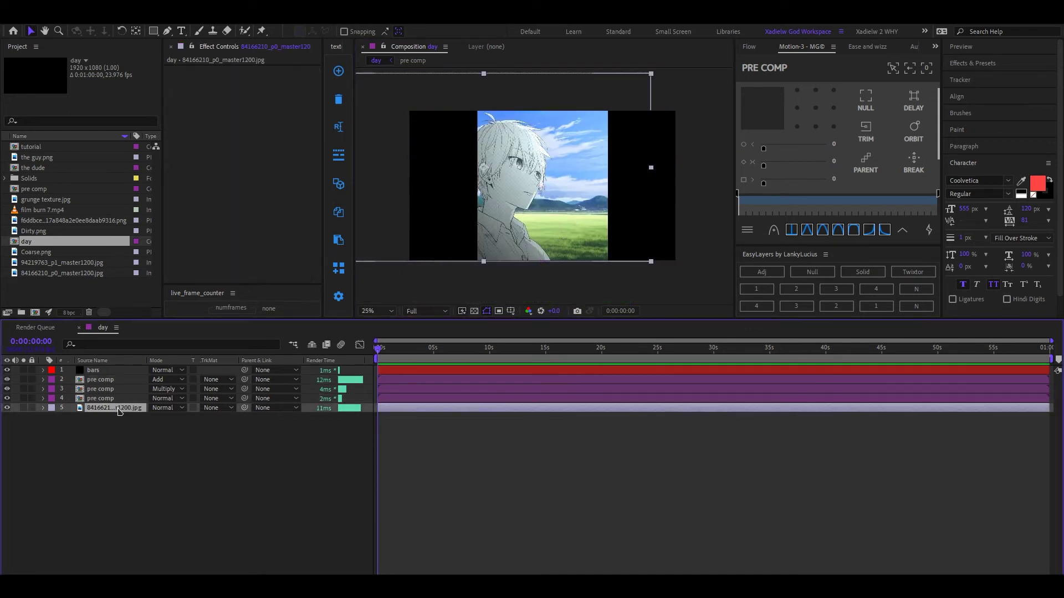
{"action": "key", "text": "ctrl+d"}
{"action": "key", "text": "ctrl+space"}
{"action": "type", "text": "gradien"}
{"action": "left_click", "coordinate": [63, 444]}
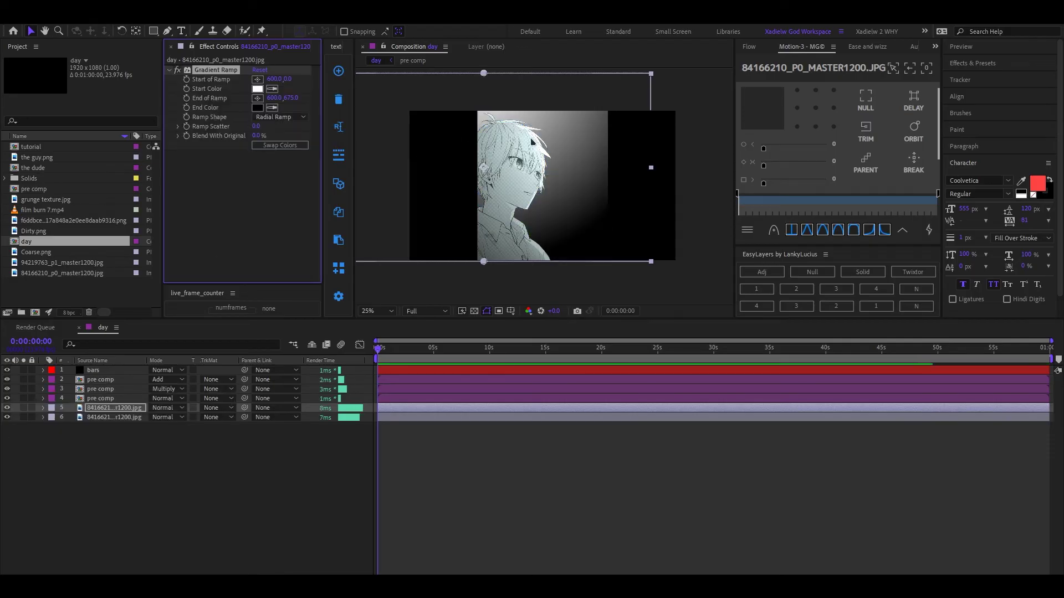
{"action": "key", "text": "comma"}
{"action": "left_click", "coordinate": [257, 89]}
{"action": "left_click", "coordinate": [368, 217]}
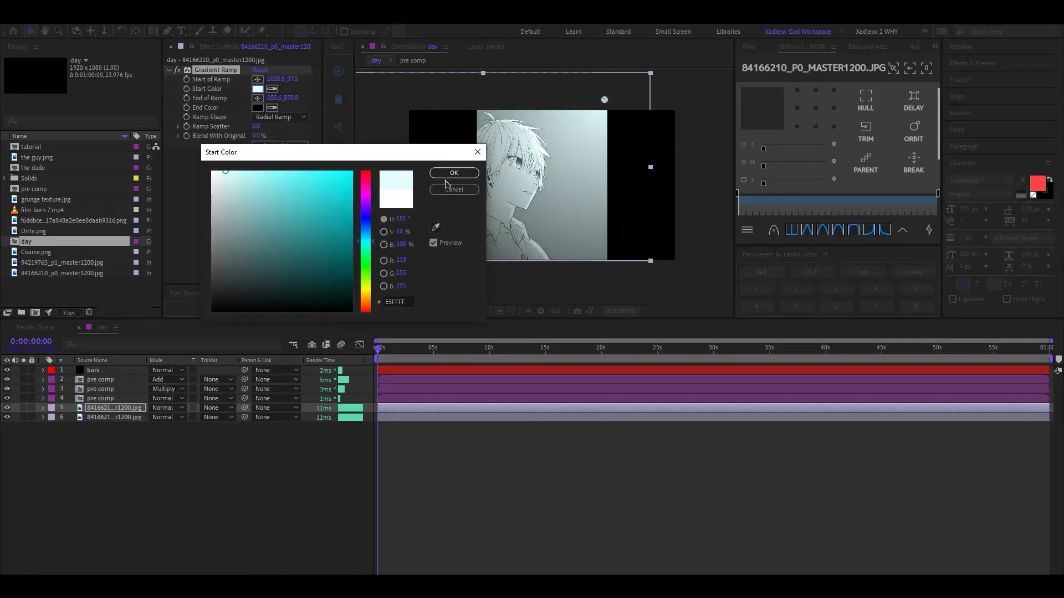
{"action": "left_click", "coordinate": [451, 171]}
{"action": "left_click_drag", "start_coordinate": [470, 250], "coordinate": [373, 311]}
{"action": "key", "text": "shift+equal"}
{"action": "key", "text": "shift+equal"}
{"action": "key", "text": "shift+equal"}
{"action": "key", "text": "shift+equal"}
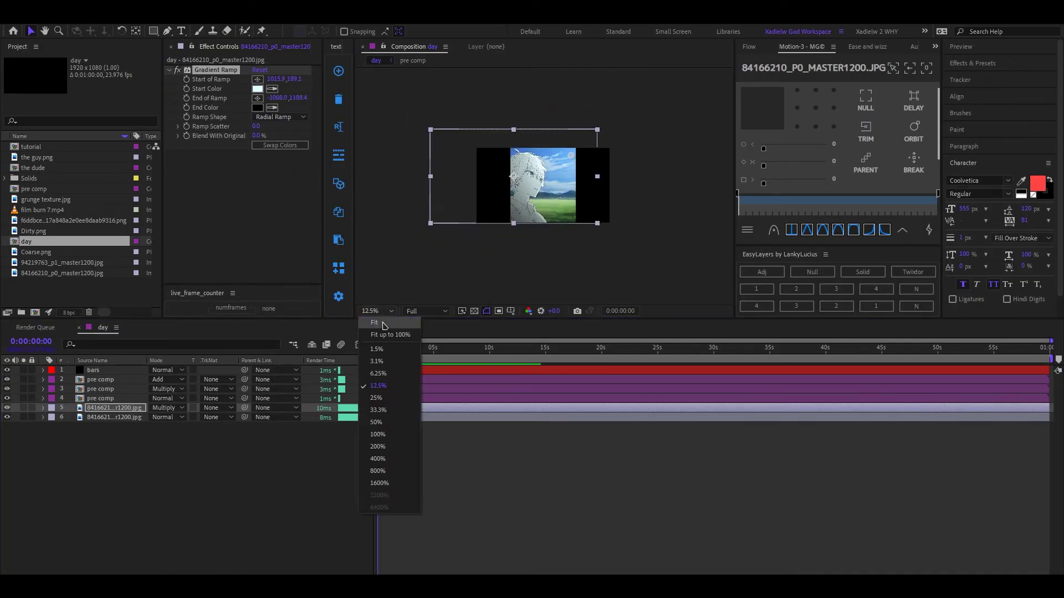
{"action": "key", "text": "shift+slash"}
Set the other background image copy to Add blending at 15% opacity.
{"action": "left_click", "coordinate": [114, 417]}
{"action": "key", "text": "ctrl+d"}
{"action": "left_click", "coordinate": [166, 418]}
{"action": "left_click", "coordinate": [189, 228]}
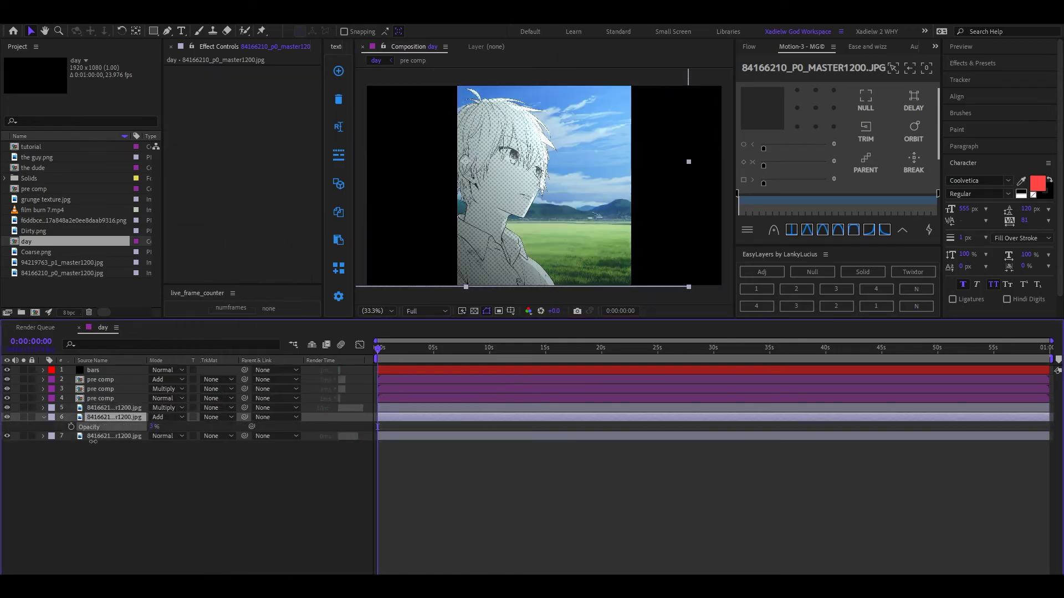
{"action": "key", "text": "t"}
{"action": "key", "text": "comma"}
{"action": "key", "text": "comma"}
{"action": "key", "text": "comma"}
{"action": "key", "text": "comma"}
{"action": "key", "text": "shift+slash"}
{"action": "key", "text": "period"}
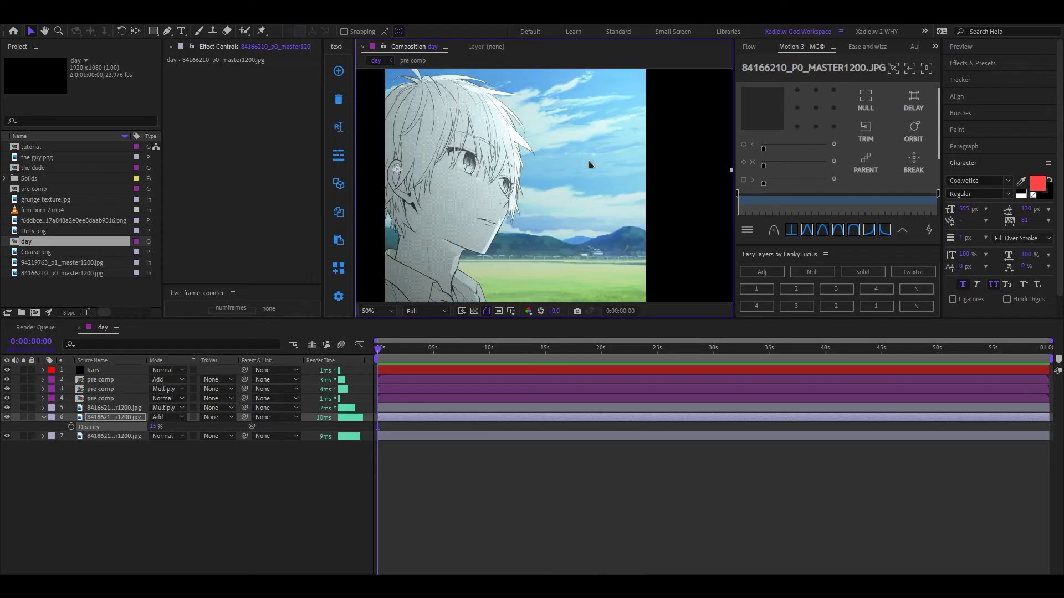
{"action": "left_click_drag", "start_coordinate": [589, 162], "coordinate": [603, 182]}
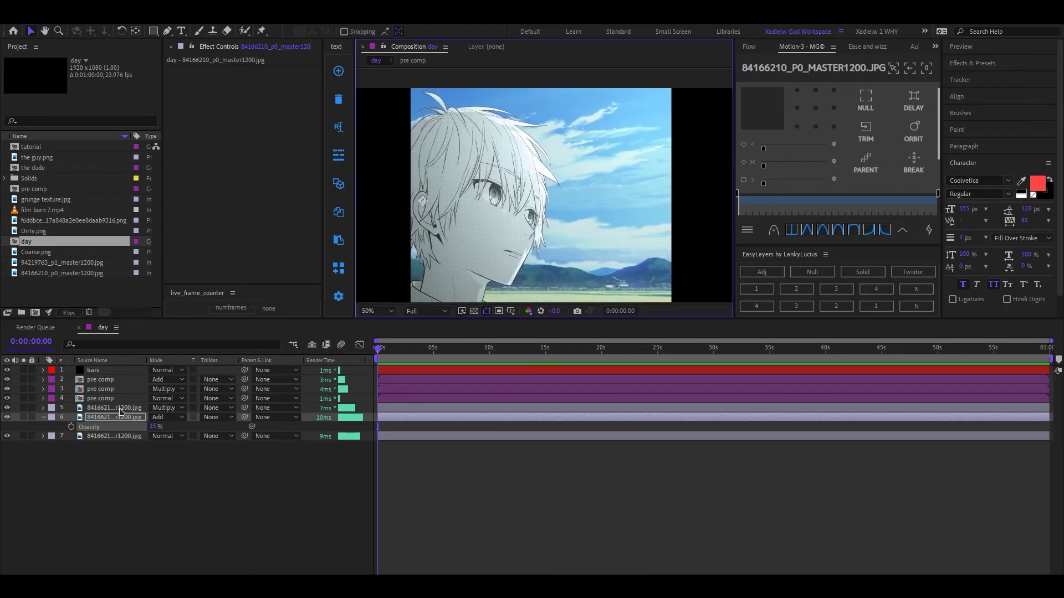
Create a new full-frame solid named 'gradient'.
{"action": "left_click", "coordinate": [110, 380]}
{"action": "right_click", "coordinate": [110, 380]}
{"action": "mouse_move", "coordinate": [167, 388]}
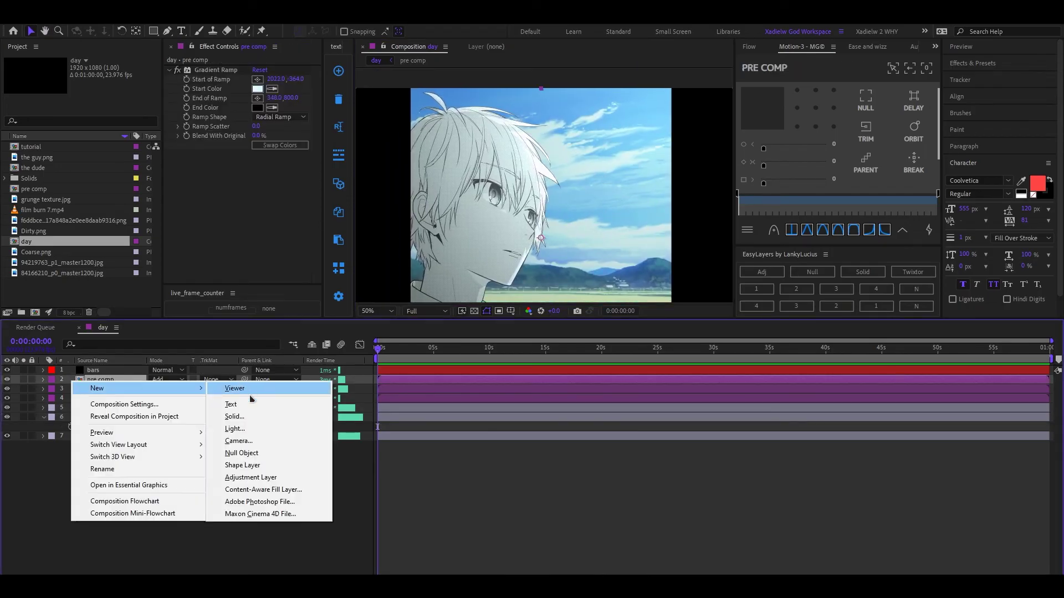
{"action": "left_click", "coordinate": [235, 416]}
{"action": "type", "text": "grad"}
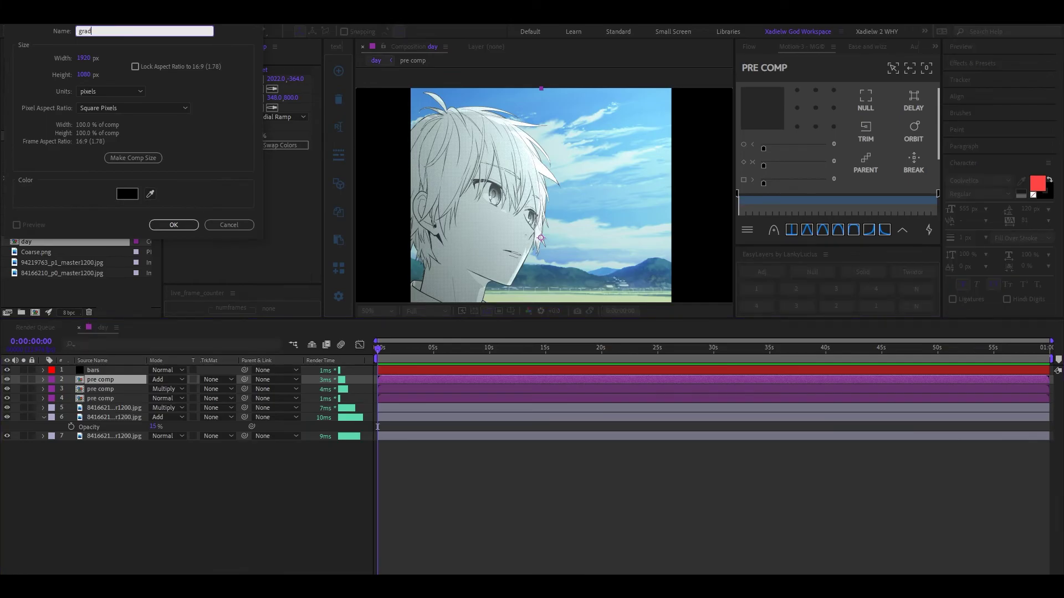
{"action": "type", "text": "ient"}
{"action": "key", "text": "Return"}
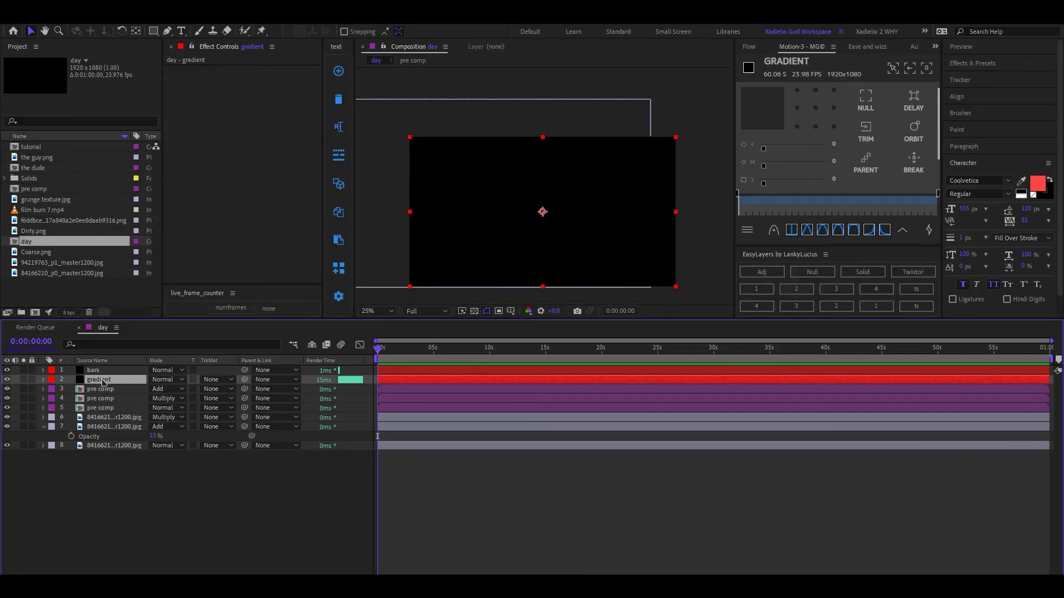
Apply a radial Gradient Ramp to the gradient solid, position it, and blend with Add.
{"action": "key", "text": "ctrl+space"}
{"action": "type", "text": "gradient"}
{"action": "key", "text": "Return"}
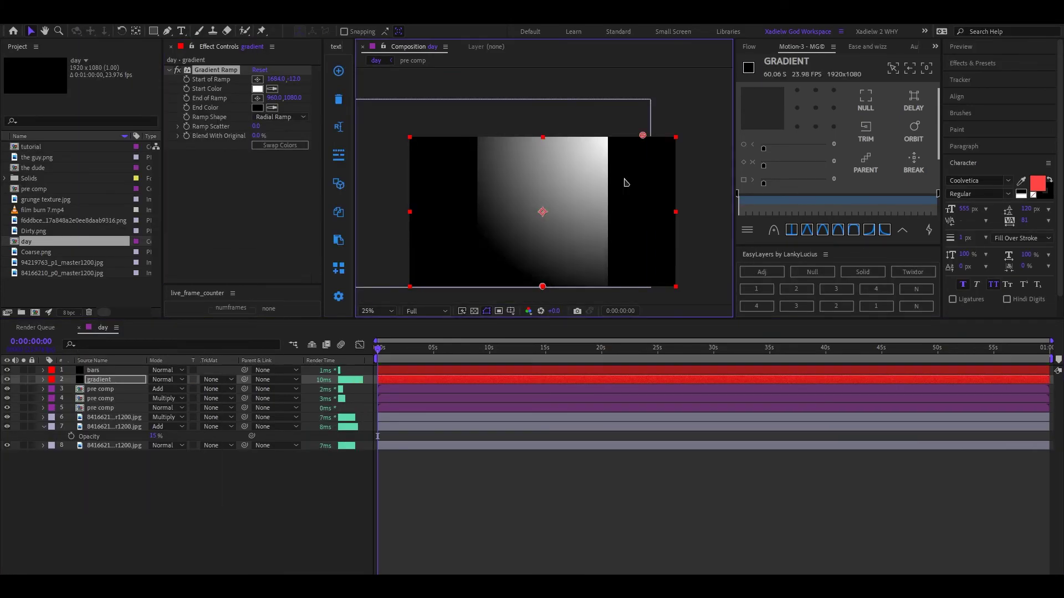
{"action": "left_click_drag", "start_coordinate": [542, 286], "coordinate": [516, 191]}
{"action": "left_click", "coordinate": [376, 310]}
{"action": "left_click", "coordinate": [388, 339]}
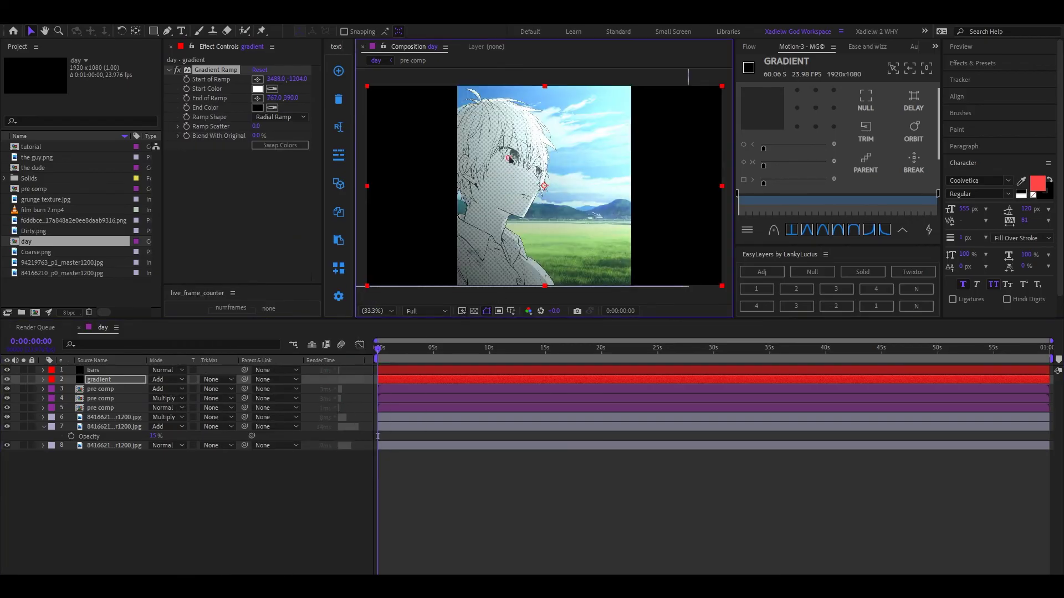
Duplicate the gradient solid as a Multiply copy at 37% opacity and fit the view.
{"action": "key", "text": "ctrl+d"}
{"action": "key", "text": "shift+minus"}
{"action": "key", "text": "shift+minus"}
{"action": "key", "text": "shift+minus"}
{"action": "key", "text": "shift+minus"}
{"action": "key", "text": "shift+minus"}
{"action": "scroll", "coordinate": [591, 173], "scroll_direction": "down", "scroll_amount": 3}
{"action": "left_click_drag", "start_coordinate": [591, 173], "coordinate": [403, 256]}
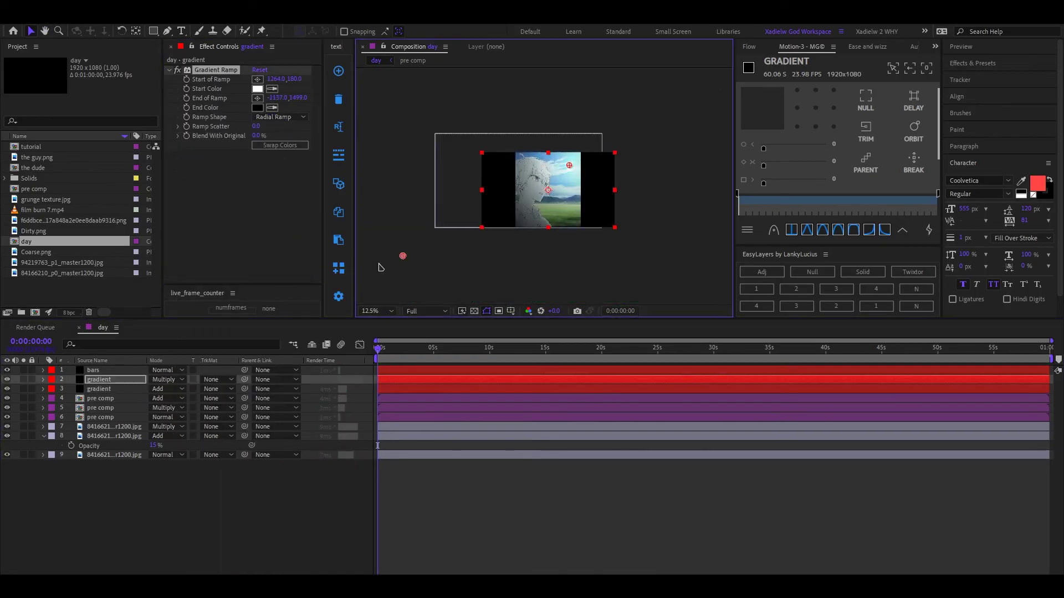
{"action": "key", "text": "ctrl+z"}
{"action": "key", "text": "comma"}
{"action": "key", "text": "t"}
{"action": "left_click", "coordinate": [390, 312]}
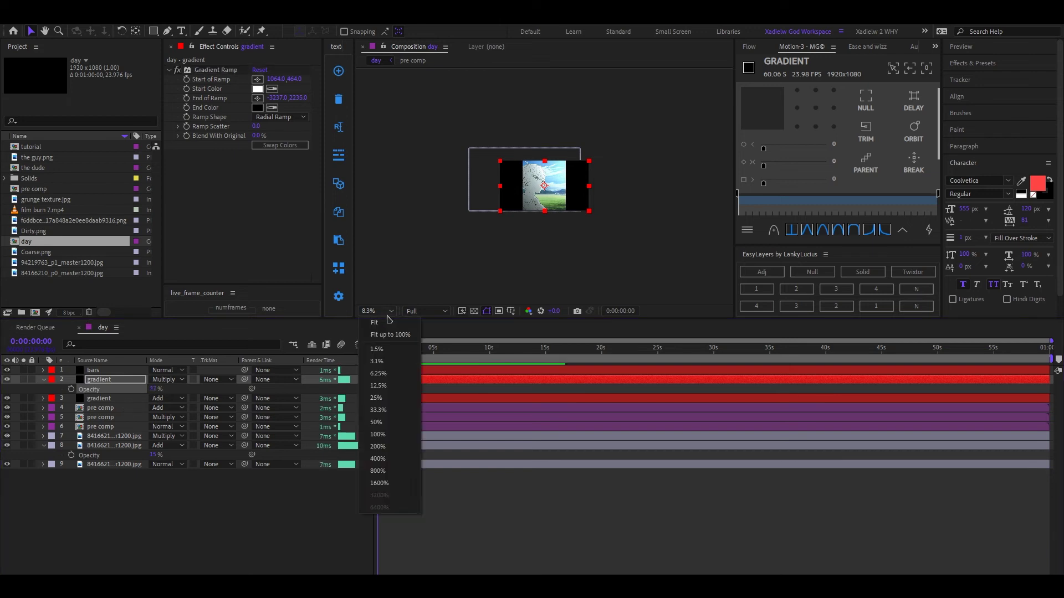
{"action": "left_click", "coordinate": [388, 322]}
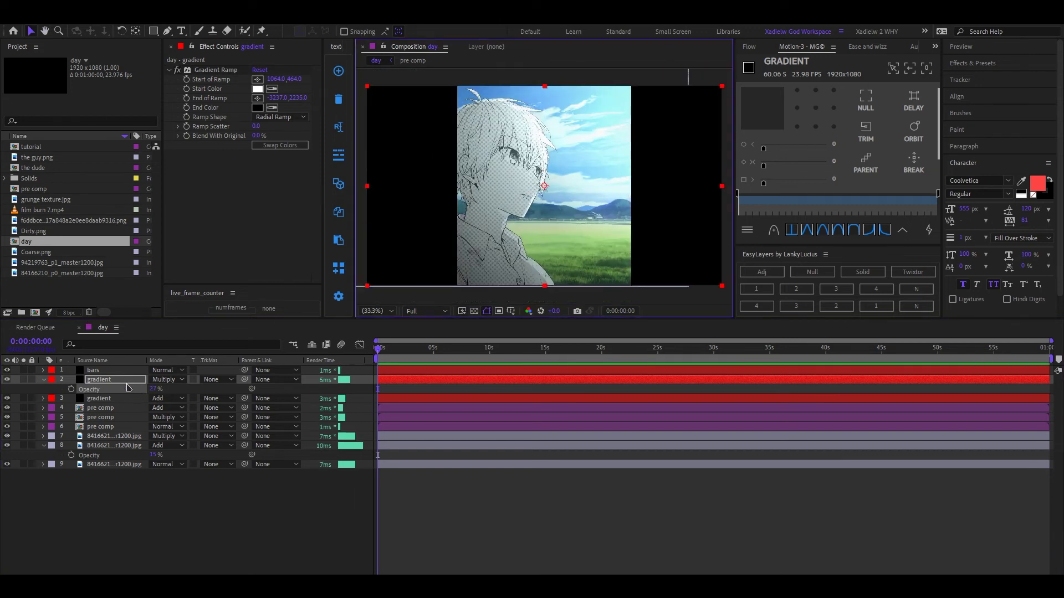
{"action": "left_click", "coordinate": [125, 384]}
Duplicate the gradient layer, remove its Gradient Ramp, and apply Optical Flares via FX Console.
{"action": "key", "text": "ctrl+d"}
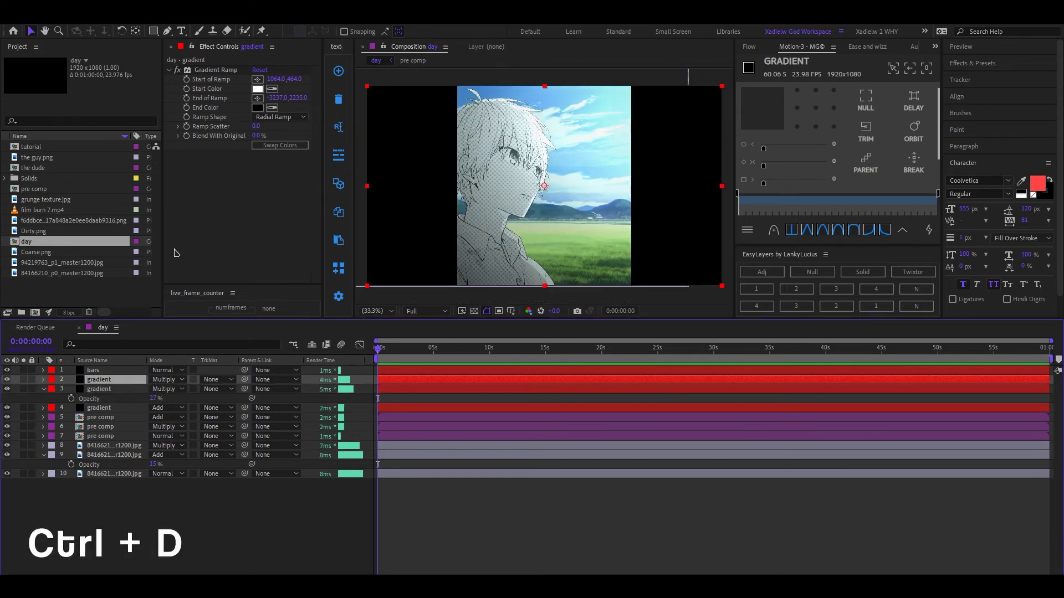
{"action": "key", "text": "ctrl+shift+e"}
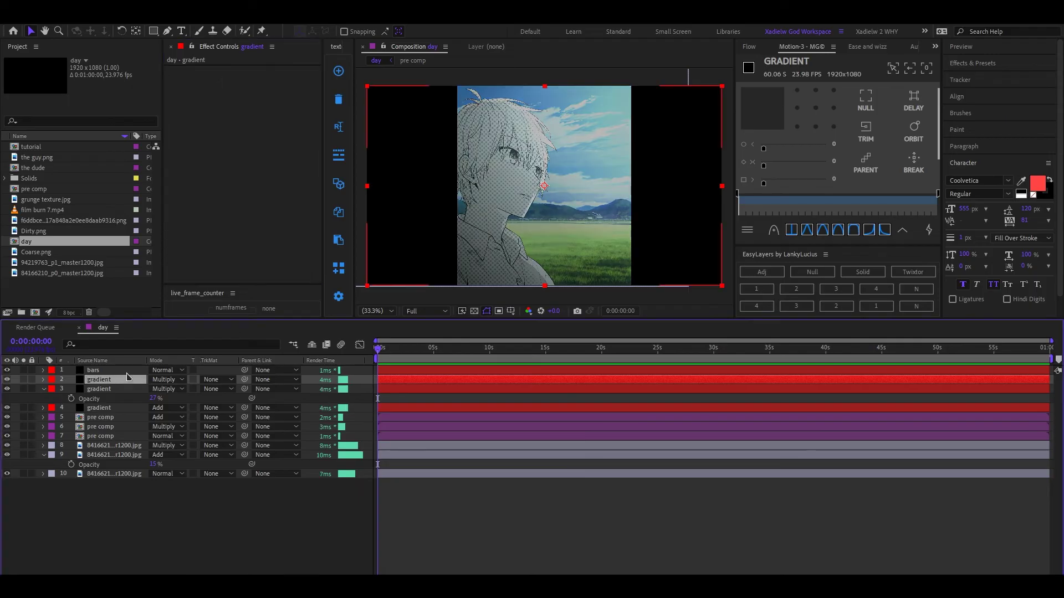
{"action": "key", "text": "ctrl+space"}
{"action": "type", "text": "optic"}
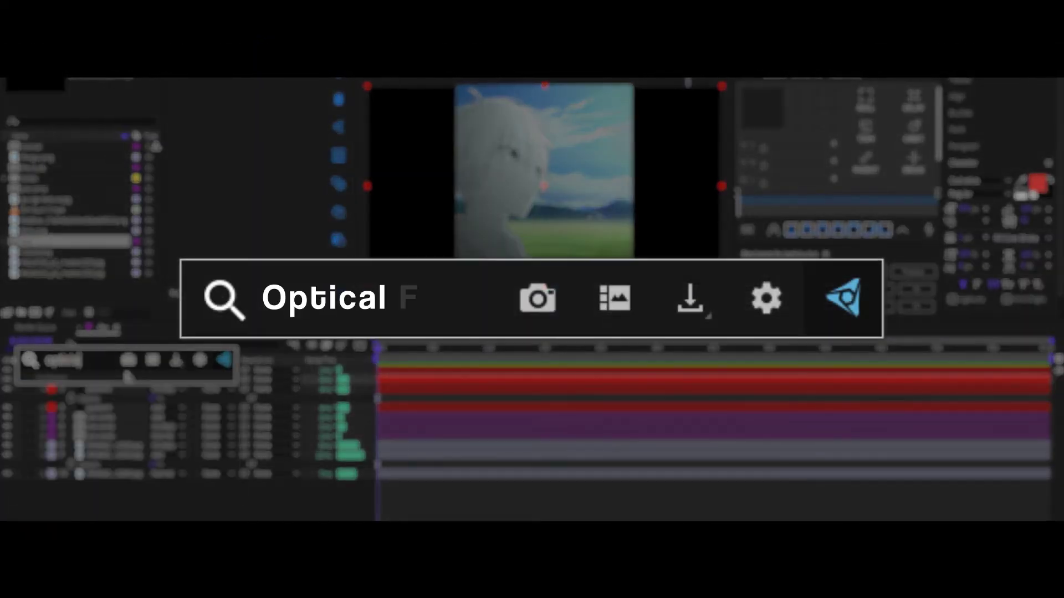
{"action": "key", "text": "Return"}
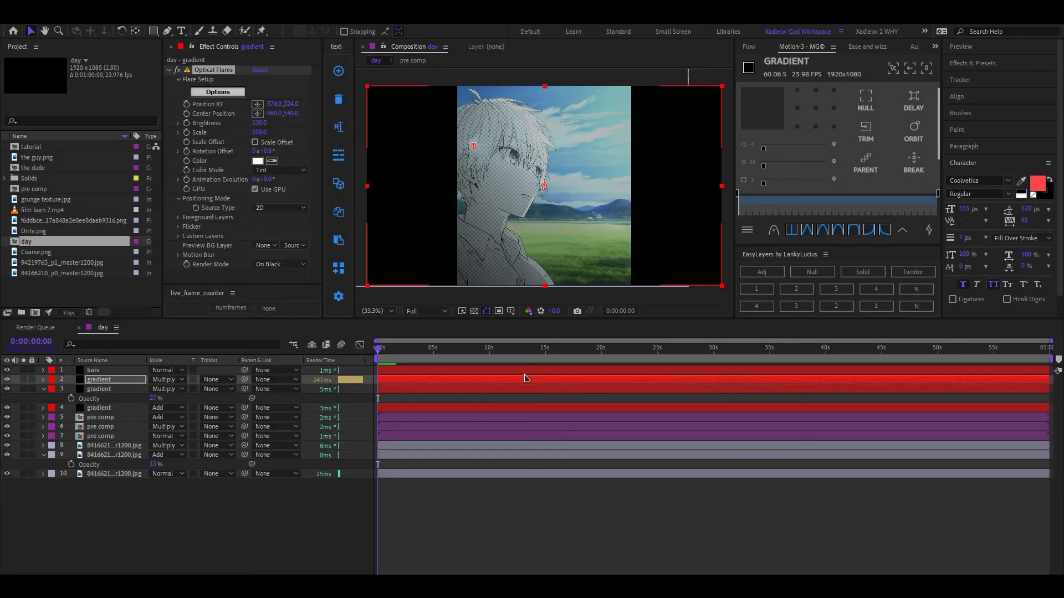
{"action": "scroll", "coordinate": [541, 212], "scroll_direction": "down", "scroll_amount": 2}
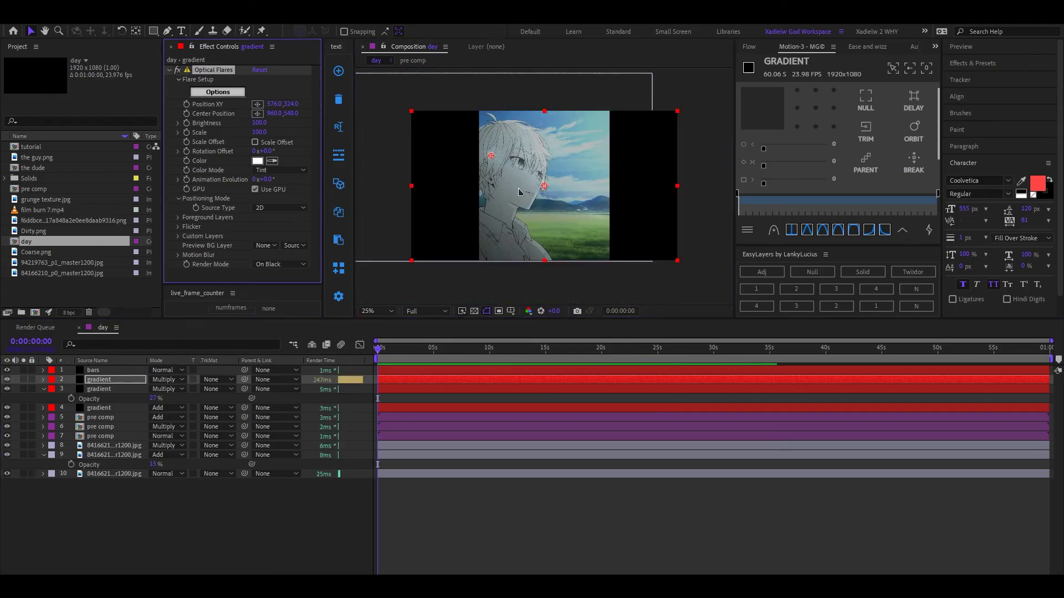
{"action": "scroll", "coordinate": [546, 145], "scroll_direction": "up", "scroll_amount": 1}
{"action": "key", "text": "t"}
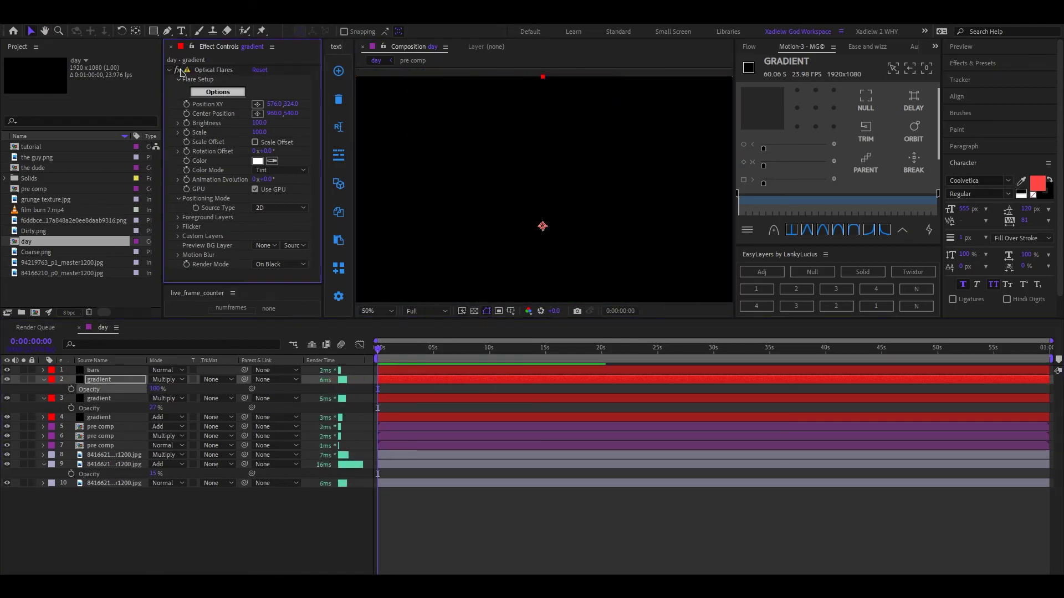
{"action": "left_click", "coordinate": [173, 70]}
{"action": "left_click", "coordinate": [173, 71]}
{"action": "left_click", "coordinate": [218, 92]}
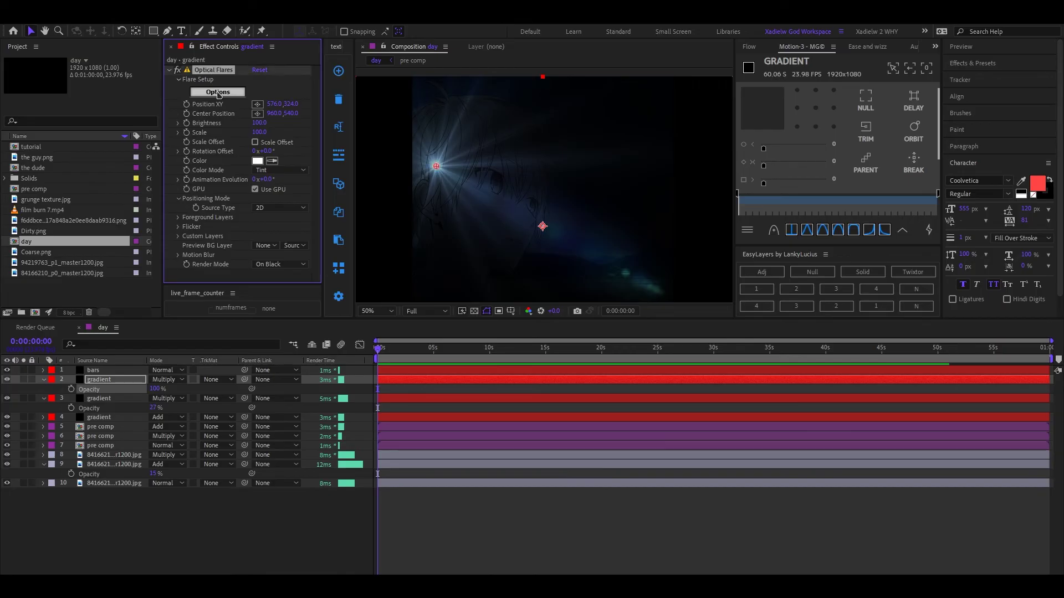
Load the Crazy Light preset from the Light folder in Optical Flares Options.
{"action": "left_click", "coordinate": [218, 92]}
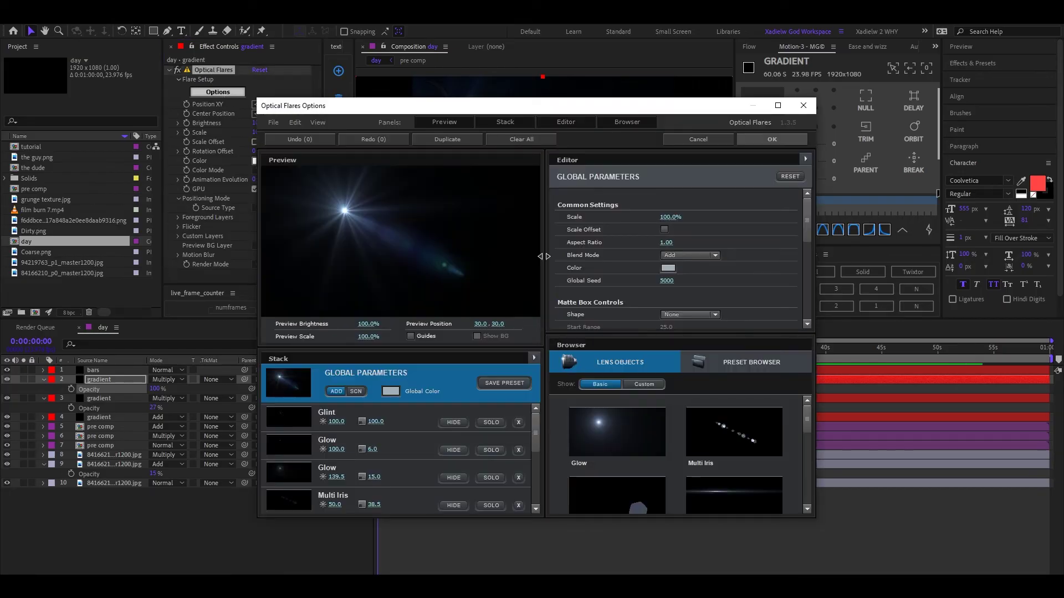
{"action": "left_click", "coordinate": [736, 367]}
{"action": "scroll", "coordinate": [713, 389], "scroll_direction": "down", "scroll_amount": 1}
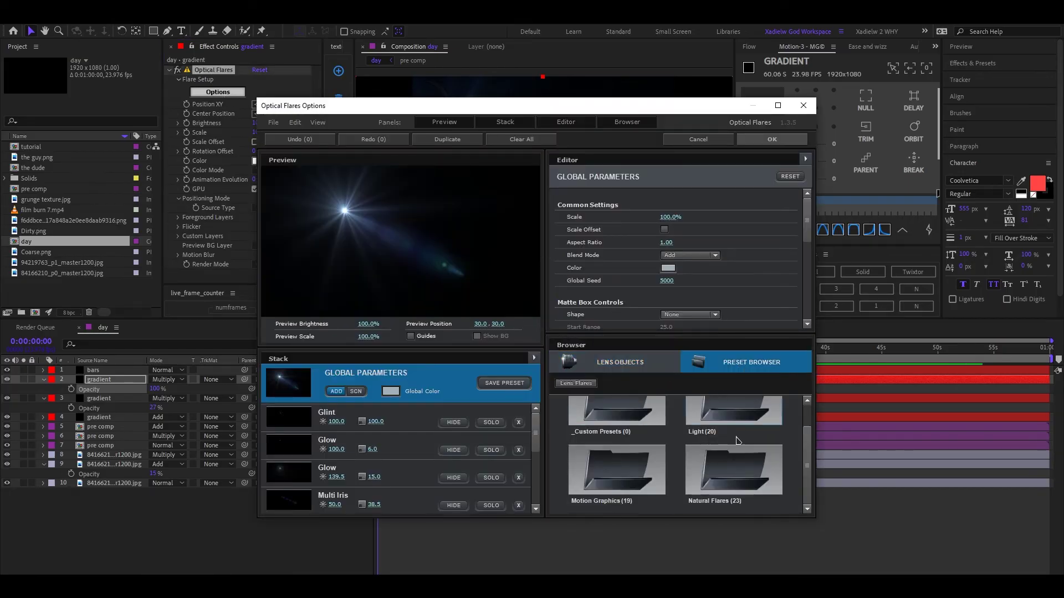
{"action": "left_click", "coordinate": [702, 432]}
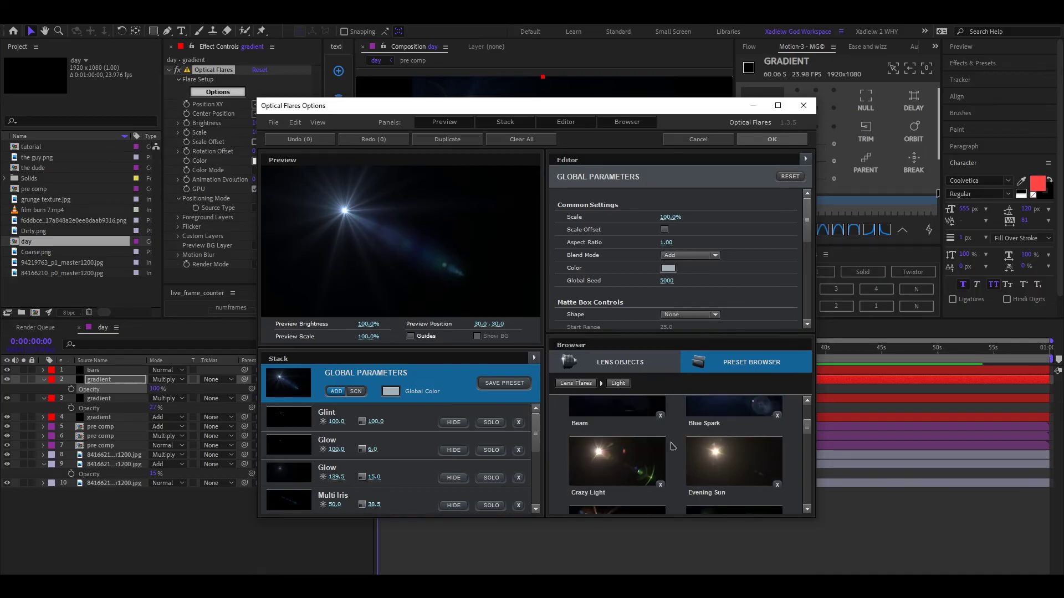
{"action": "left_click", "coordinate": [626, 459]}
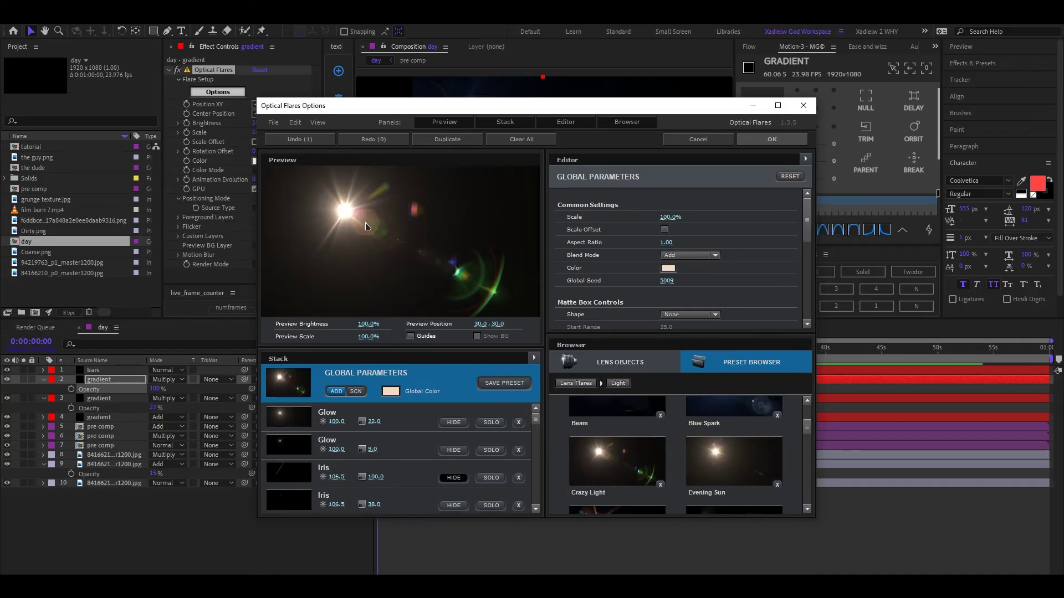
{"action": "left_click", "coordinate": [778, 135]}
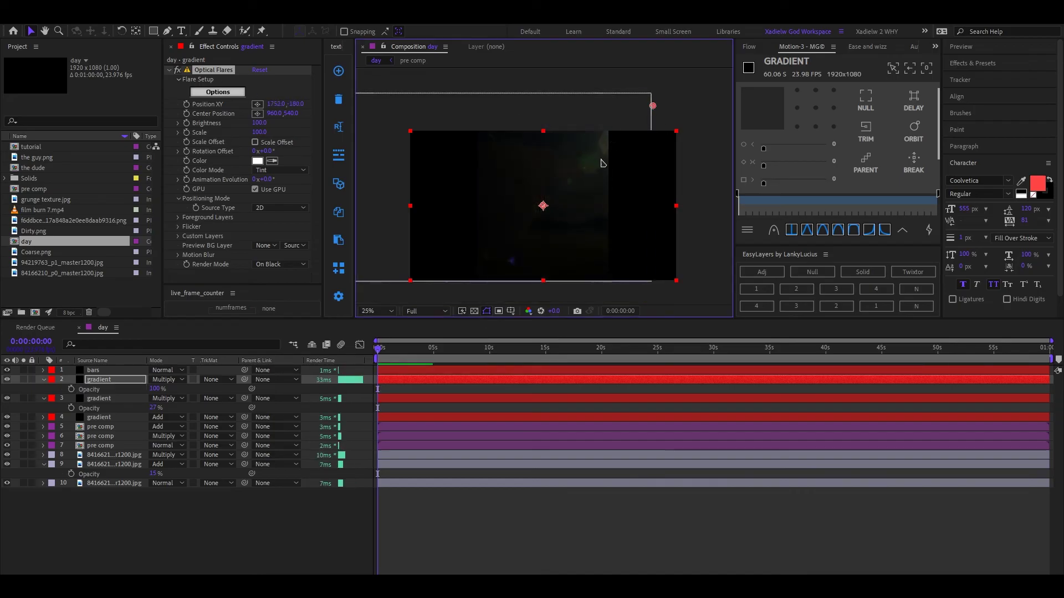
Adjust the Iris elements in the flare Stack and confirm with OK.
{"action": "left_click", "coordinate": [226, 93]}
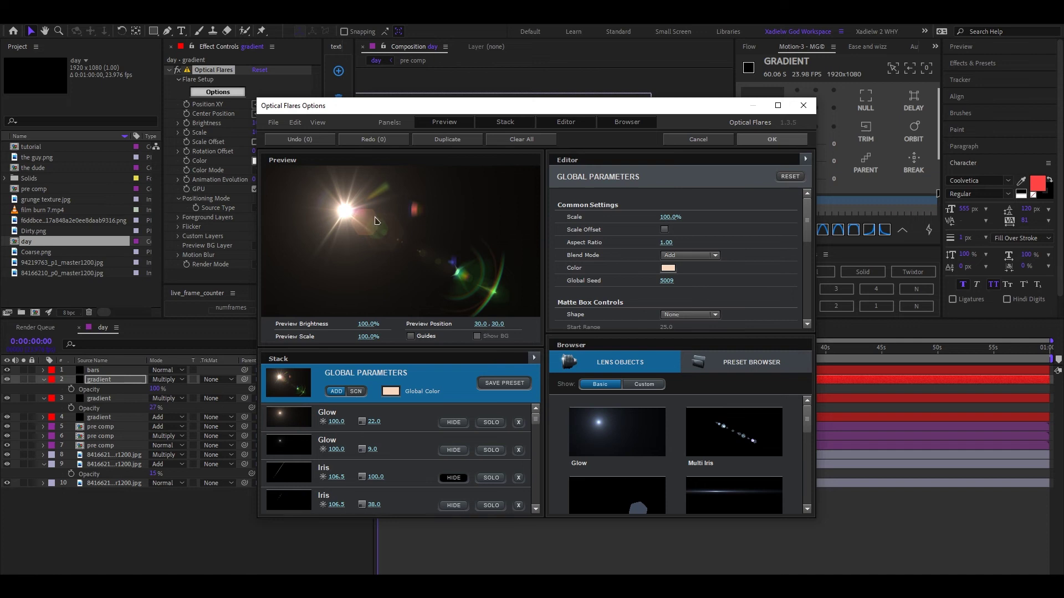
{"action": "scroll", "coordinate": [386, 449], "scroll_direction": "down", "scroll_amount": 6}
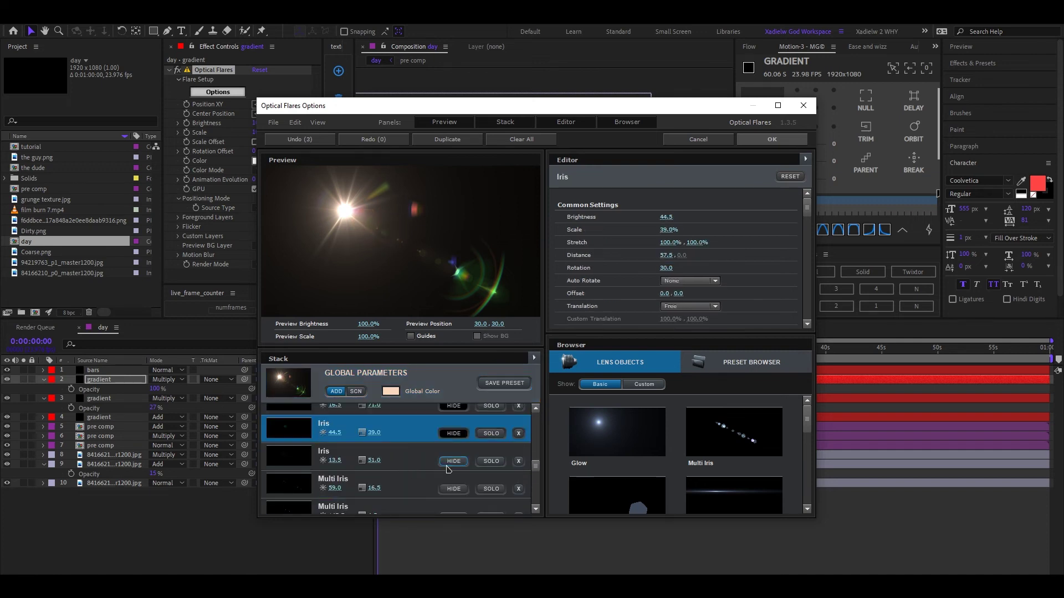
{"action": "left_click", "coordinate": [771, 139]}
Test the flare's render modes, nudge it upper right, and set the gradient layer to Normal.
{"action": "left_click", "coordinate": [282, 264]}
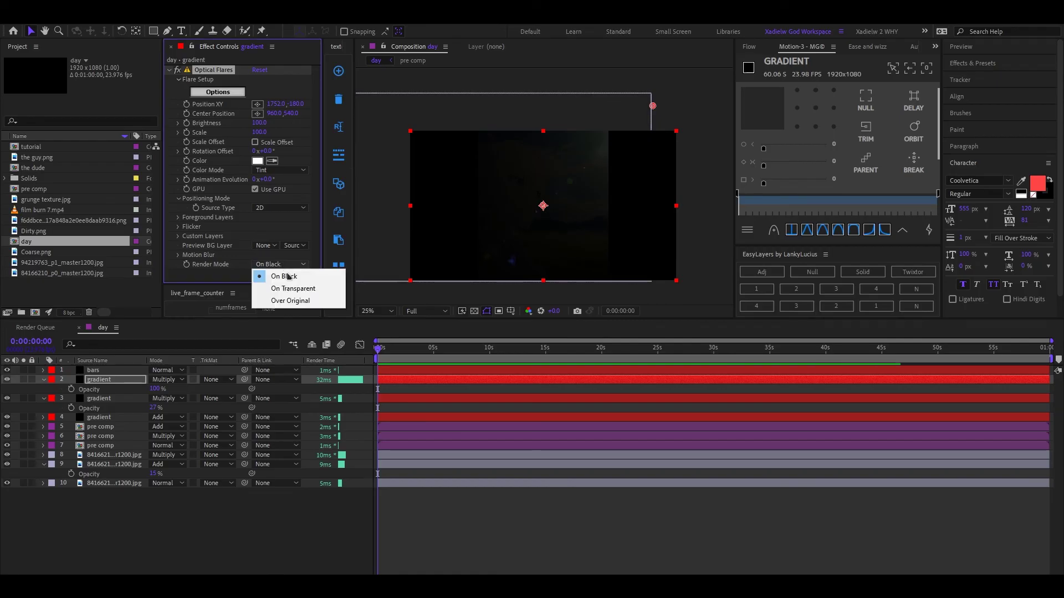
{"action": "left_click", "coordinate": [291, 289]}
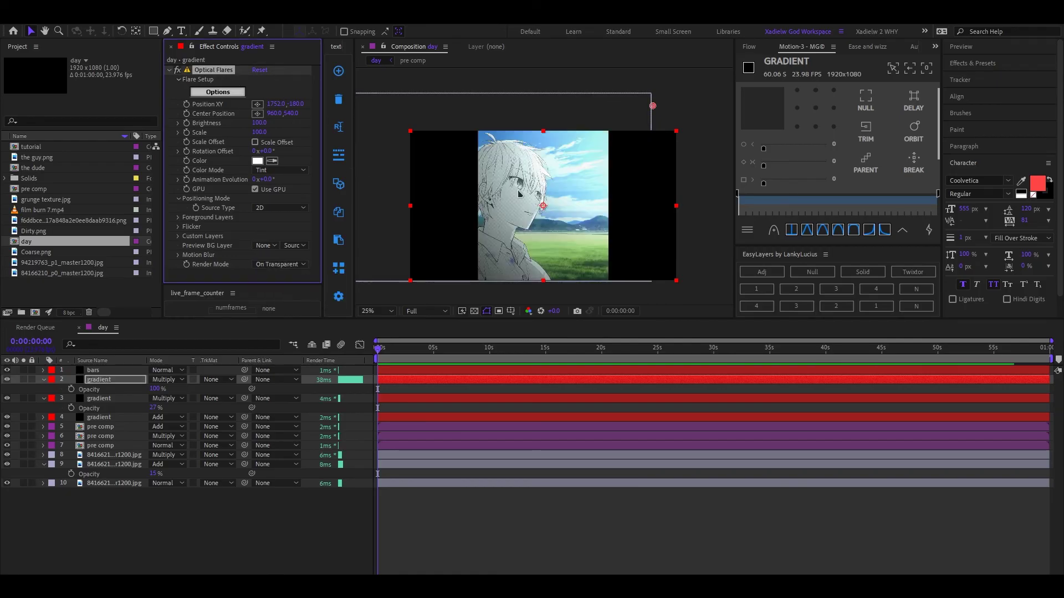
{"action": "left_click_drag", "start_coordinate": [654, 87], "coordinate": [636, 100]}
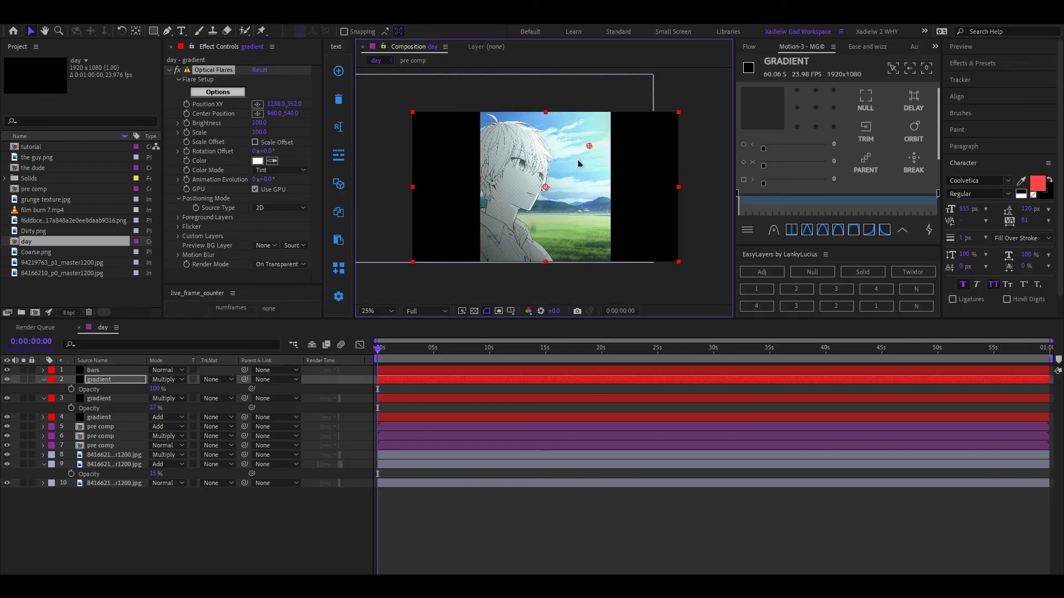
{"action": "left_click_drag", "start_coordinate": [578, 163], "coordinate": [662, 89]}
{"action": "left_click", "coordinate": [281, 264]}
{"action": "left_click", "coordinate": [280, 276]}
{"action": "left_click", "coordinate": [173, 379]}
{"action": "left_click", "coordinate": [166, 332]}
Render the flare On Transparent at 1476,-20 with its center at 979,632.
{"action": "left_click", "coordinate": [281, 265]}
{"action": "left_click", "coordinate": [280, 287]}
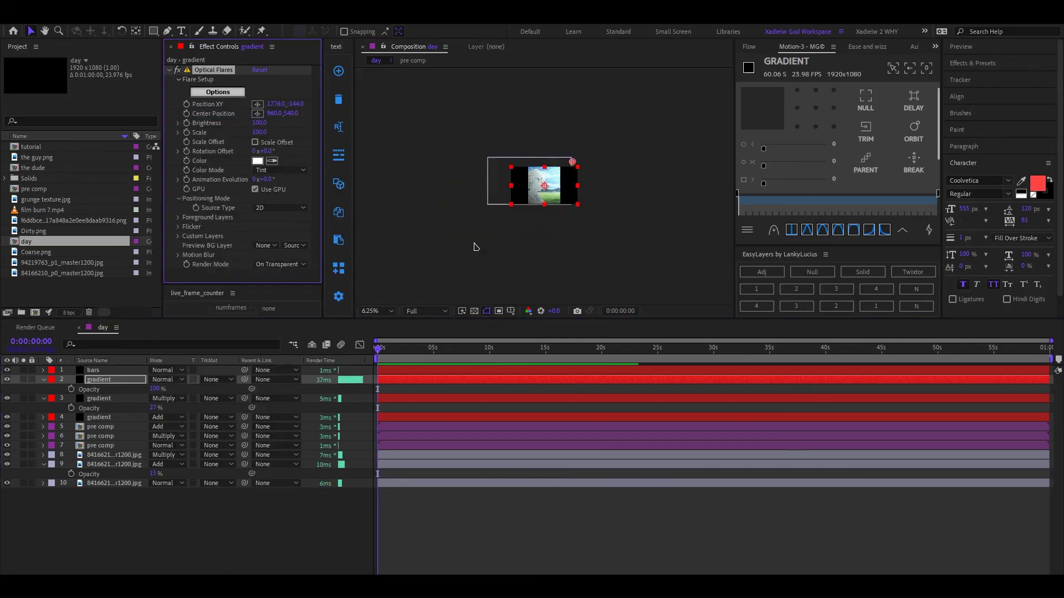
{"action": "left_click_drag", "start_coordinate": [478, 255], "coordinate": [601, 121]}
{"action": "left_click_drag", "start_coordinate": [548, 181], "coordinate": [552, 208]}
{"action": "scroll", "coordinate": [494, 222], "scroll_direction": "up", "scroll_amount": 1}
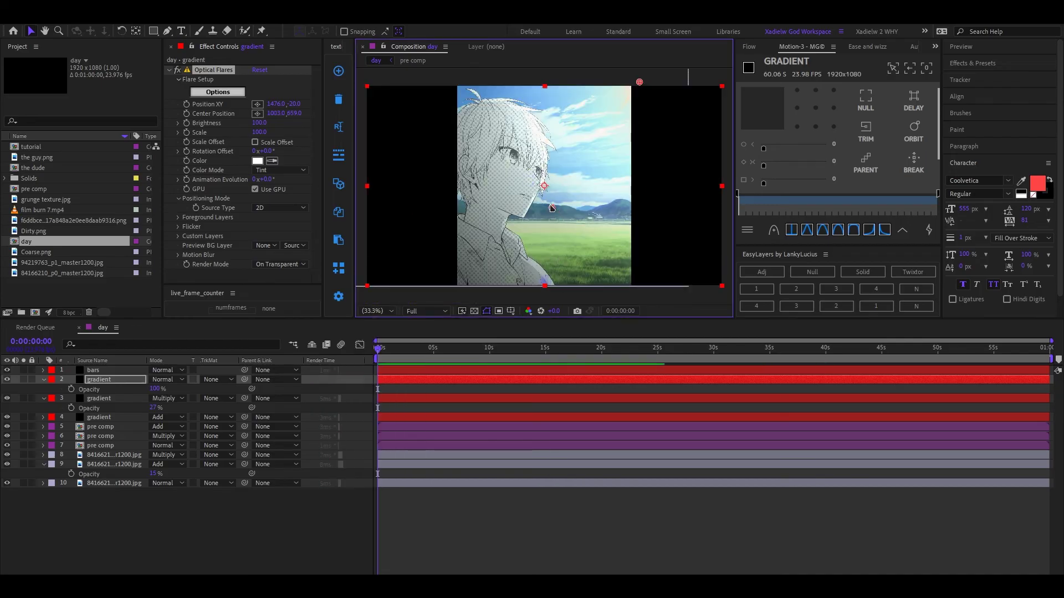
{"action": "left_click", "coordinate": [580, 493]}
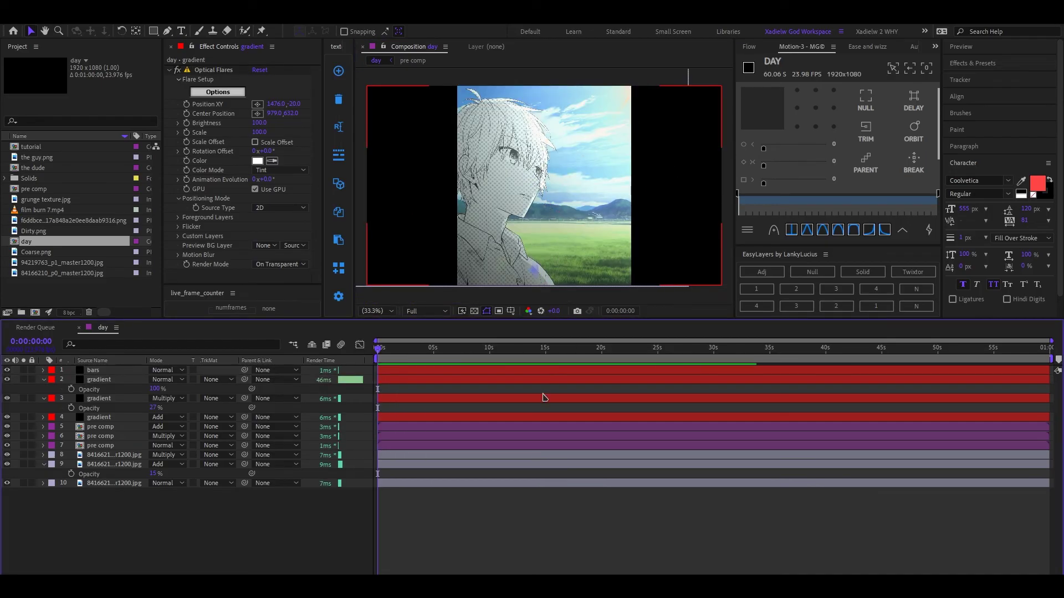
{"action": "left_click", "coordinate": [608, 156]}
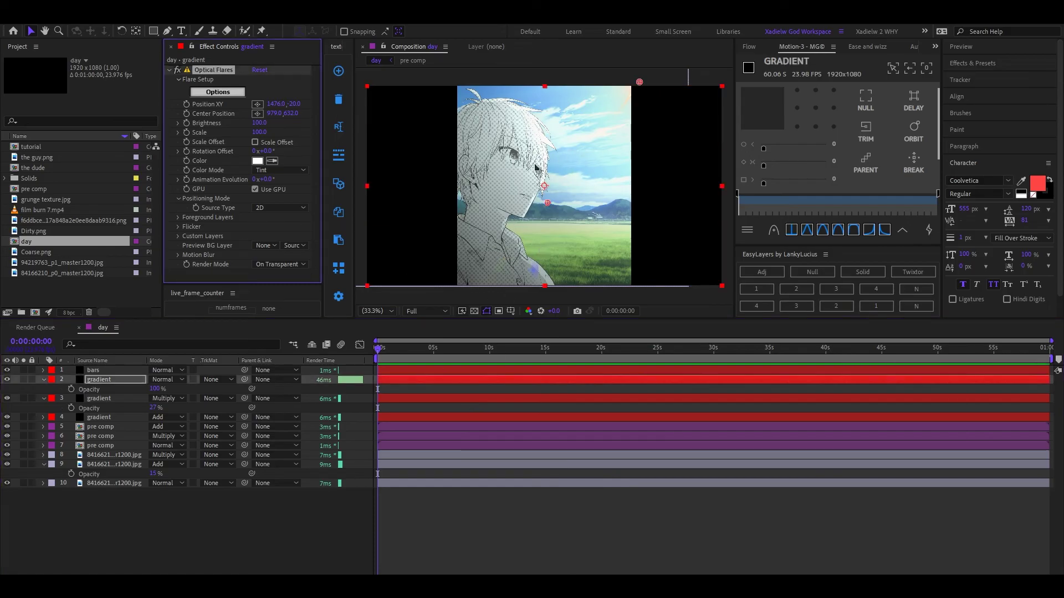
{"action": "left_click", "coordinate": [113, 483]}
{"action": "key", "text": "ctrl+space"}
{"action": "type", "text": "bokeh"}
{"action": "key", "text": "Return"}
{"action": "scroll", "coordinate": [530, 203], "scroll_direction": "up", "scroll_amount": 1}
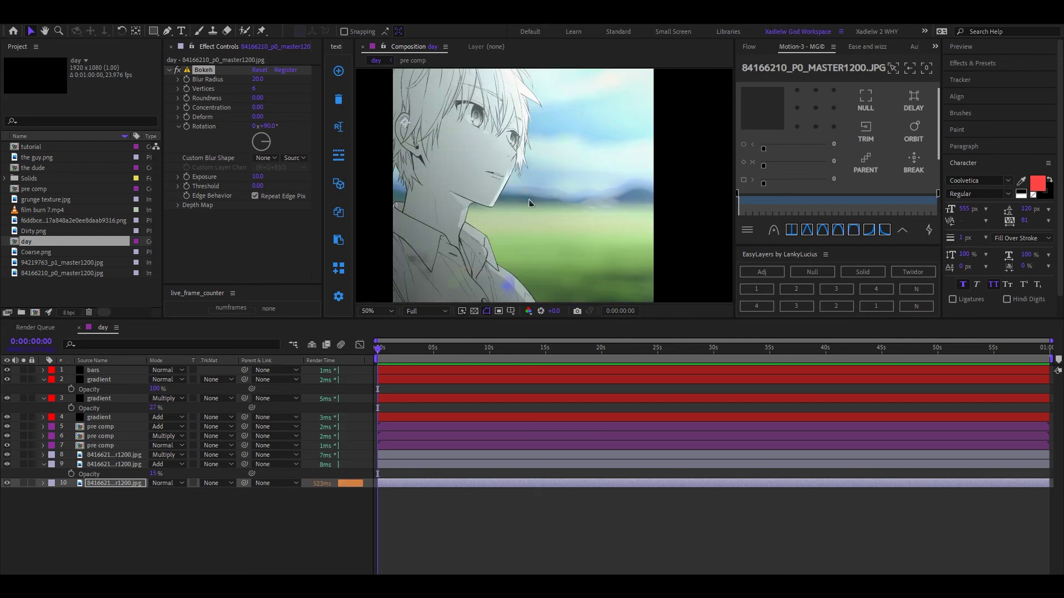
{"action": "left_click", "coordinate": [262, 84]}
{"action": "type", "text": "10"}
{"action": "key", "text": "Return"}
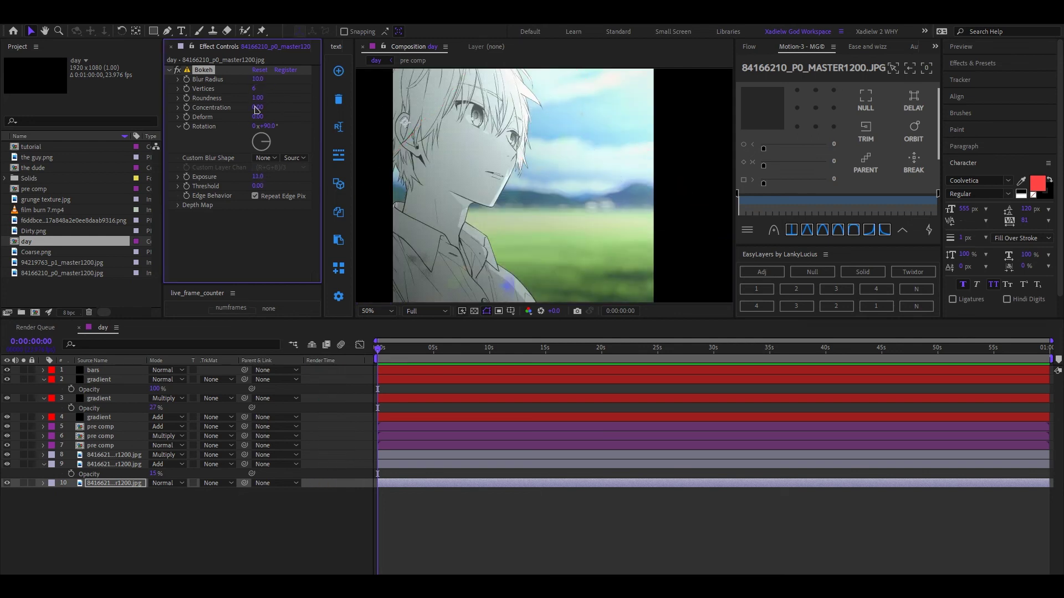
{"action": "left_click", "coordinate": [257, 79]}
{"action": "type", "text": "4"}
{"action": "key", "text": "Return"}
{"action": "scroll", "coordinate": [561, 200], "scroll_direction": "down", "scroll_amount": 2}
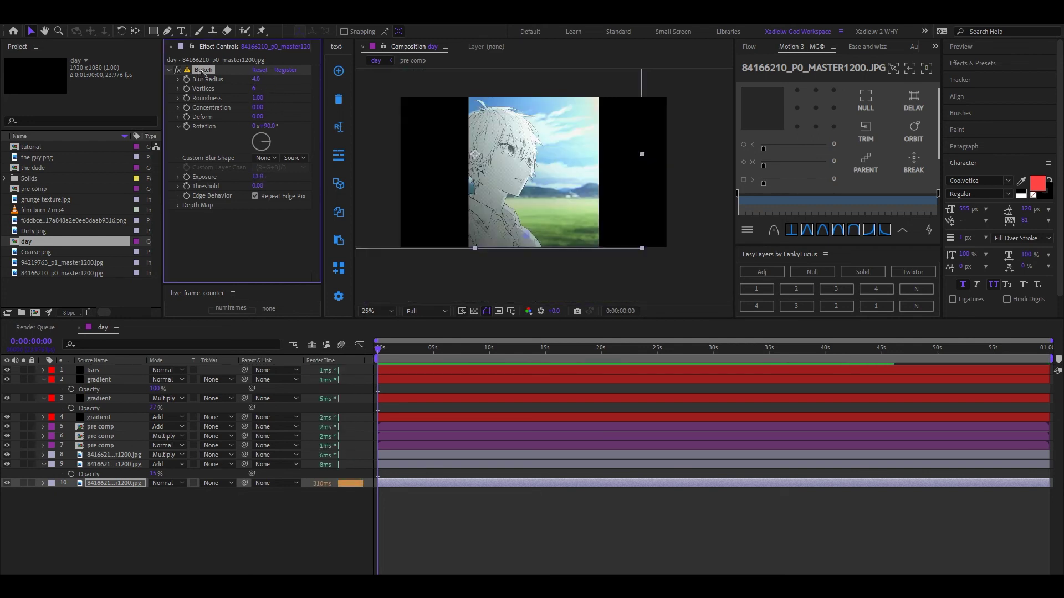
{"action": "key", "text": "Delete"}
{"action": "scroll", "coordinate": [480, 211], "scroll_direction": "up", "scroll_amount": 2}
{"action": "scroll", "coordinate": [482, 222], "scroll_direction": "down", "scroll_amount": 2}
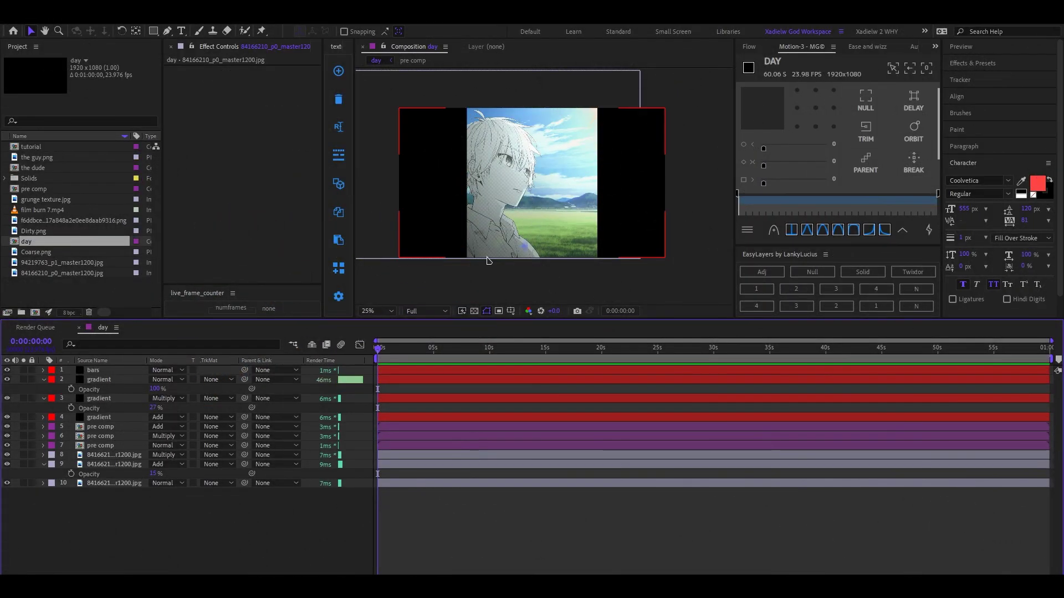
Create a new adjustment layer above the top bars layer.
{"action": "scroll", "coordinate": [488, 260], "scroll_direction": "up", "scroll_amount": 2}
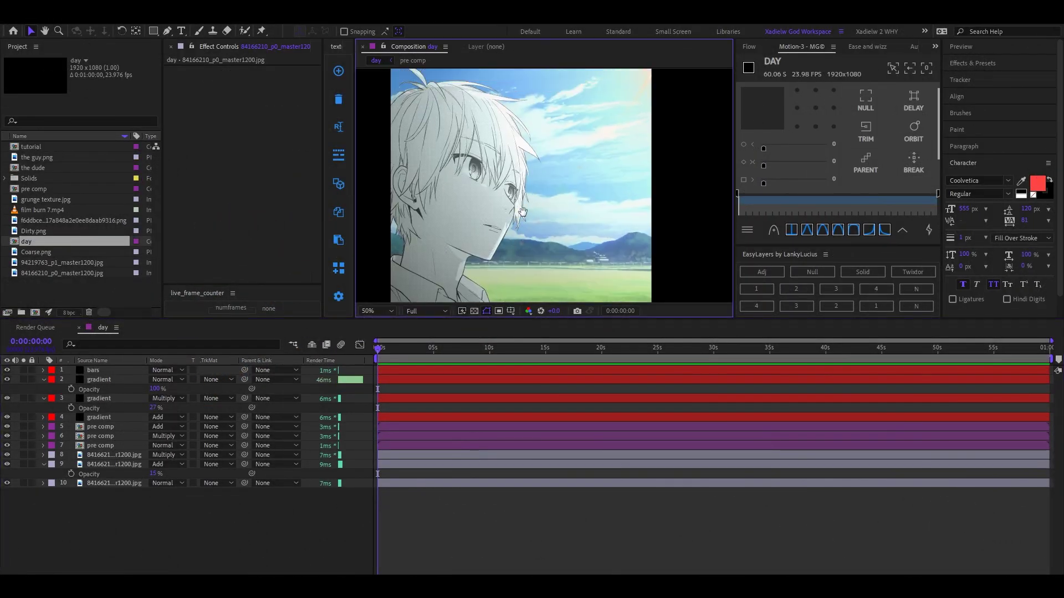
{"action": "left_click", "coordinate": [73, 372]}
{"action": "right_click", "coordinate": [73, 372]}
{"action": "mouse_move", "coordinate": [99, 377]}
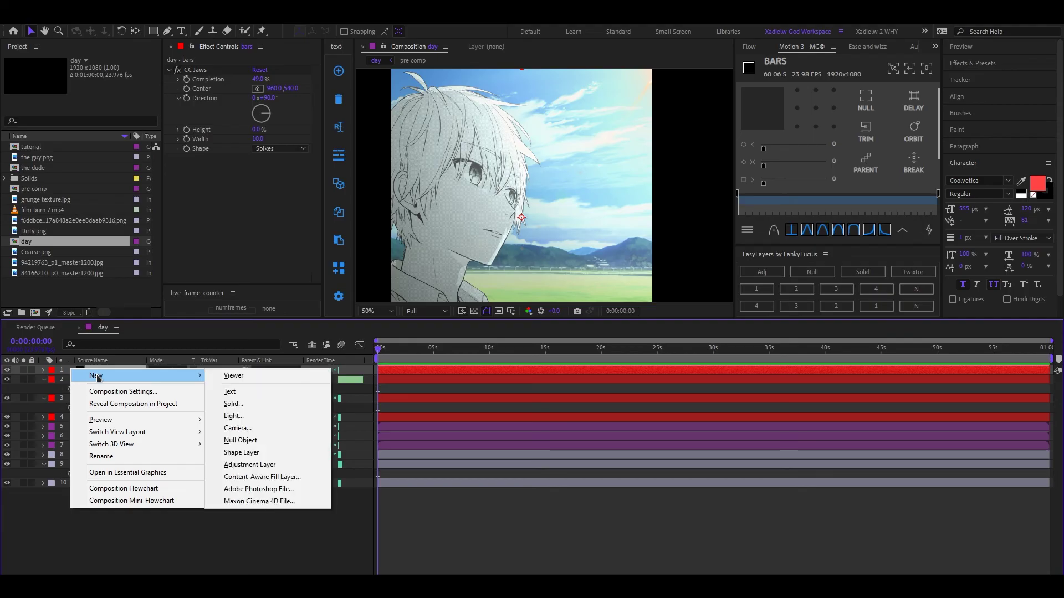
{"action": "left_click", "coordinate": [249, 465]}
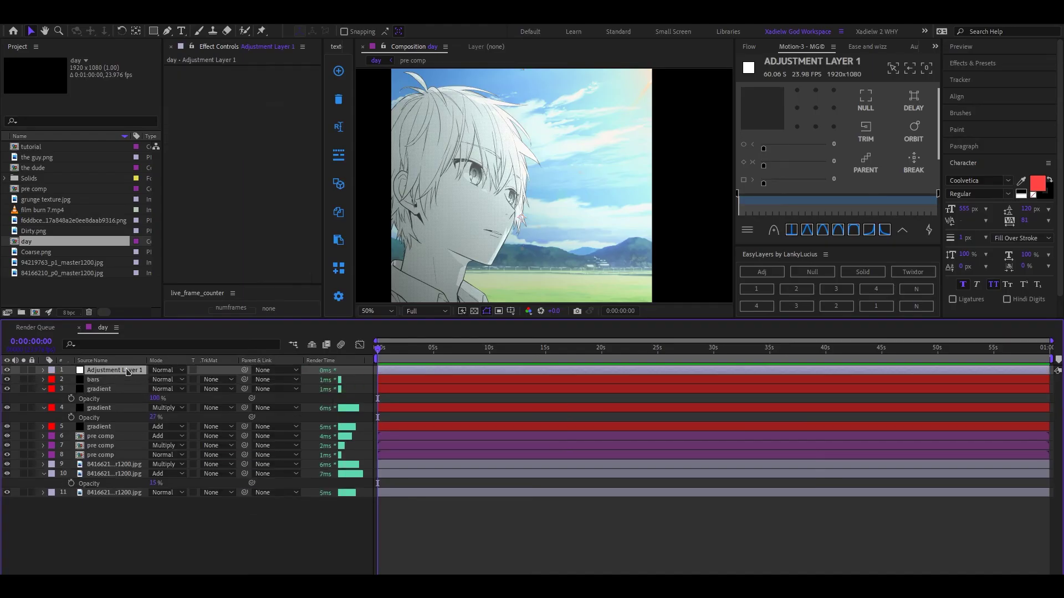
Apply Magic Bullet Looks to Adjustment Layer 1 through the FX Console search.
{"action": "key", "text": "ctrl+space"}
{"action": "type", "text": "looks"}
{"action": "key", "text": "Return"}
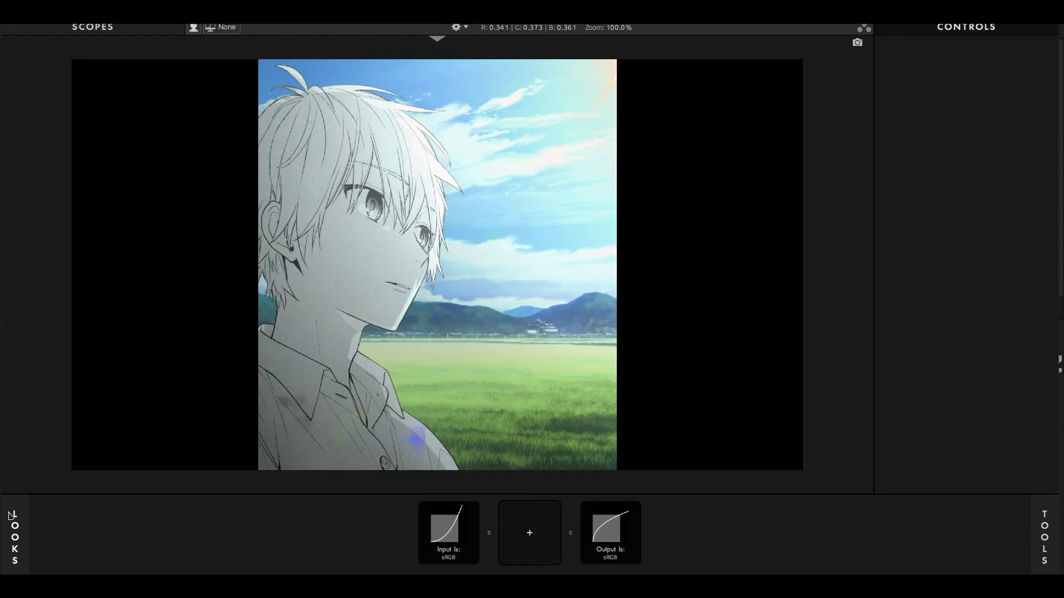
Apply the Elevator Fight look from the Looks browser Favorites at 75% strength.
{"action": "left_click", "coordinate": [11, 515]}
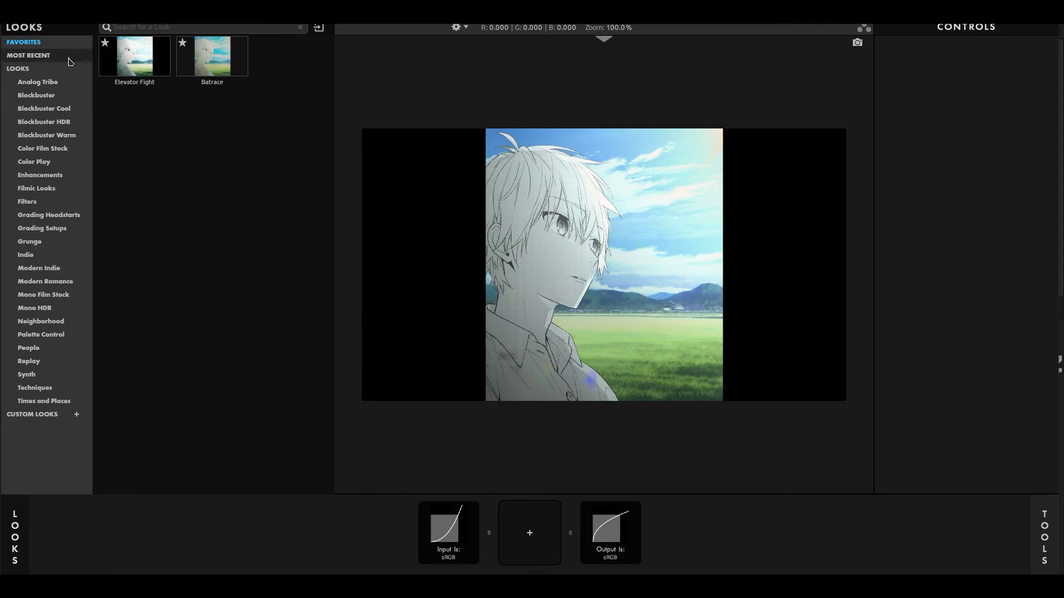
{"action": "left_click", "coordinate": [147, 80]}
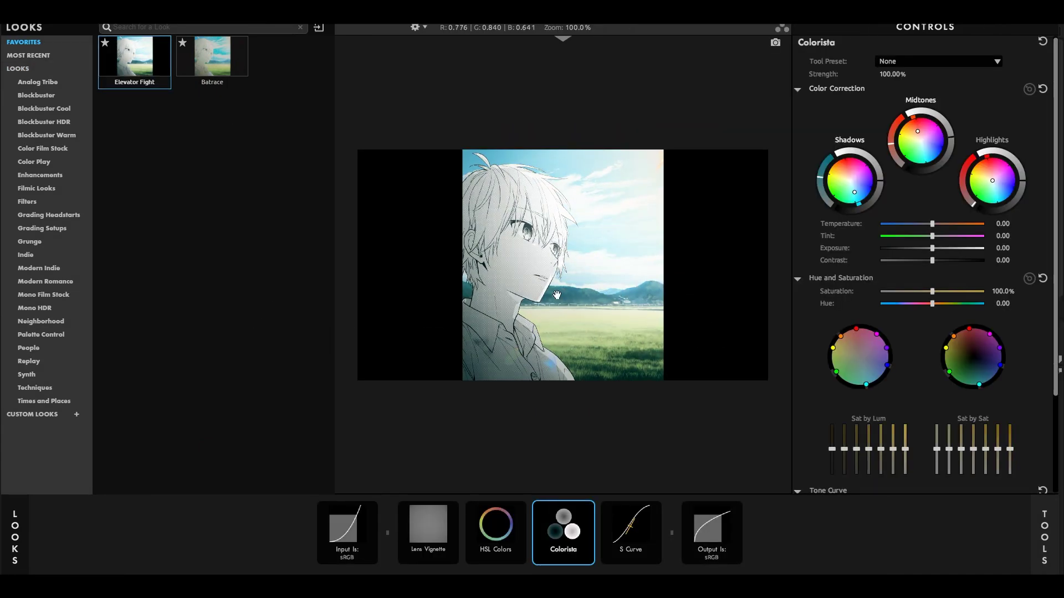
{"action": "scroll", "coordinate": [612, 296], "scroll_direction": "up", "scroll_amount": 3}
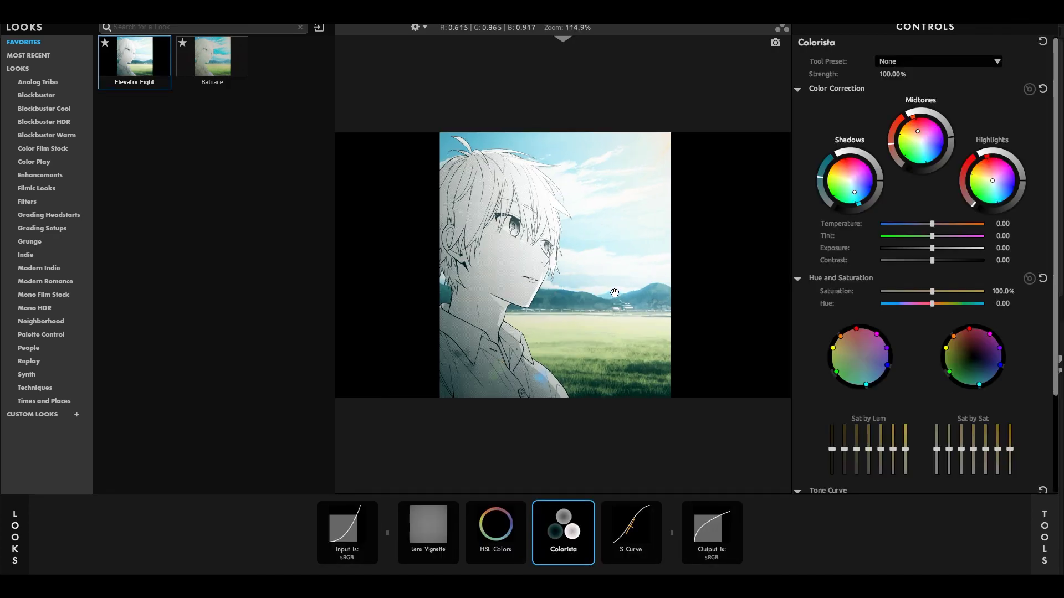
{"action": "scroll", "coordinate": [492, 348], "scroll_direction": "up", "scroll_amount": 1}
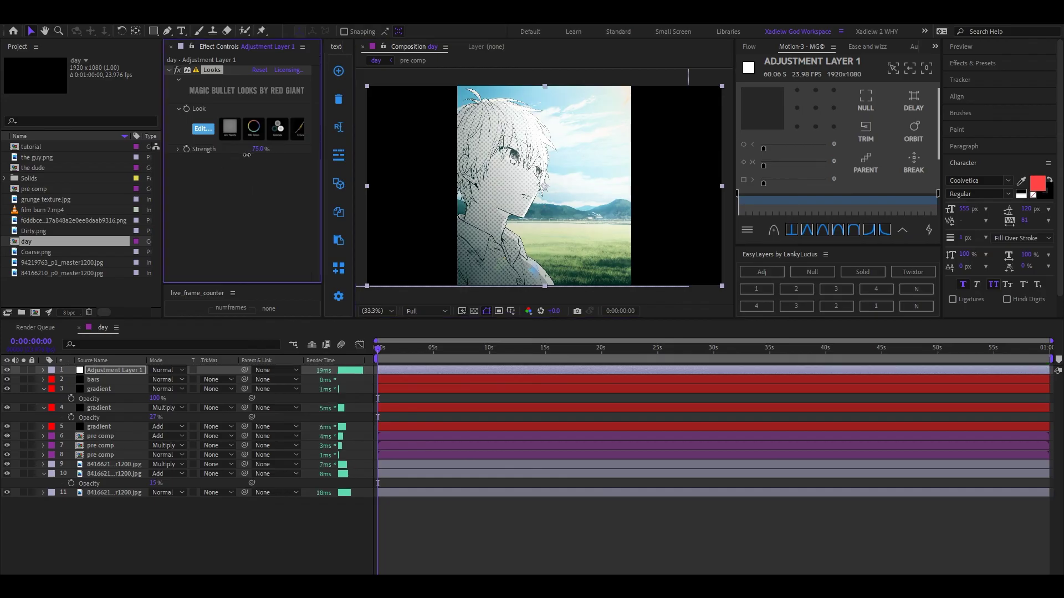
Lower the Looks Strength from 75% to 60% and set viewer magnification back to Fit.
{"action": "left_click", "coordinate": [377, 311]}
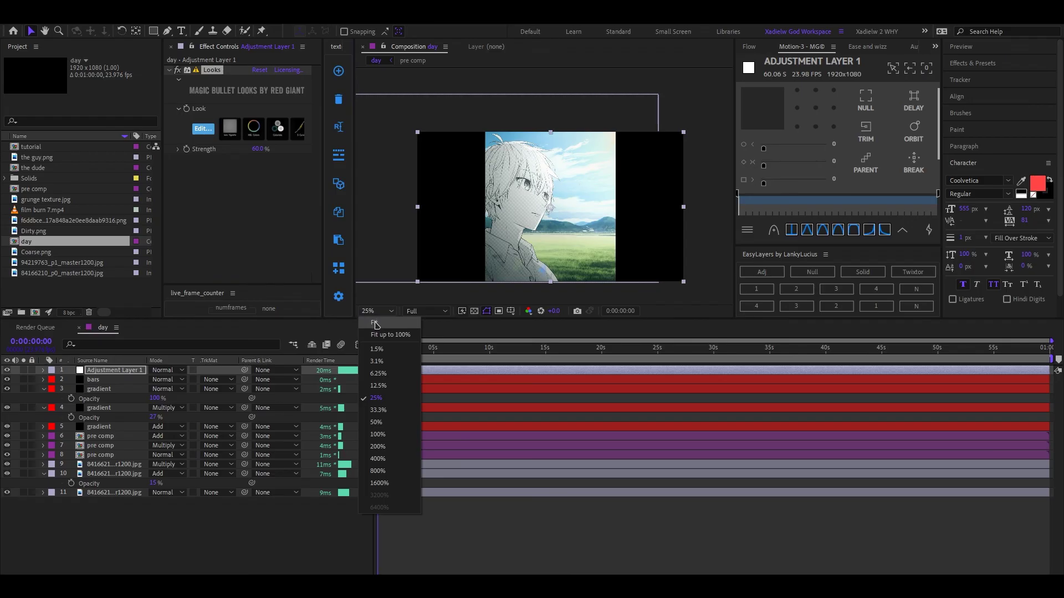
{"action": "left_click", "coordinate": [388, 324]}
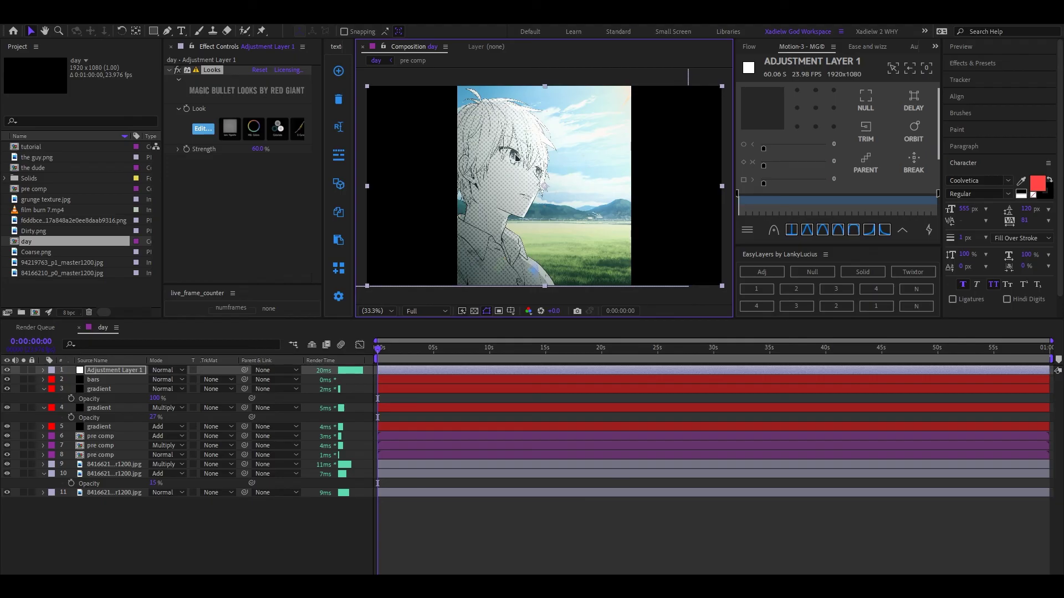
{"action": "scroll", "coordinate": [518, 158], "scroll_direction": "down", "scroll_amount": 2}
{"action": "scroll", "coordinate": [532, 200], "scroll_direction": "up", "scroll_amount": 2}
{"action": "scroll", "coordinate": [524, 210], "scroll_direction": "up", "scroll_amount": 3}
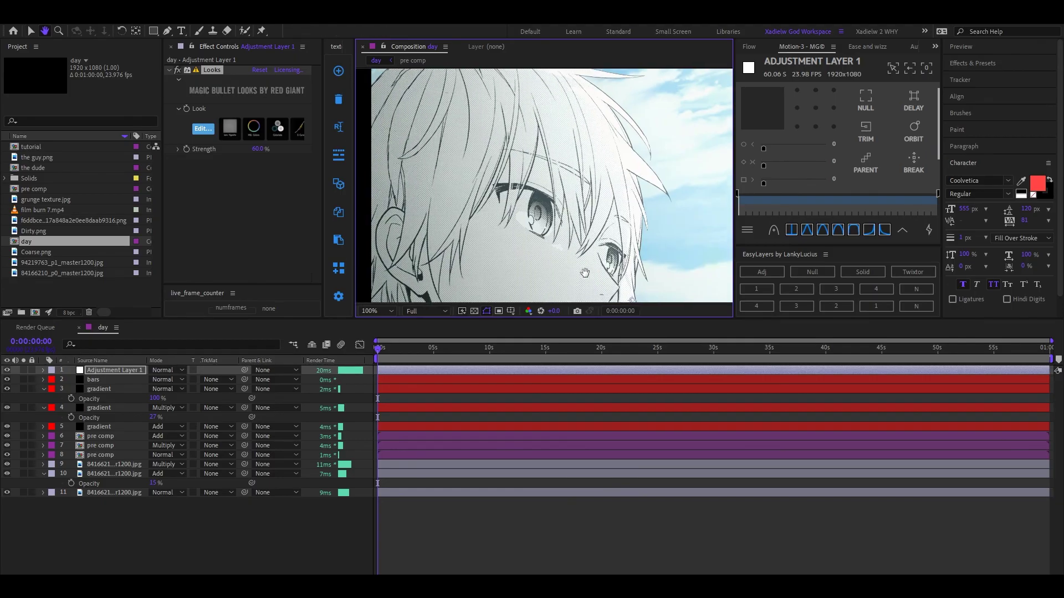
{"action": "scroll", "coordinate": [518, 167], "scroll_direction": "down", "scroll_amount": 2}
{"action": "left_click", "coordinate": [376, 311]}
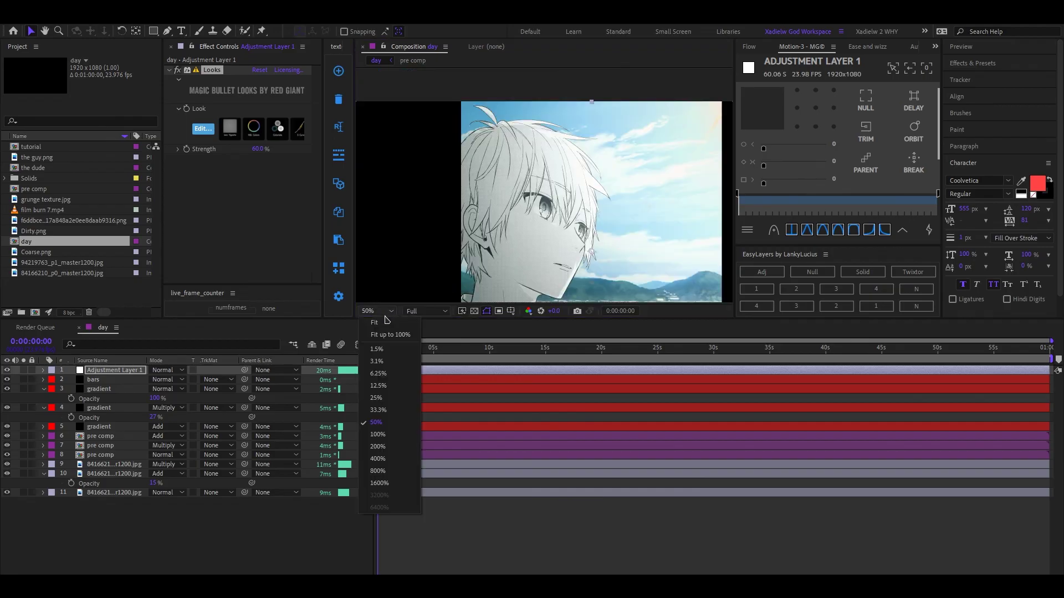
{"action": "left_click", "coordinate": [383, 326]}
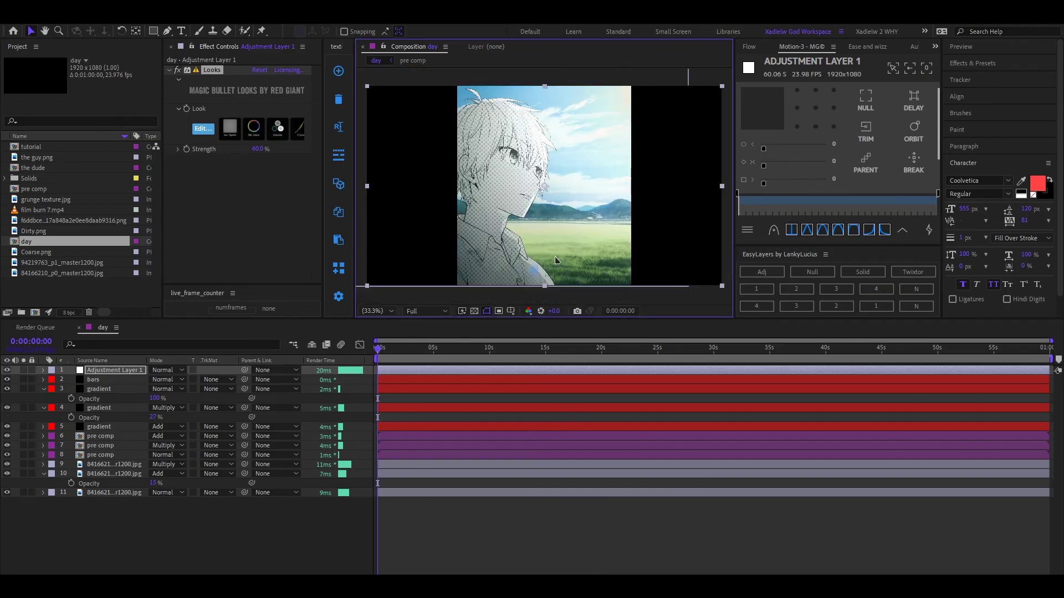
{"action": "left_click", "coordinate": [283, 548]}
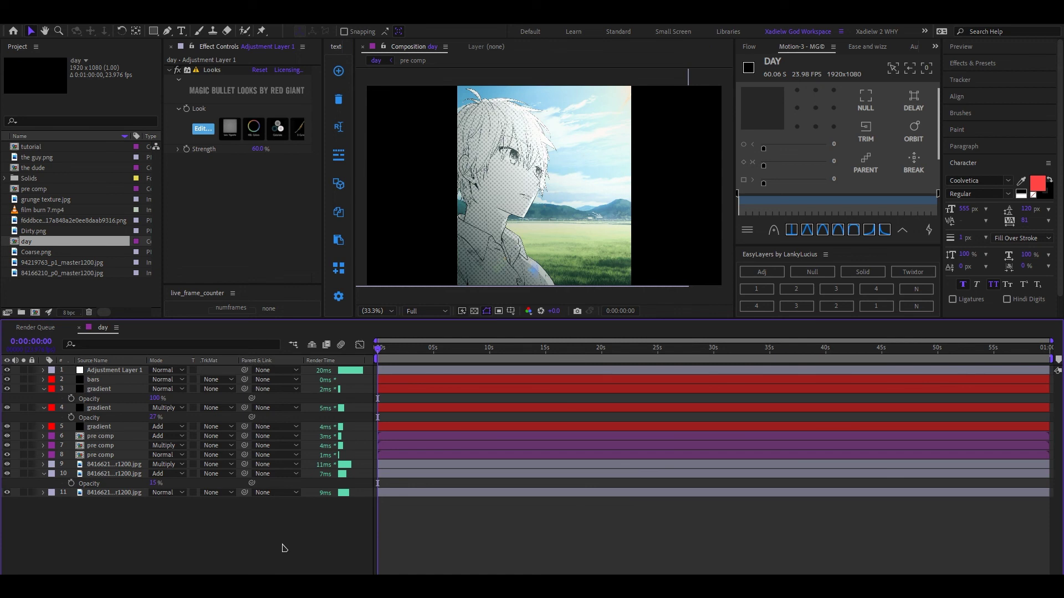